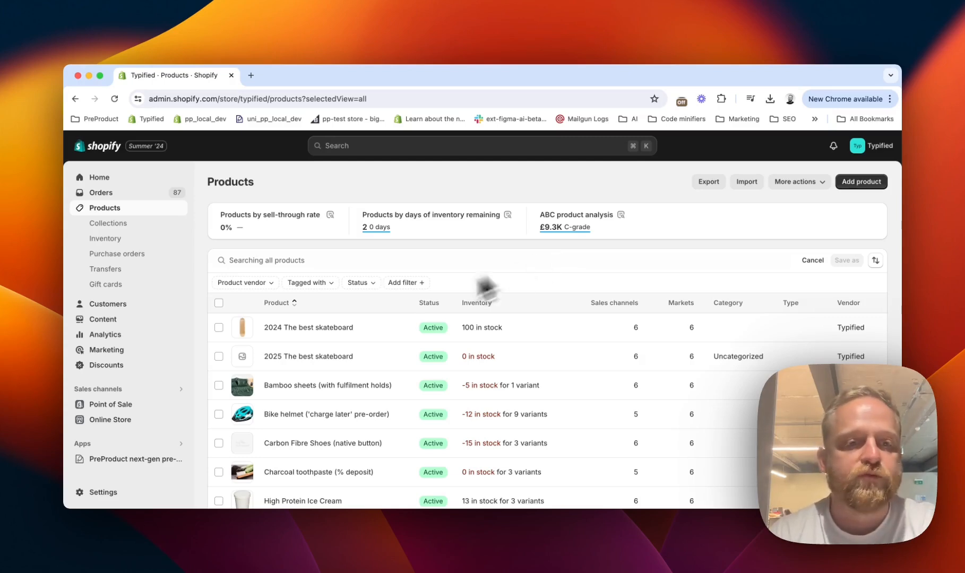
# - Look through the store's product list, checking the status, inventory and vendor columns
pyautogui.scroll(-3, 348, 348)
pyautogui.scroll(3, 348, 350)
pyautogui.scroll(-1, 346, 342)
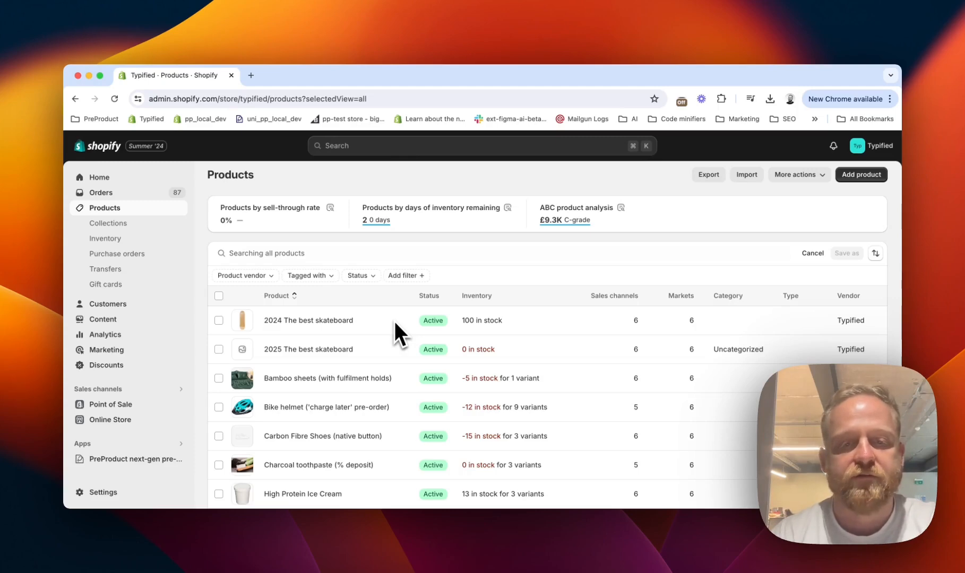
pyautogui.scroll(1, 394, 321)
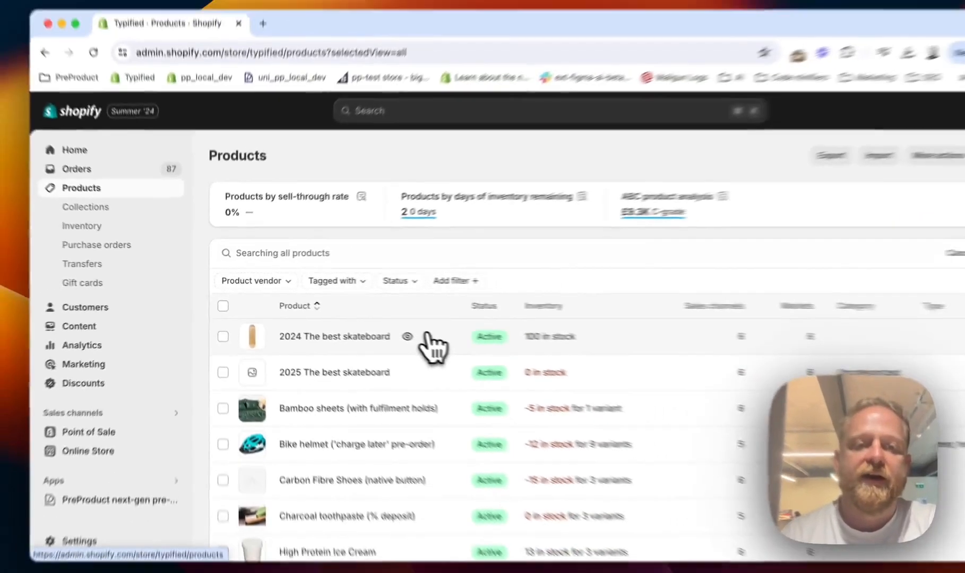
pyautogui.scroll(-10, 743, 526)
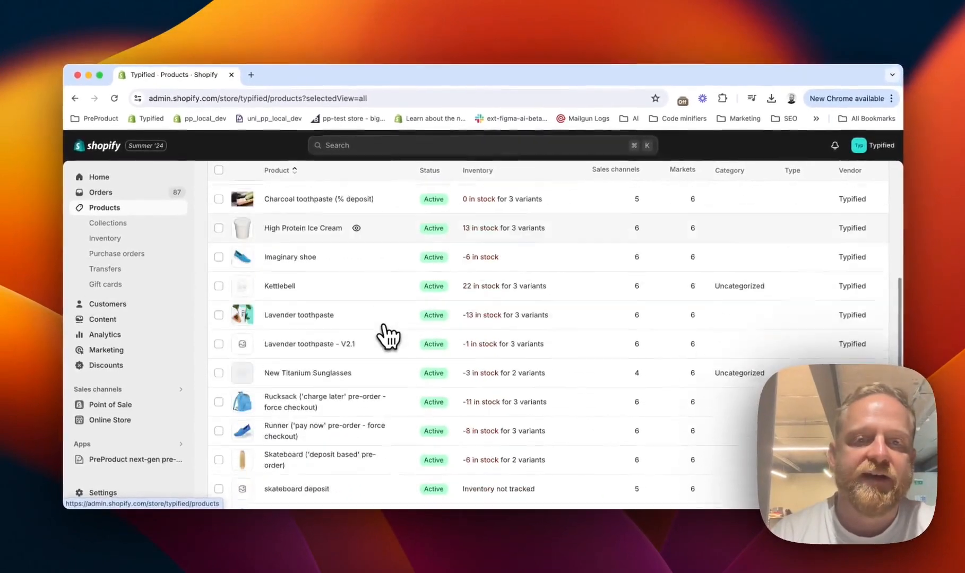
pyautogui.scroll(8, 388, 335)
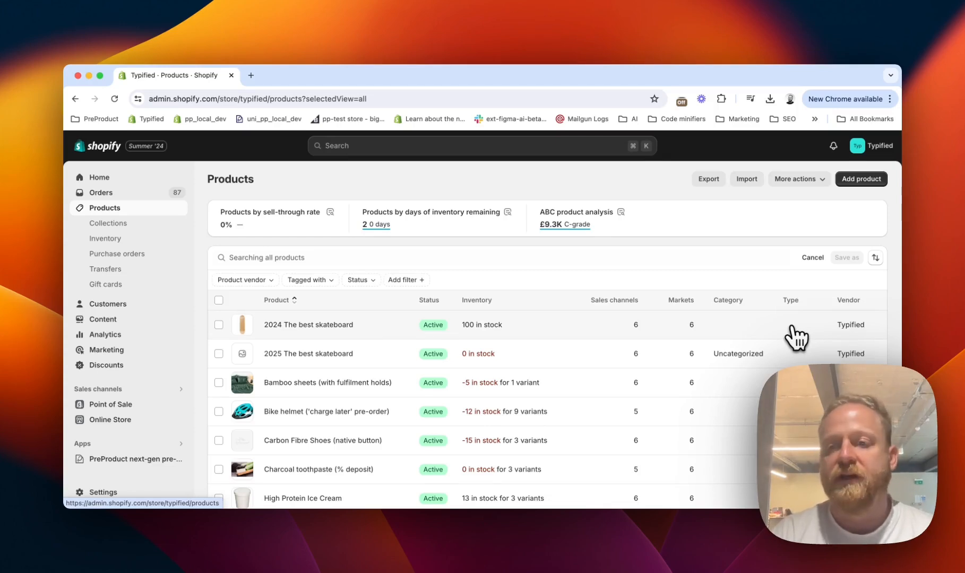
pyautogui.scroll(1, 852, 335)
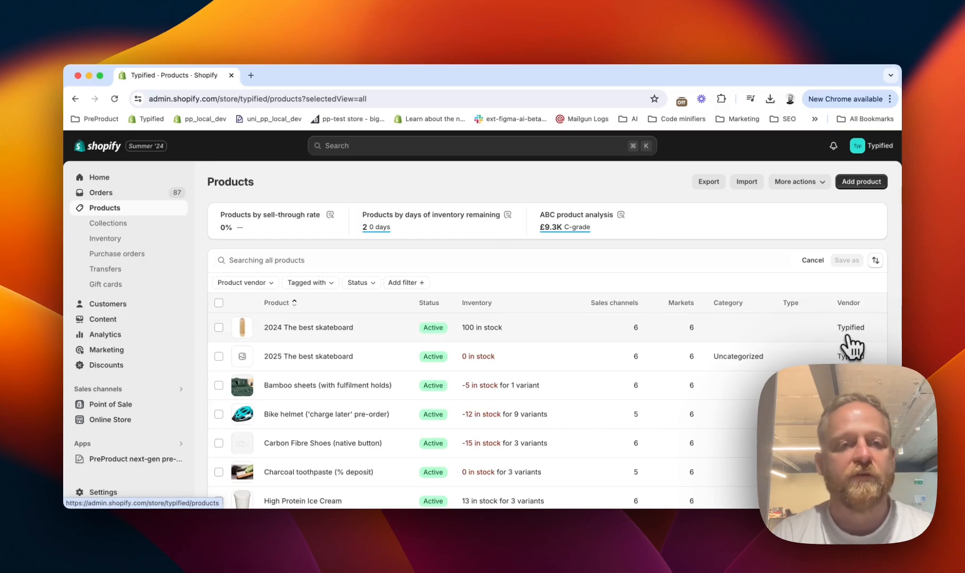
# - Search the products for "sports" and preview the Sports Trainers page on the online store
pyautogui.click(468, 260)
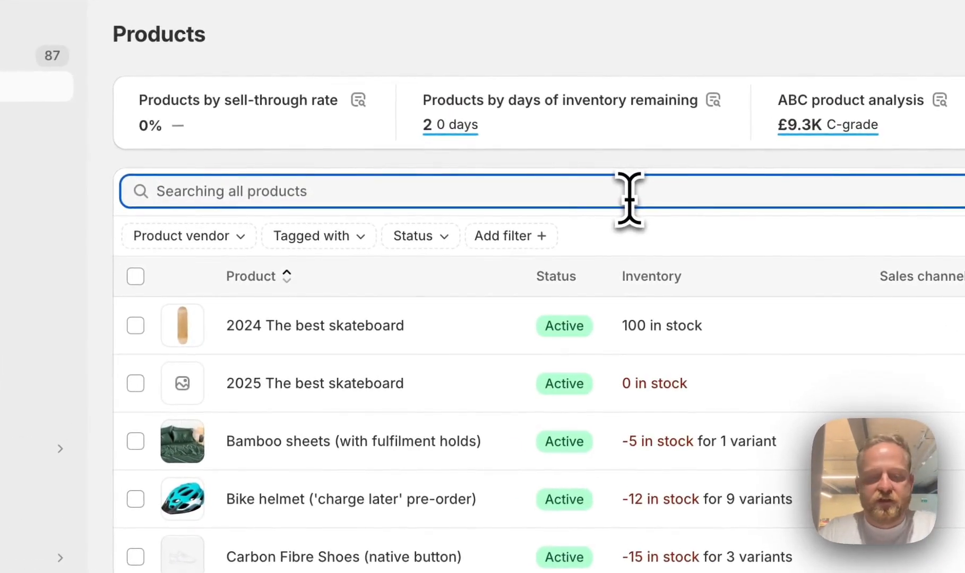
pyautogui.write('sports')
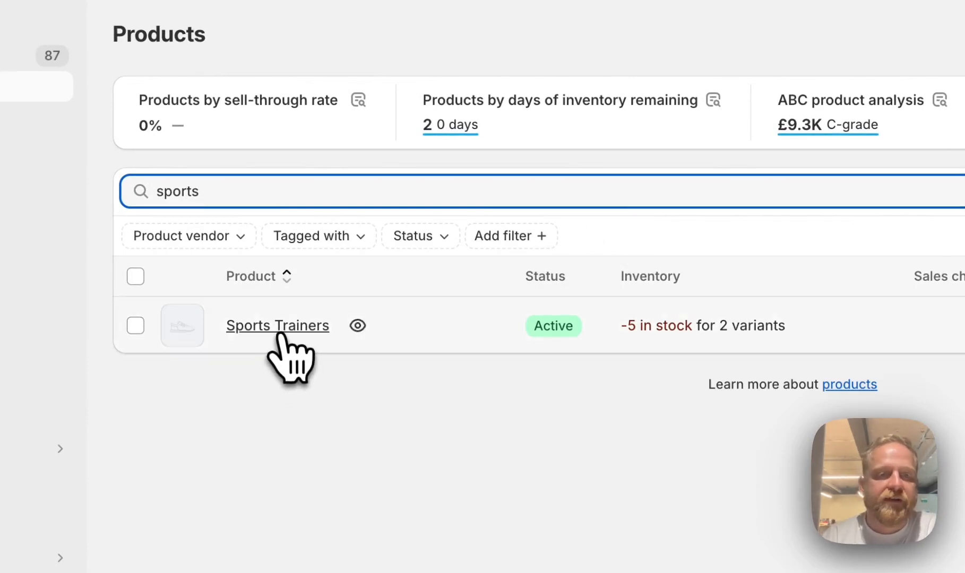
pyautogui.click(358, 325)
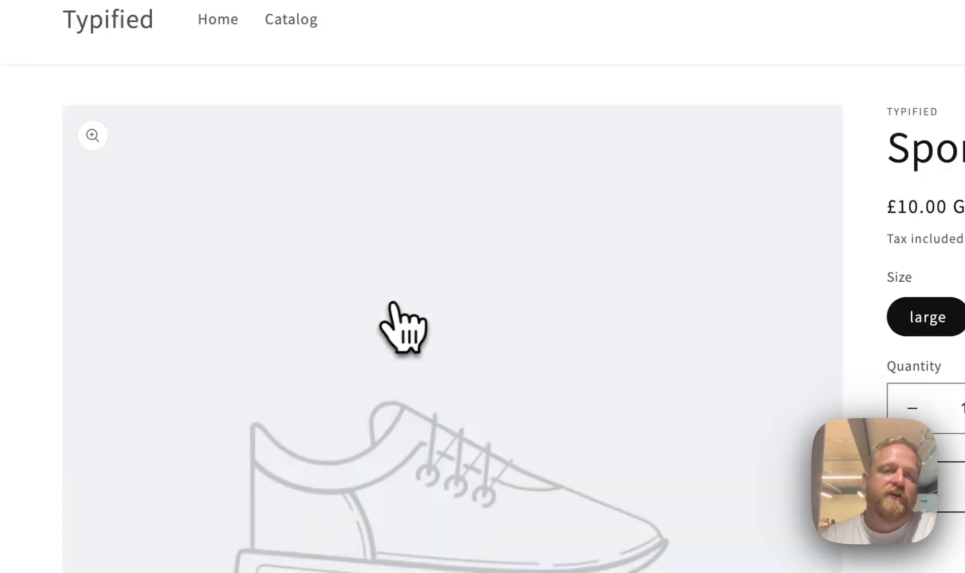
pyautogui.scroll(-1, 574, 210)
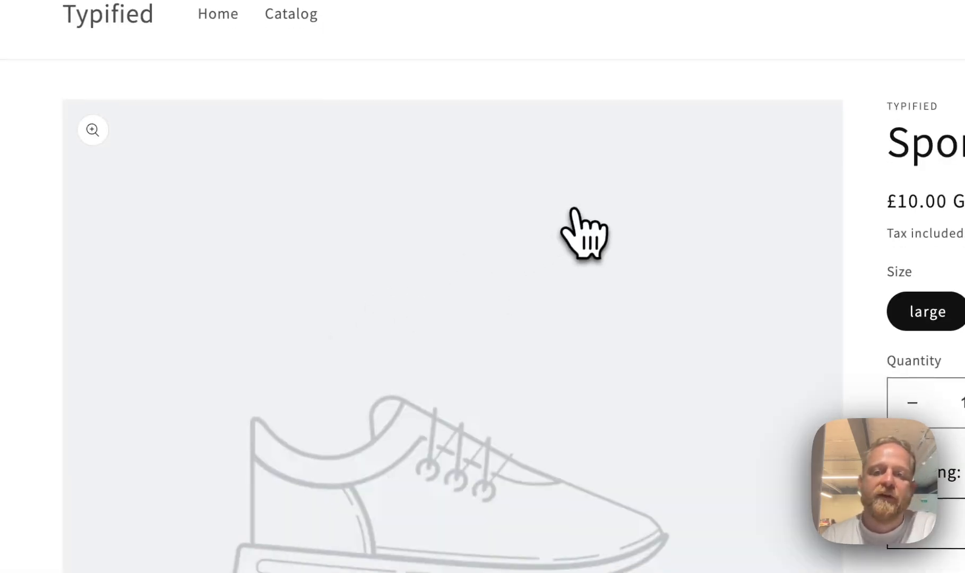
pyautogui.scroll(1, 574, 210)
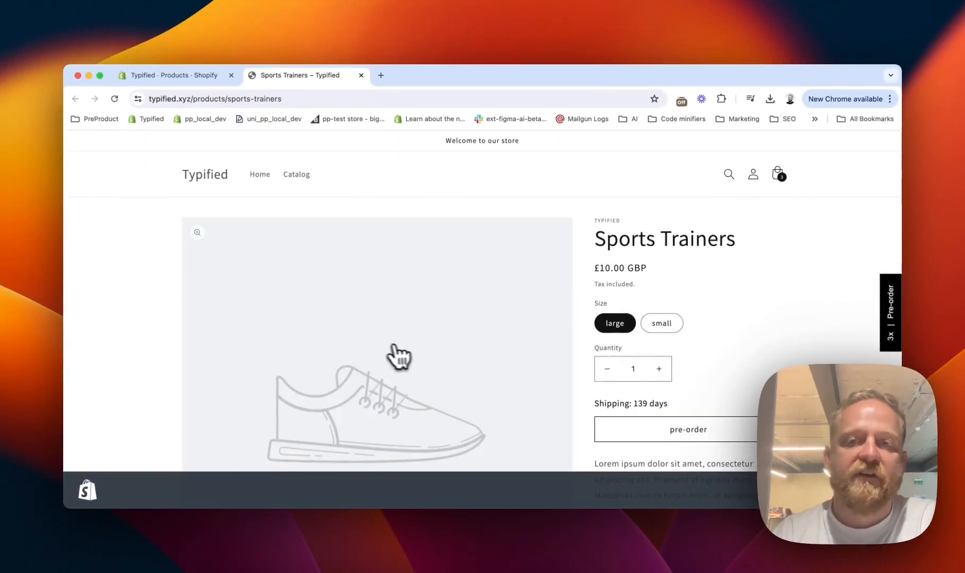
# - Open the Sports Trainers product for editing in the admin and compare its title and description with the storefront page
pyautogui.click(171, 75)
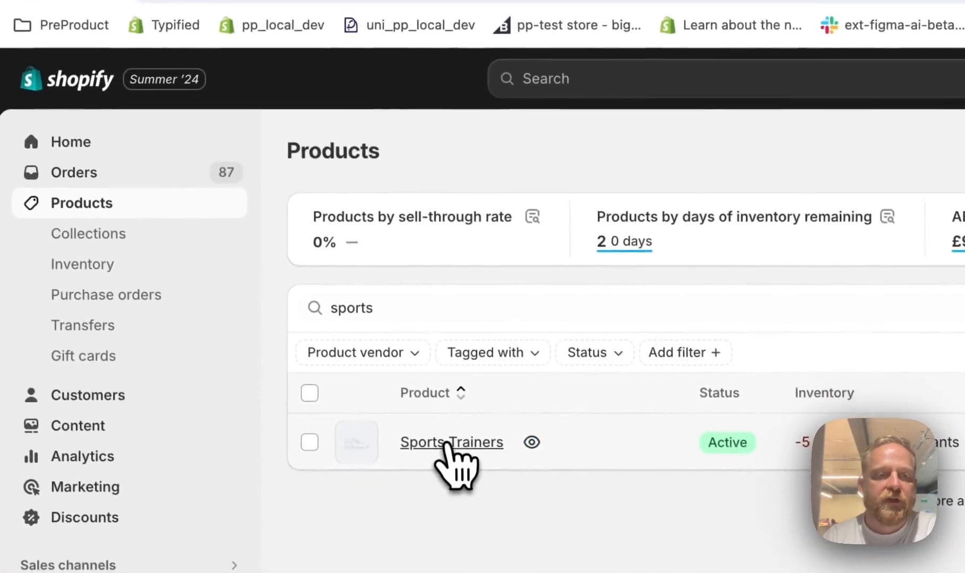
pyautogui.click(458, 467)
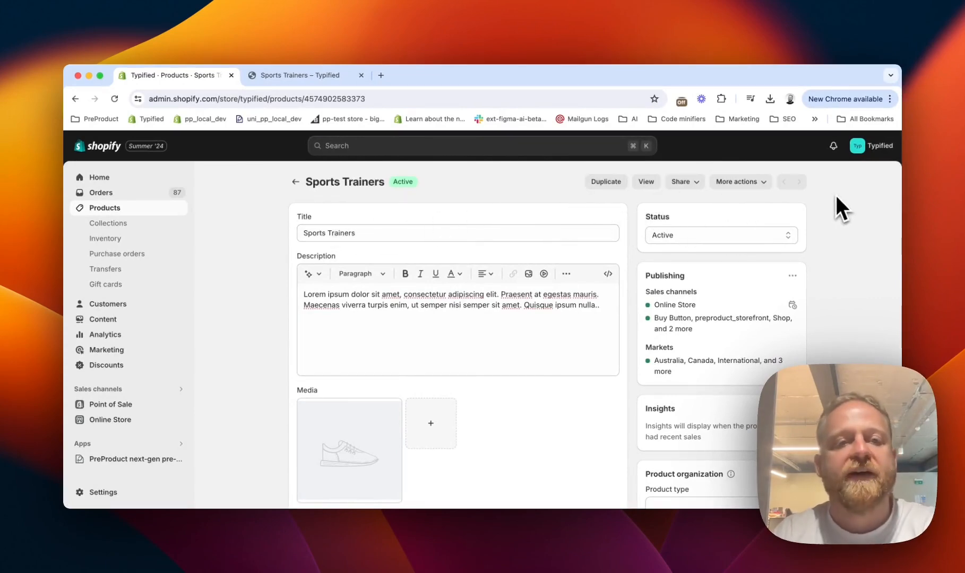
pyautogui.click(380, 235)
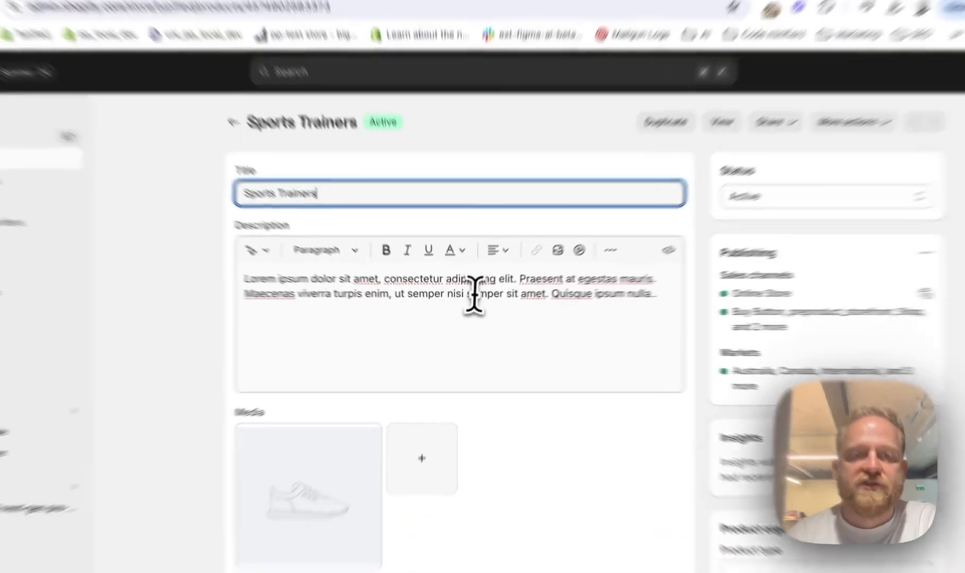
pyautogui.click(467, 317)
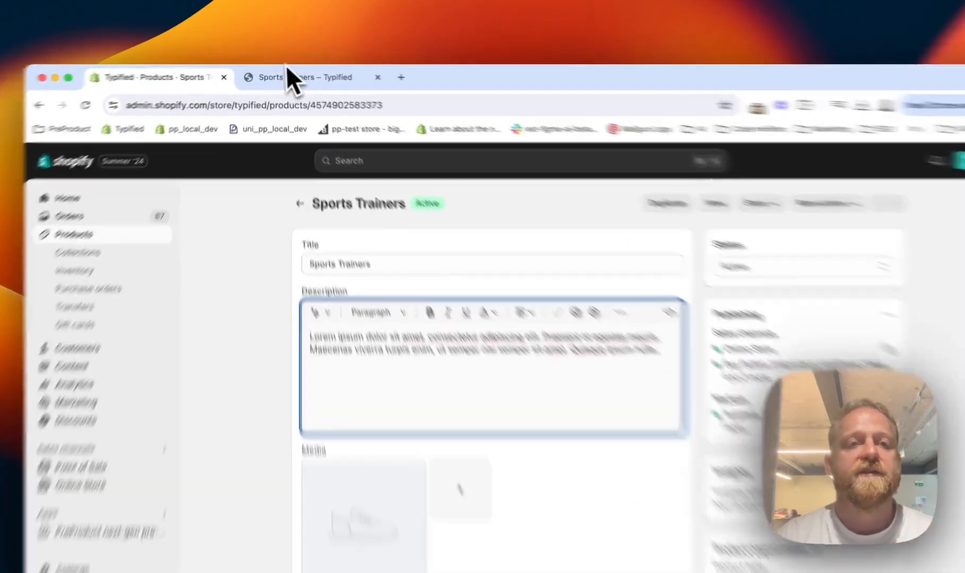
pyautogui.click(276, 76)
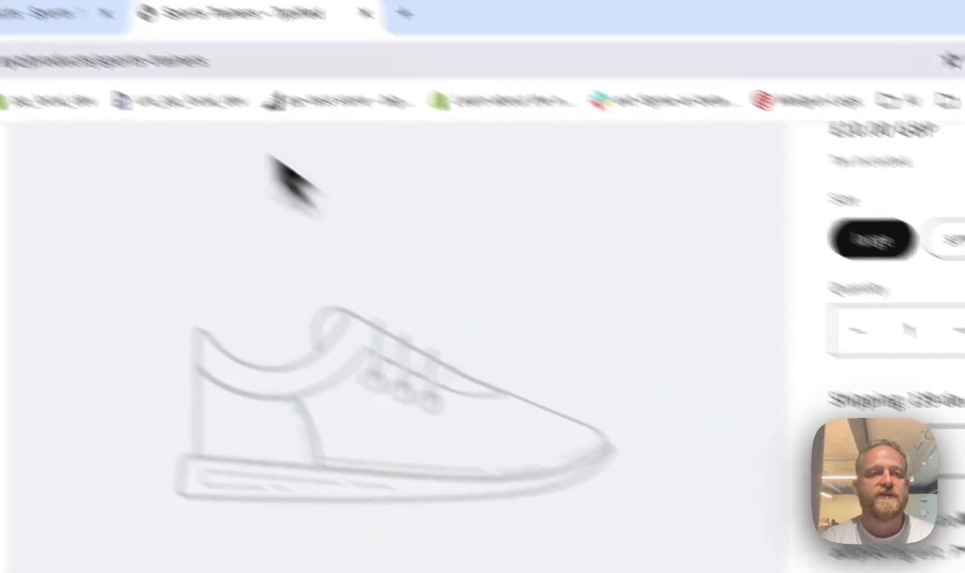
pyautogui.click(295, 108)
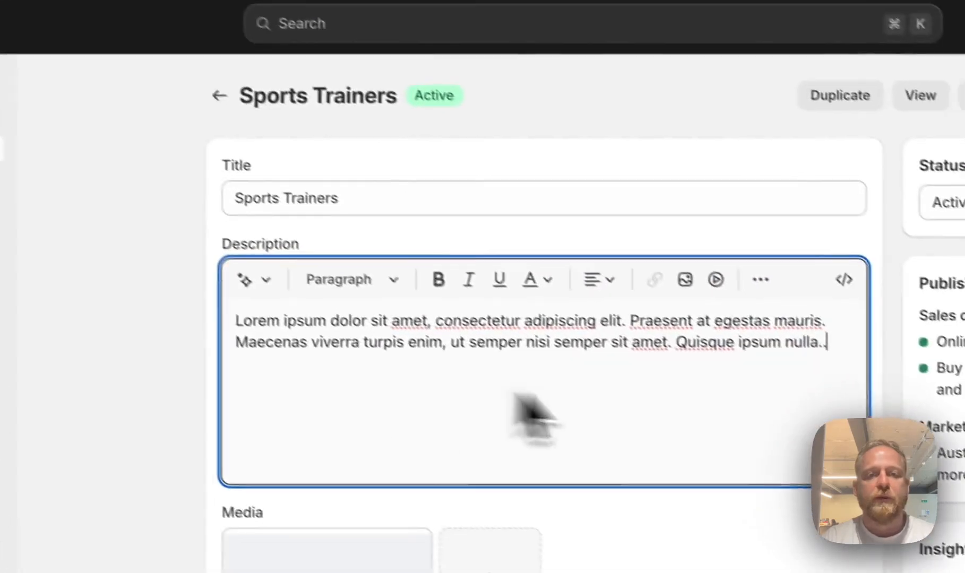
# - Select the whole placeholder description and enter "lightweight running shoes" as the features and keywords for generating a product description
pyautogui.moveTo(827, 345); pyautogui.dragTo(159, 261)
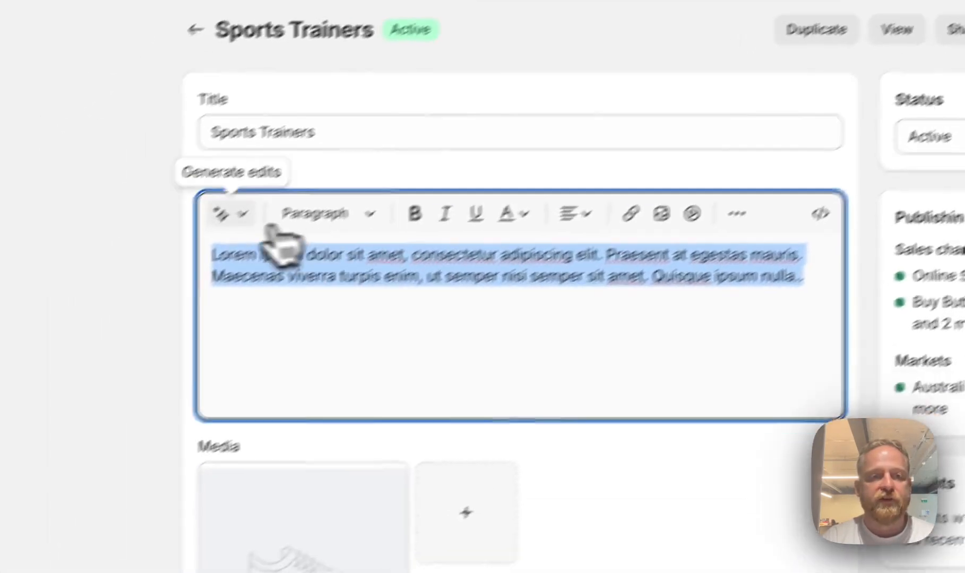
pyautogui.click(112, 306)
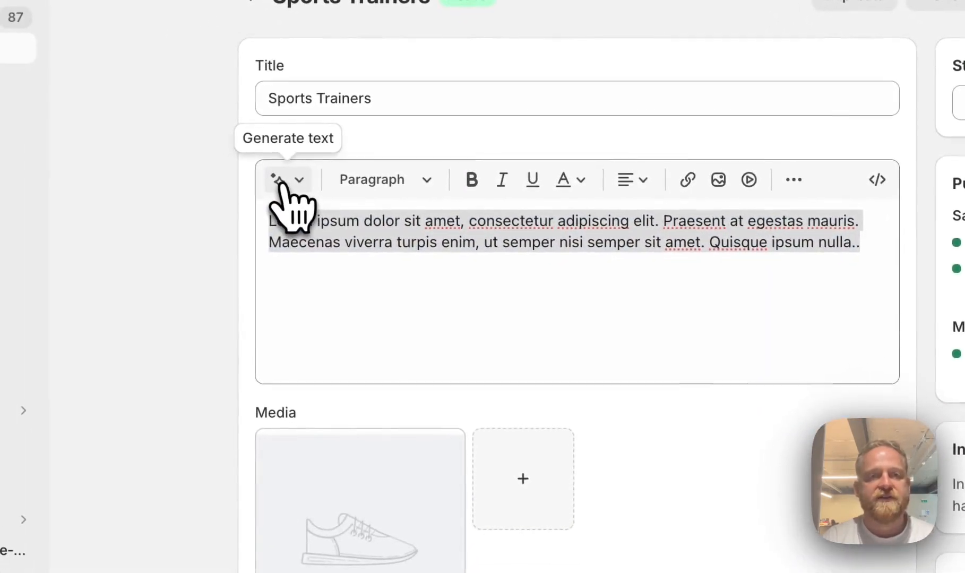
pyautogui.click(279, 181)
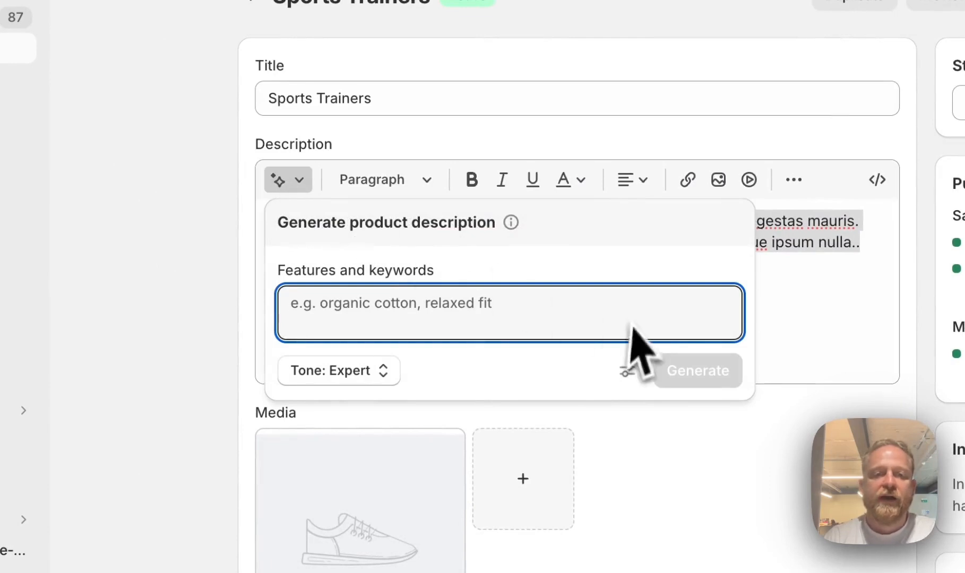
pyautogui.write('o')
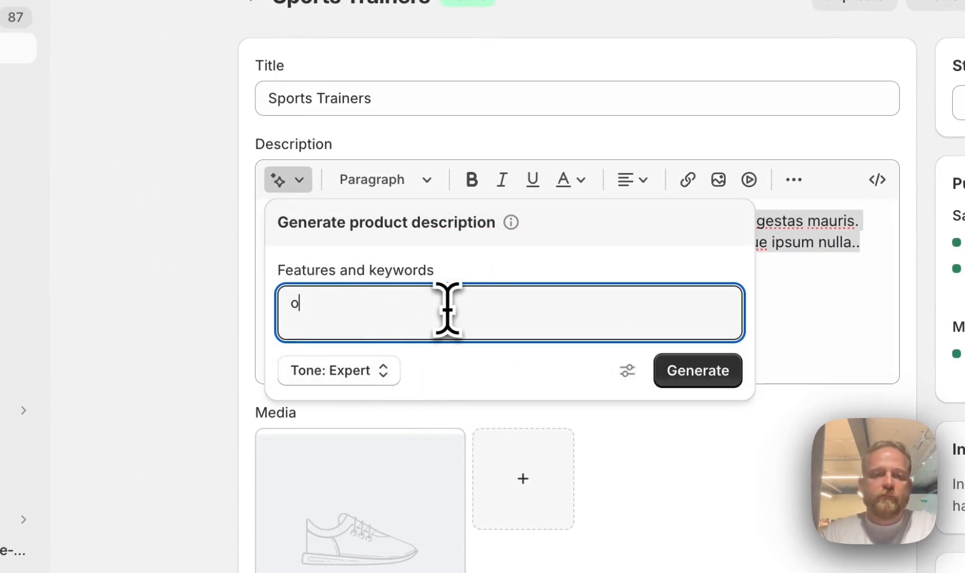
pyautogui.press('BackSpace')
pyautogui.write('ligh')
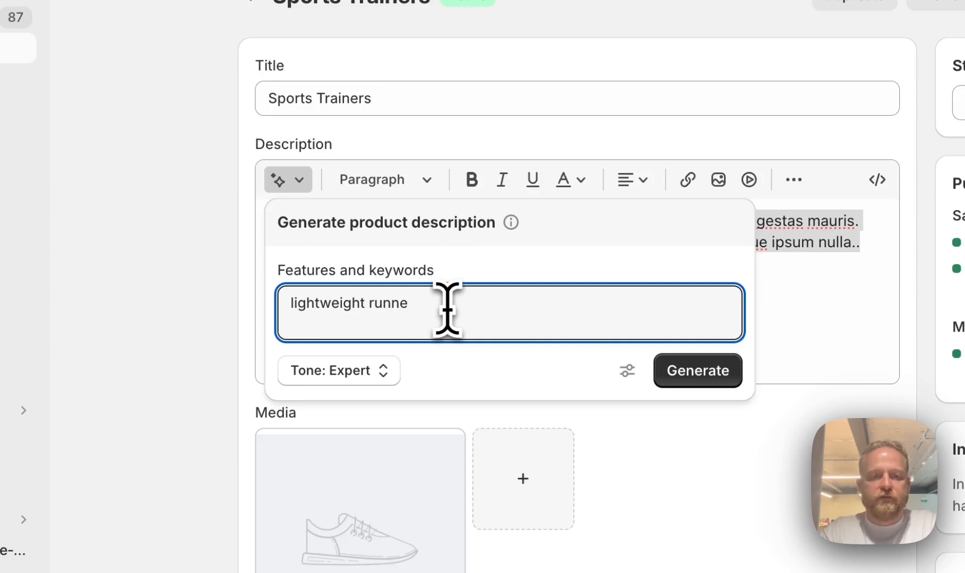
pyautogui.write('tweight running shoes')
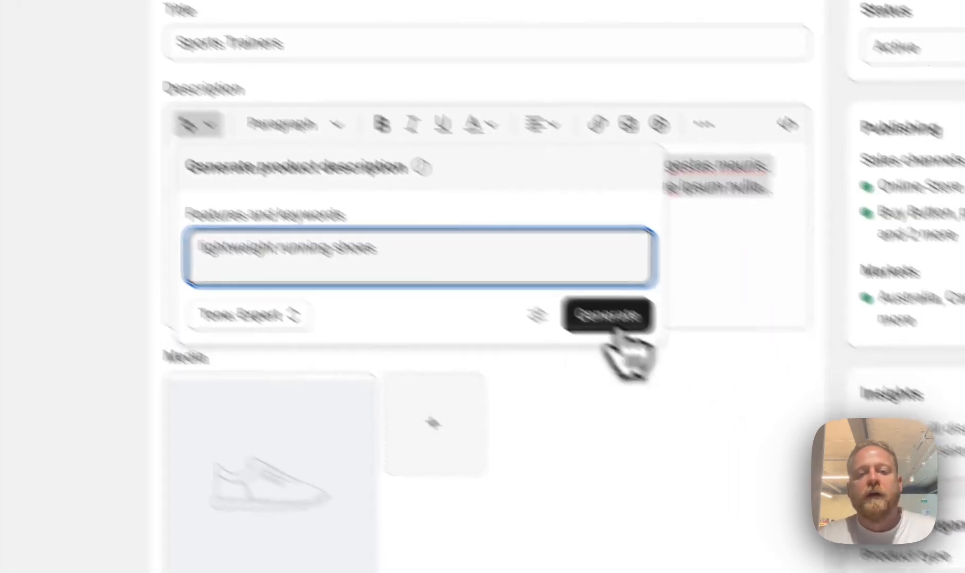
# - Generate the product description in the Expert tone, keep the suggested text and save the product
pyautogui.click(697, 370)
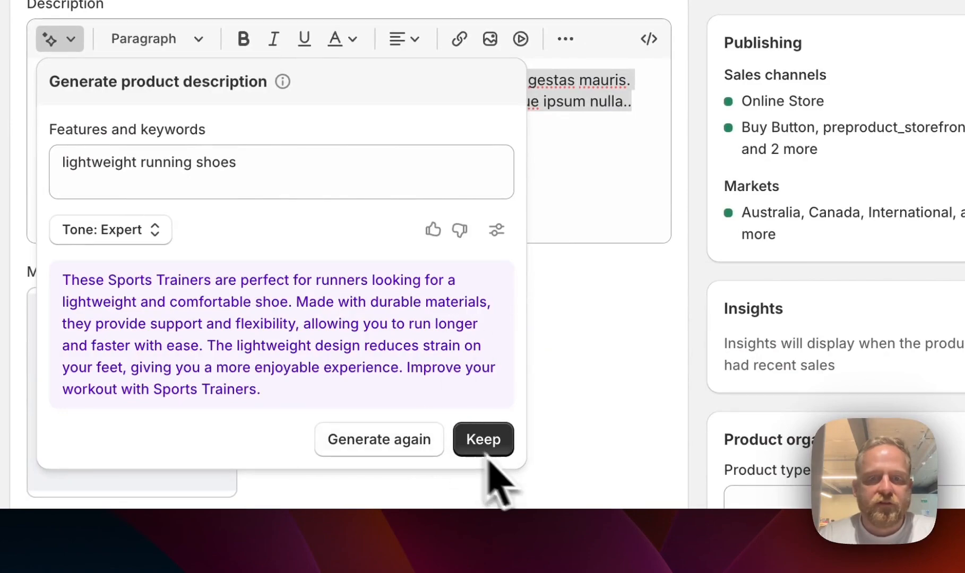
pyautogui.click(462, 445)
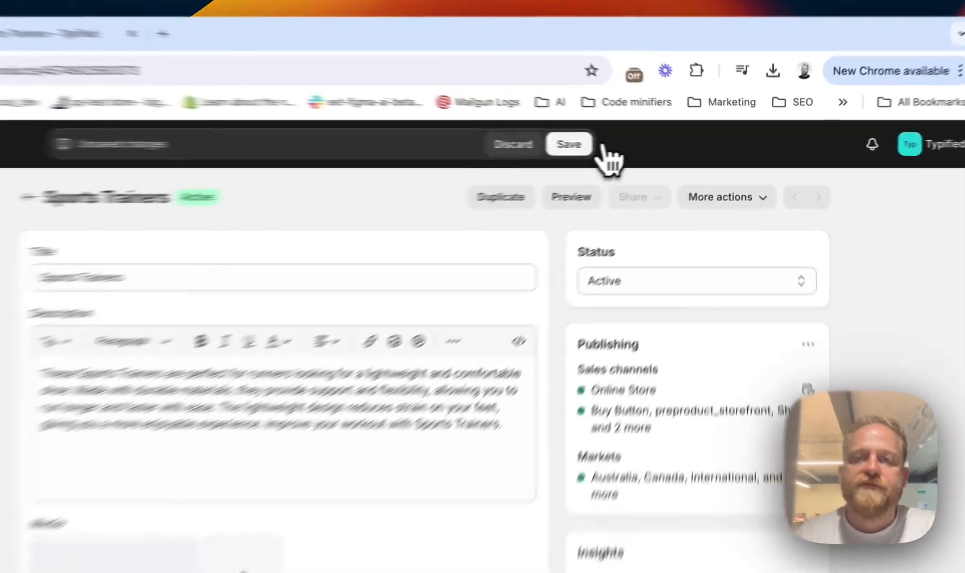
pyautogui.click(642, 146)
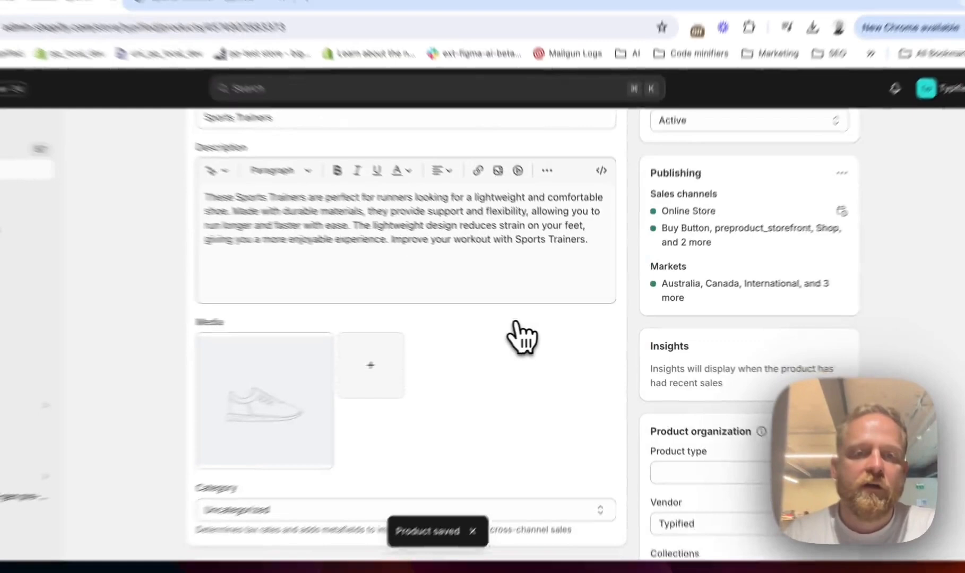
# - Upload the white running shoe screenshot to the product's media
pyautogui.scroll(-2, 461, 451)
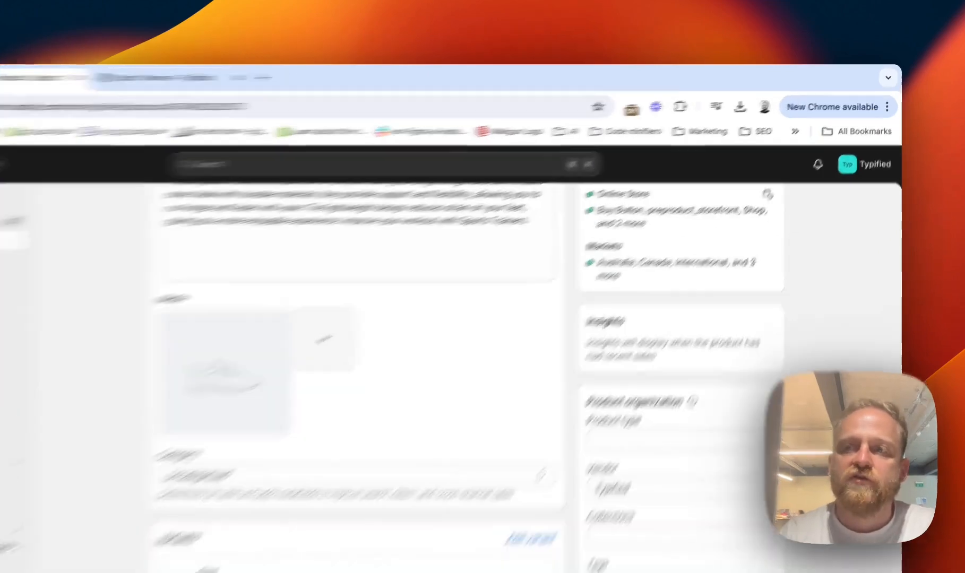
pyautogui.moveTo(933, 124); pyautogui.dragTo(613, 320)
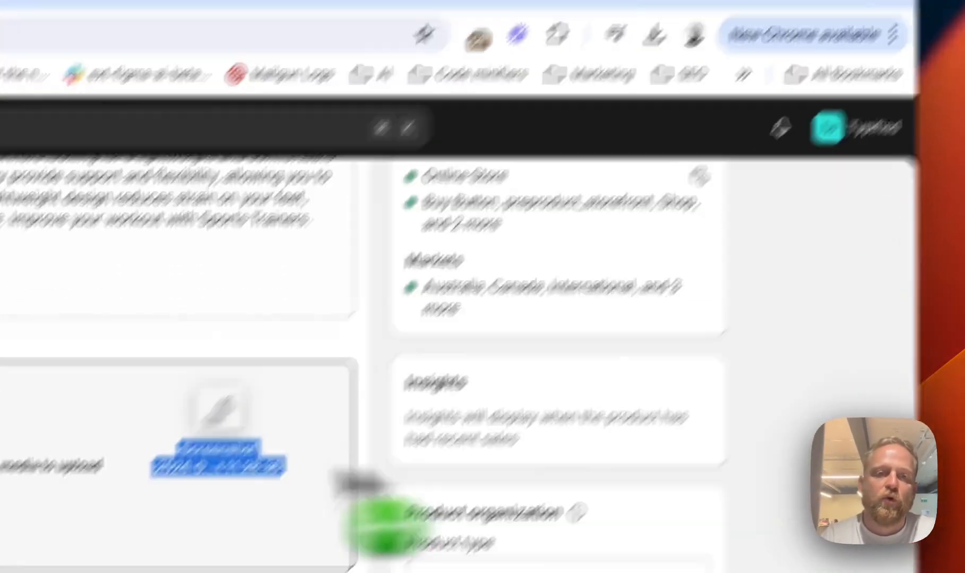
pyautogui.moveTo(353, 467); pyautogui.dragTo(297, 461)
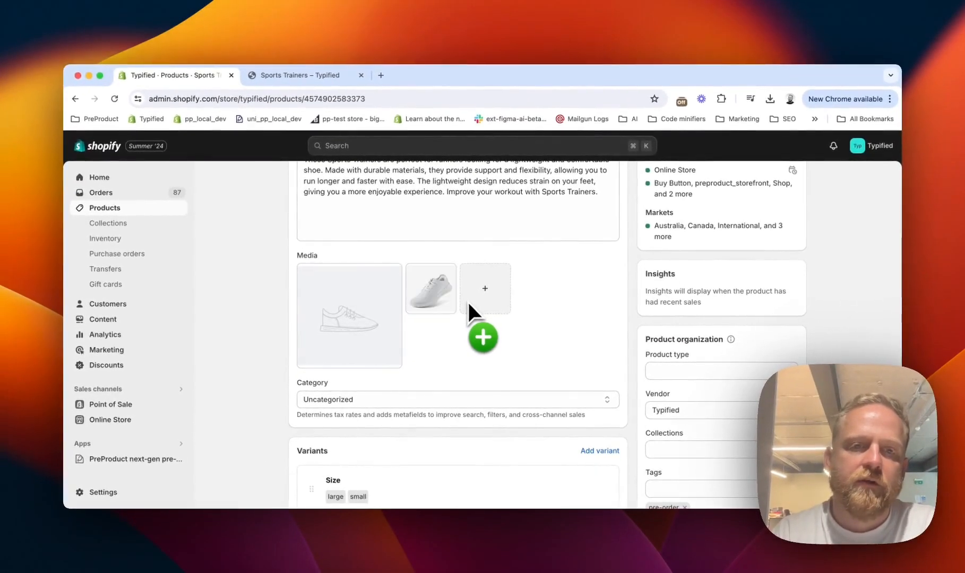
# - Search the product categories for "trainers" and set the product's category to Balance Trainers
pyautogui.scroll(-3, 468, 300)
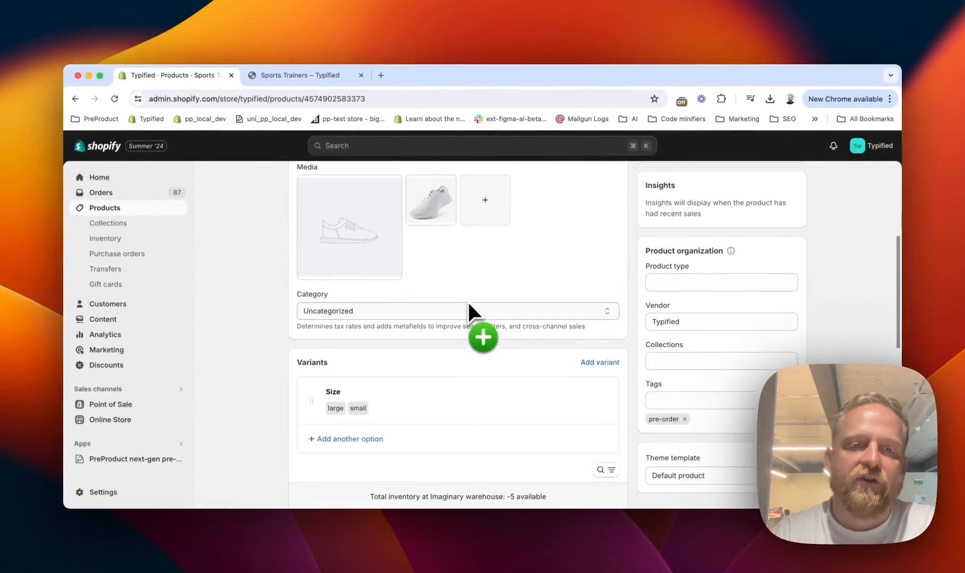
pyautogui.click(469, 308)
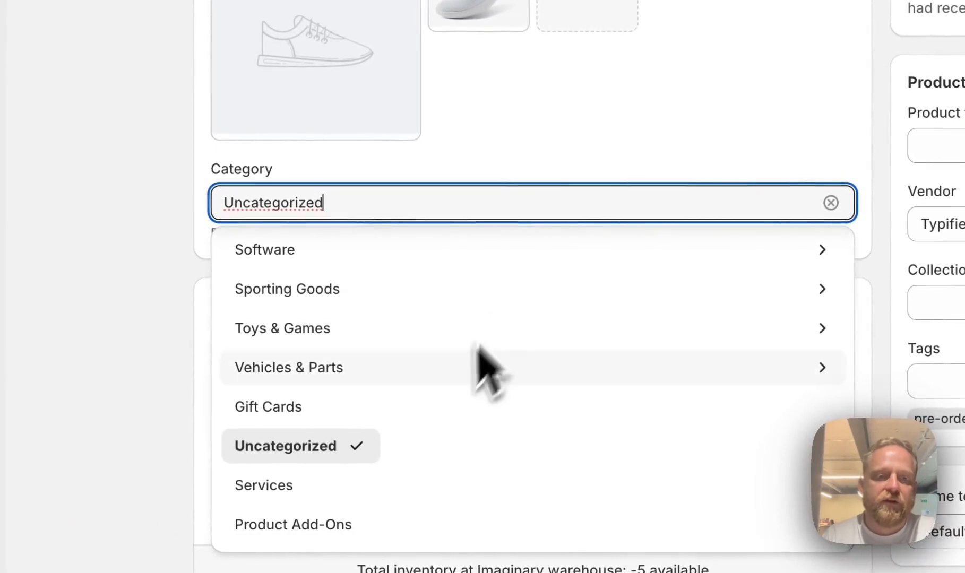
pyautogui.scroll(10, 431, 398)
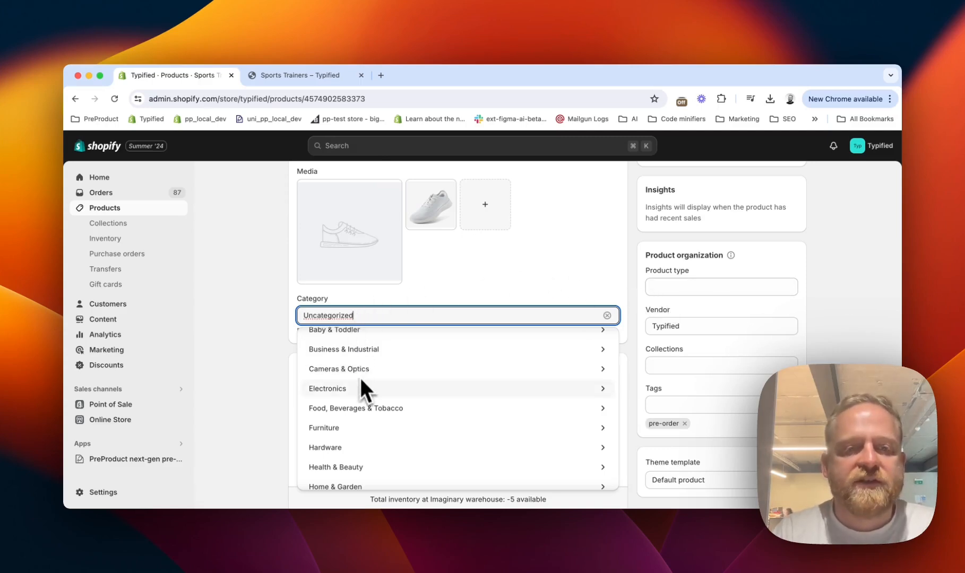
pyautogui.scroll(3, 361, 382)
pyautogui.scroll(-4, 361, 382)
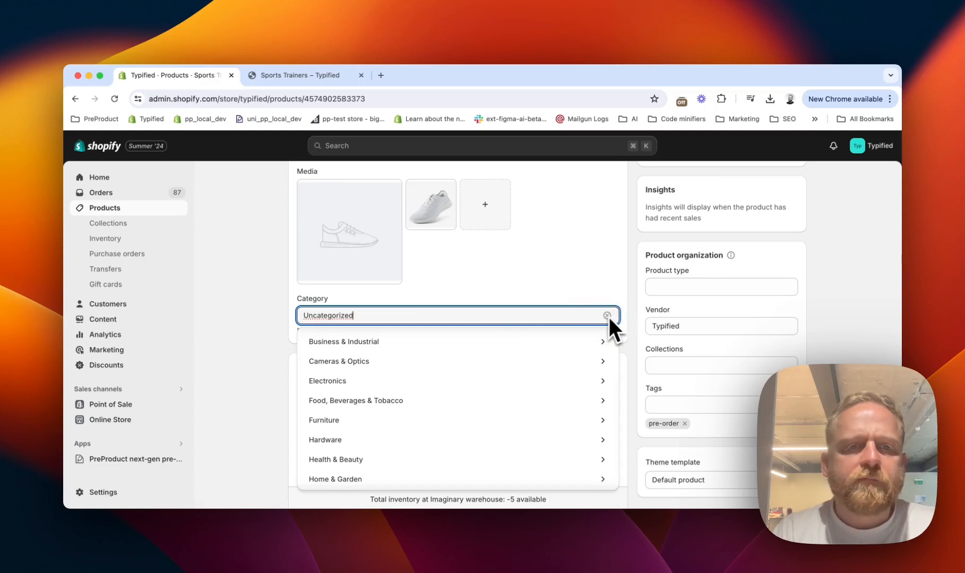
pyautogui.press('super+a')
pyautogui.write('tr')
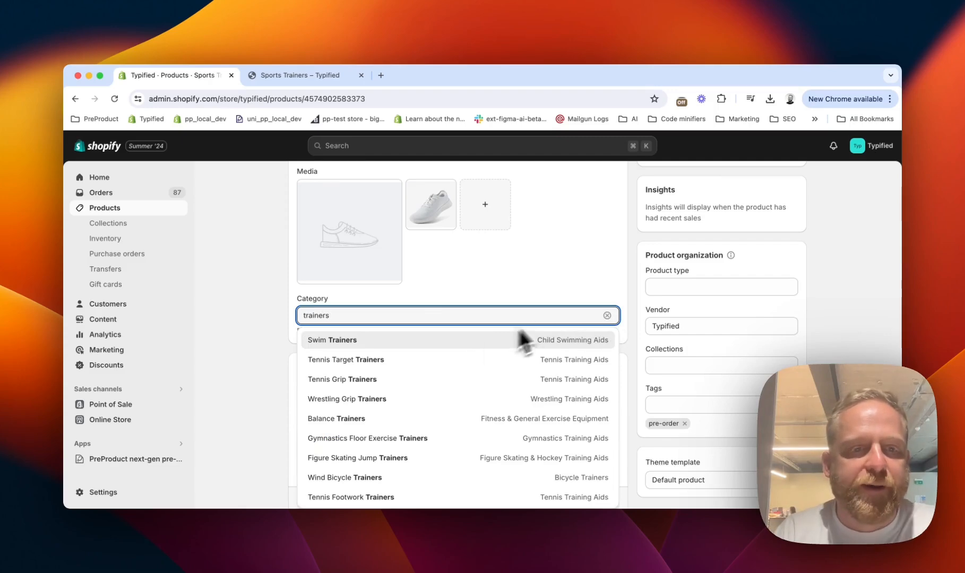
pyautogui.click(422, 419)
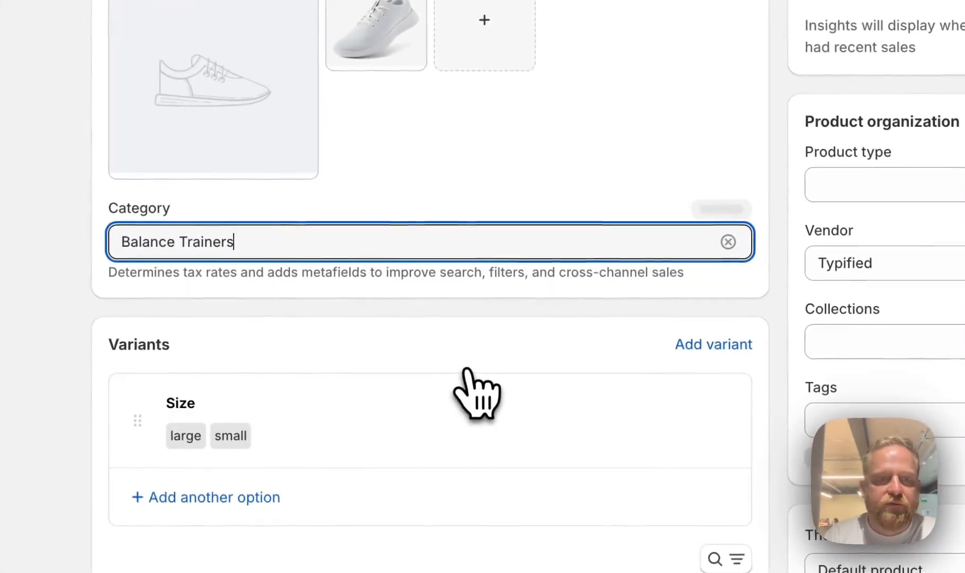
pyautogui.scroll(-2, 468, 371)
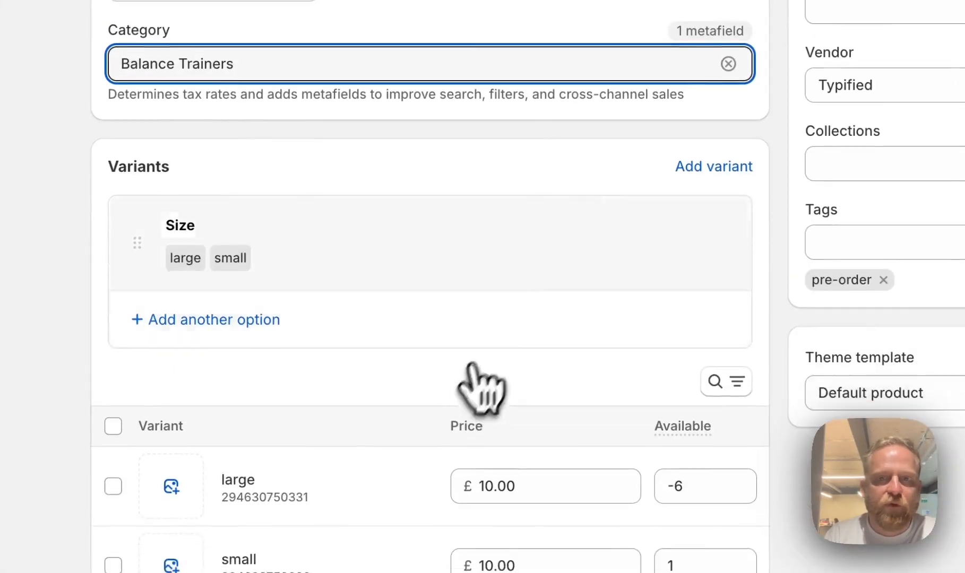
# - Add a second option to the product's variants by connecting the Color metafield
pyautogui.click(652, 87)
pyautogui.scroll(-3, 362, 308)
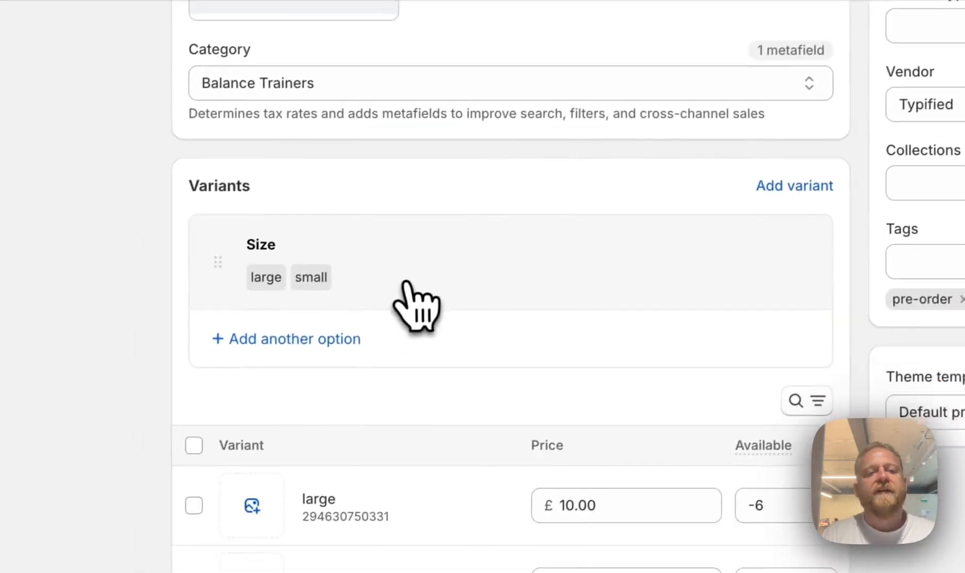
pyautogui.scroll(2, 362, 308)
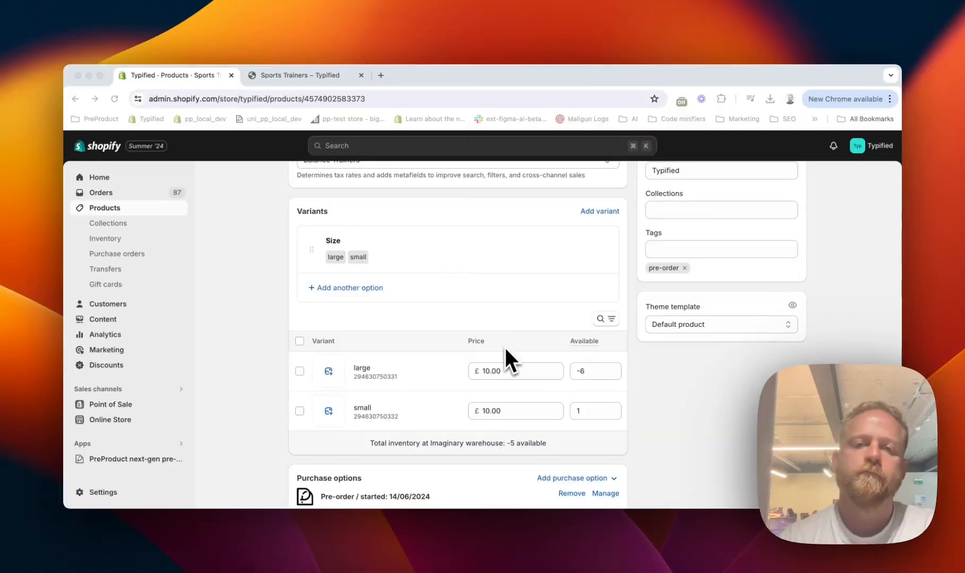
pyautogui.scroll(-2, 405, 318)
pyautogui.scroll(2, 402, 320)
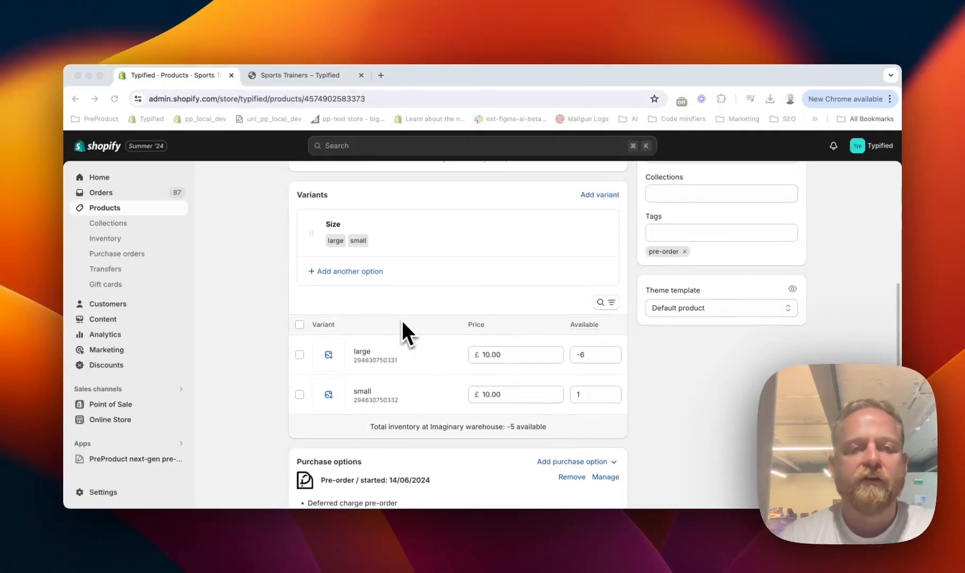
pyautogui.scroll(2, 372, 308)
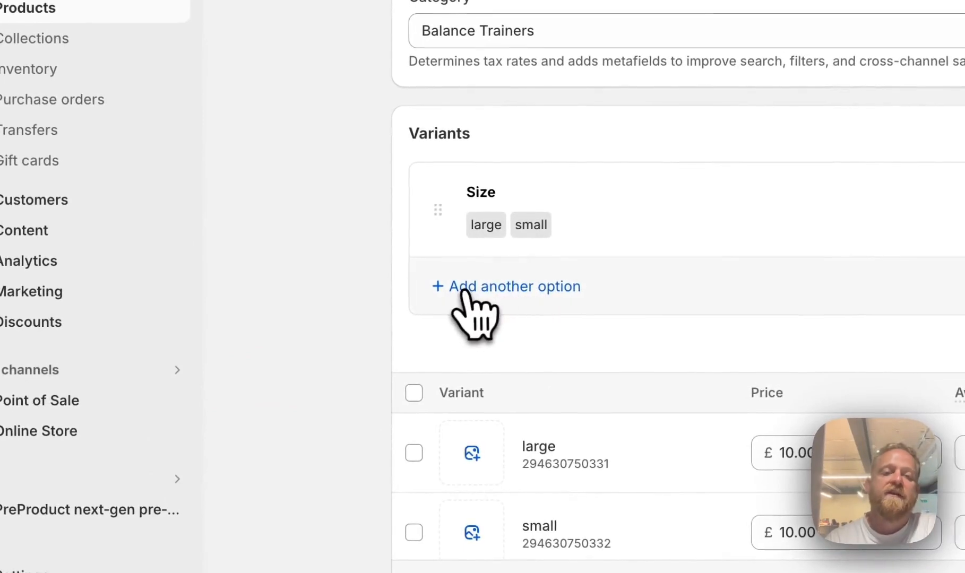
pyautogui.click(464, 291)
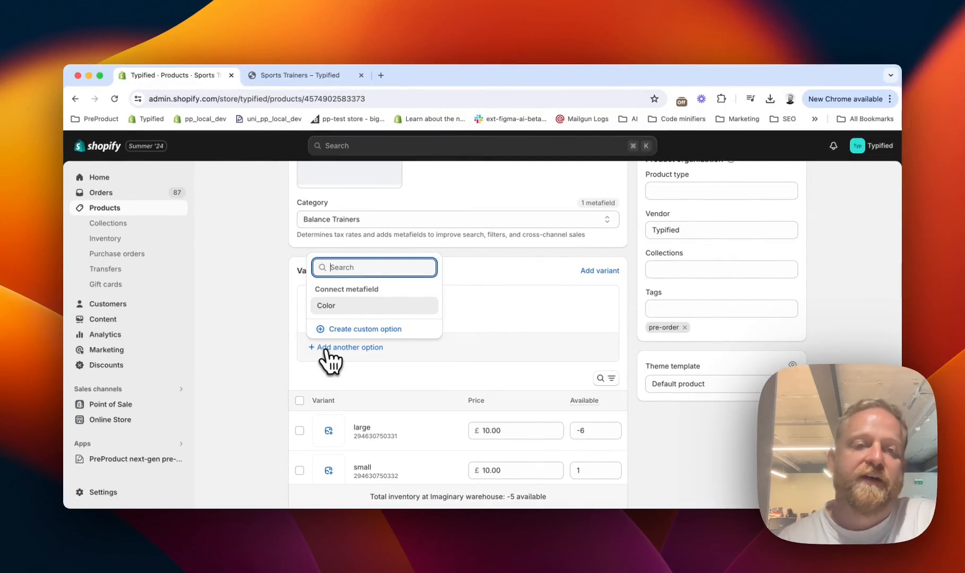
pyautogui.click(464, 374)
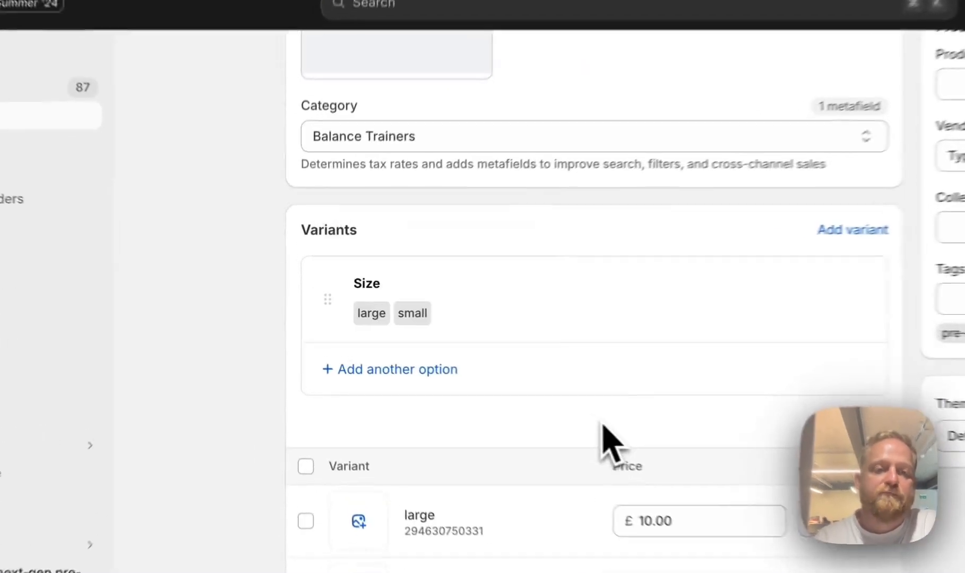
pyautogui.click(432, 369)
pyautogui.click(360, 297)
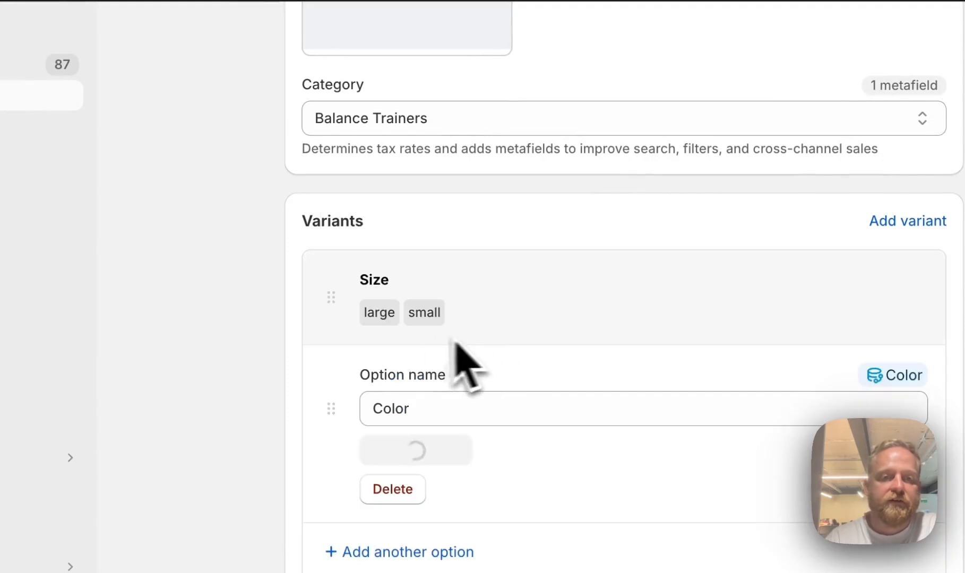
# - Add the default entries Blue and White as values of the Color option, finish the option and save the product
pyautogui.scroll(-2, 452, 411)
pyautogui.click(442, 366)
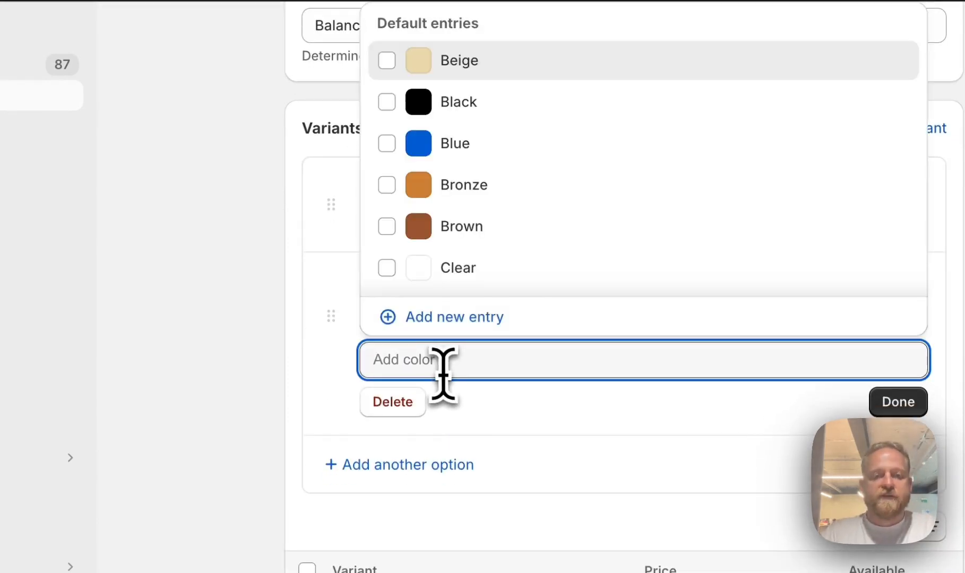
pyautogui.write('blue')
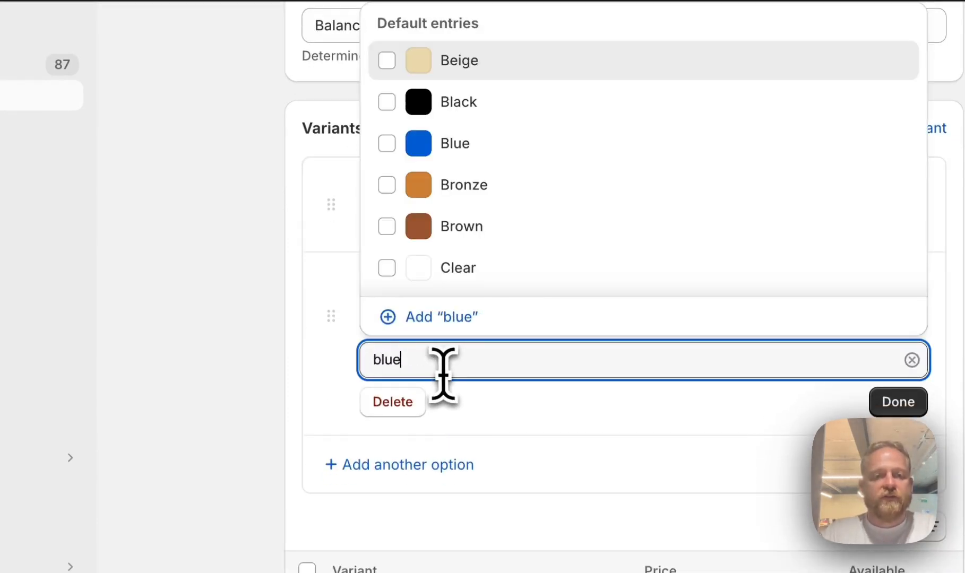
pyautogui.click(386, 267)
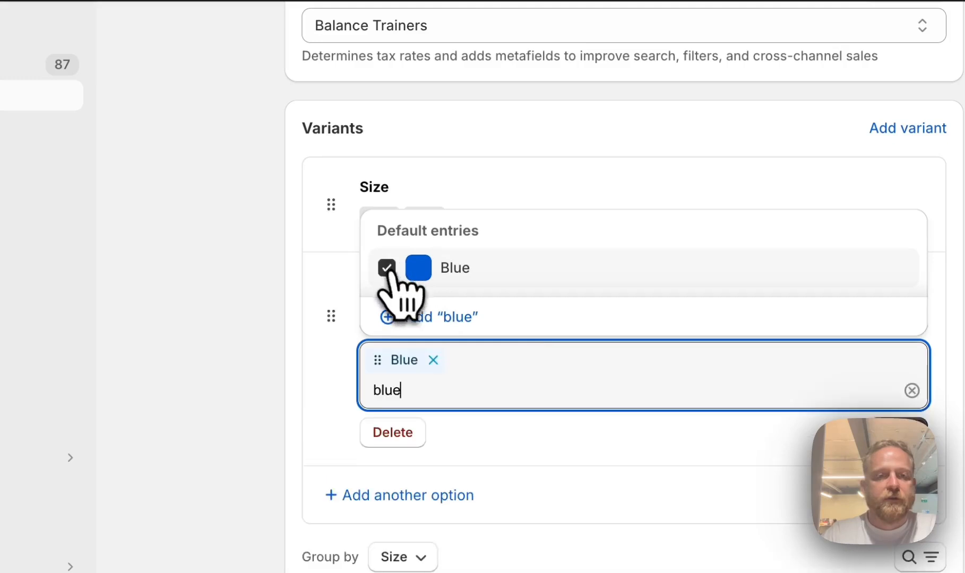
pyautogui.press('super+a')
pyautogui.write('white')
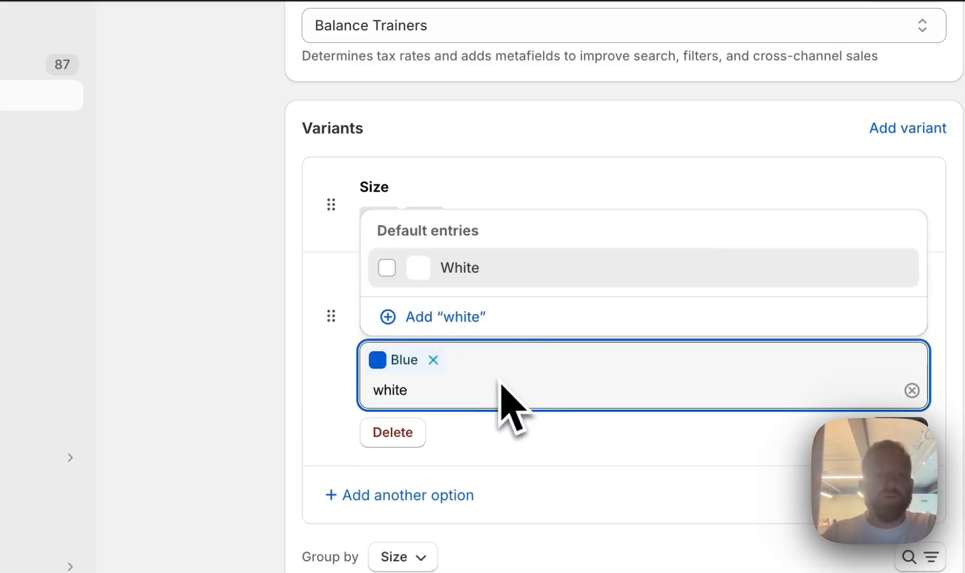
pyautogui.click(387, 268)
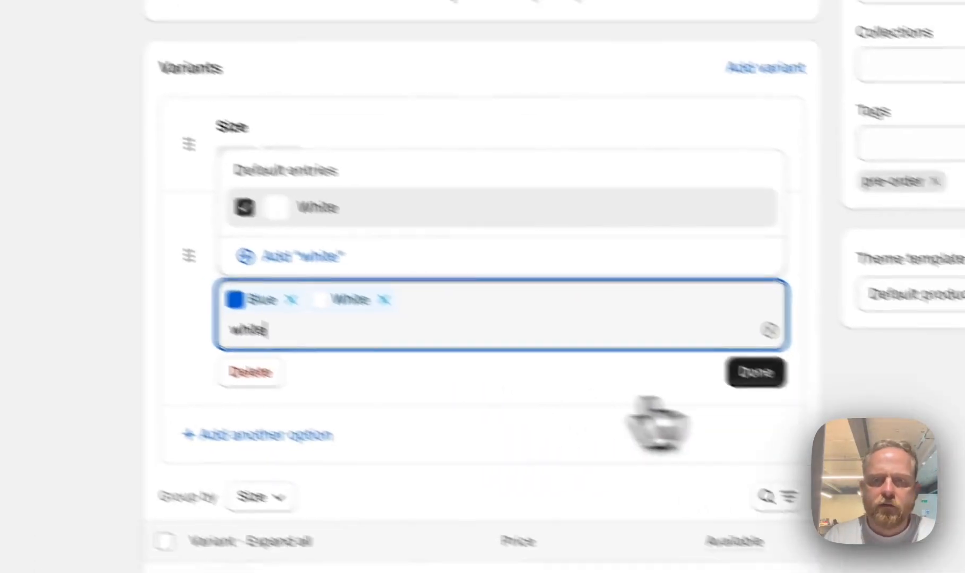
pyautogui.click(898, 433)
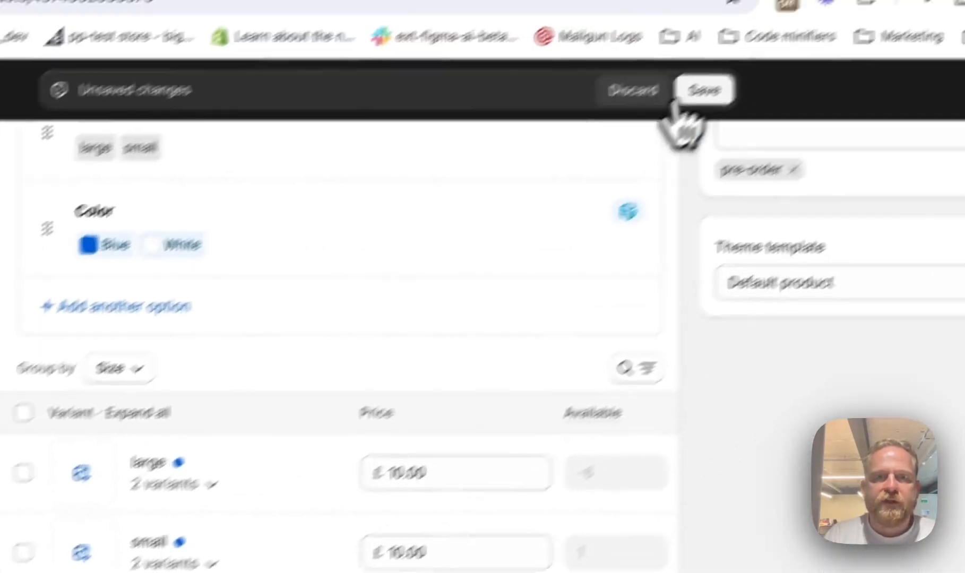
pyautogui.click(703, 89)
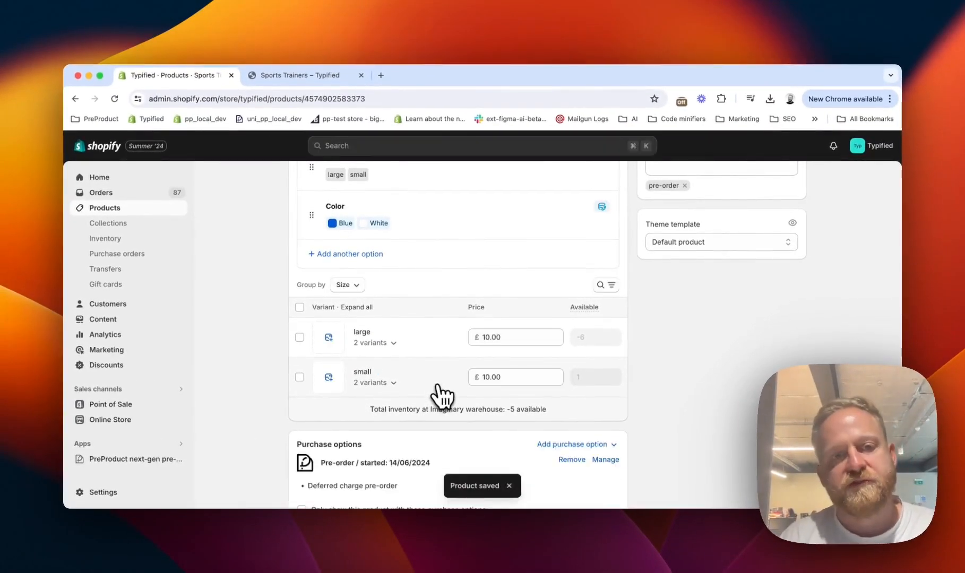
# - Expand all size groups in the variant list and examine the price and availability of each size and color combination
pyautogui.scroll(2, 451, 348)
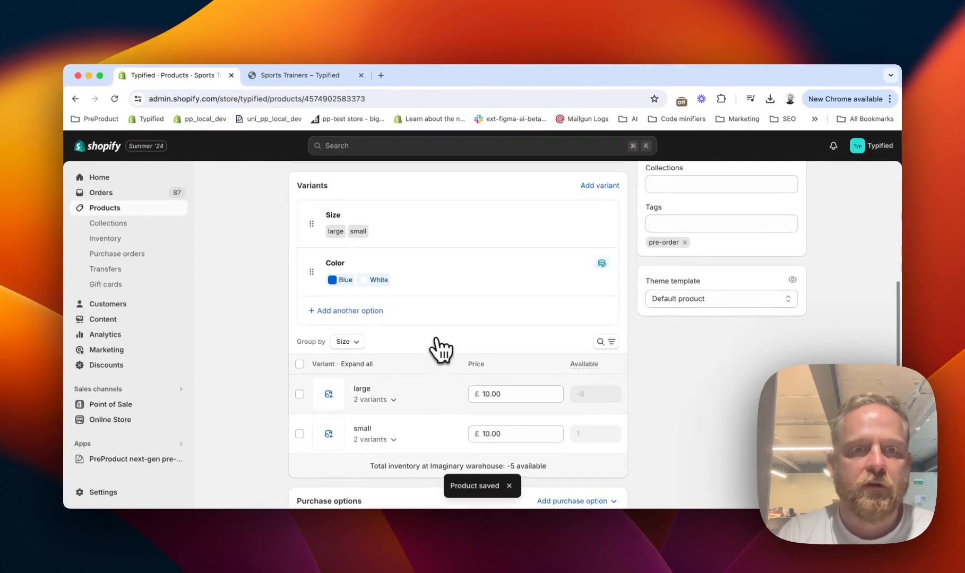
pyautogui.click(353, 362)
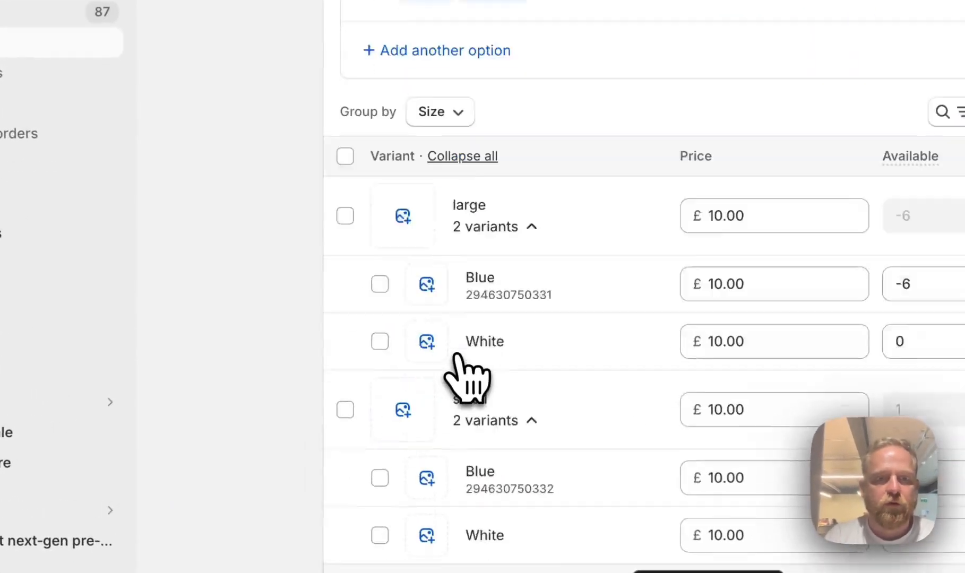
pyautogui.scroll(-2, 457, 355)
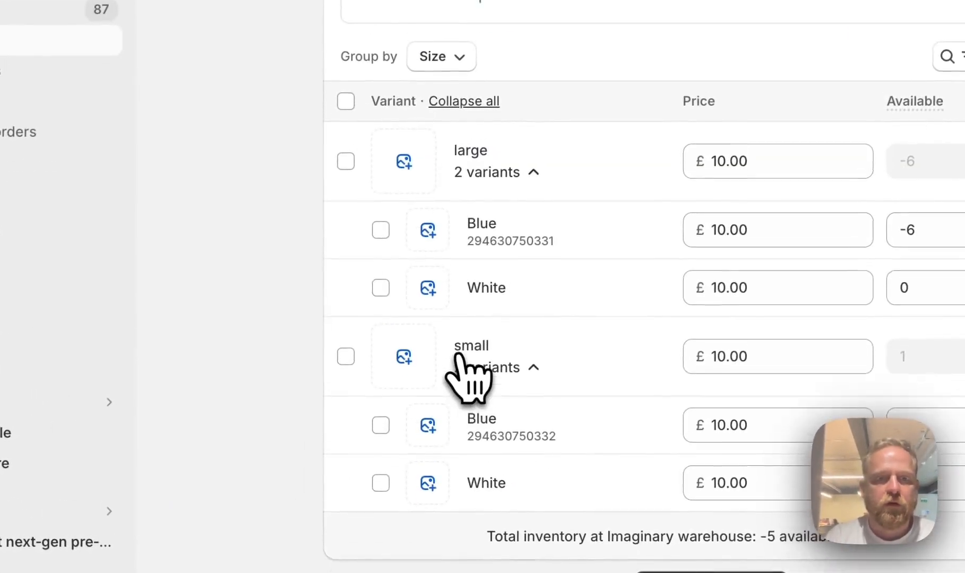
pyautogui.scroll(1, 528, 197)
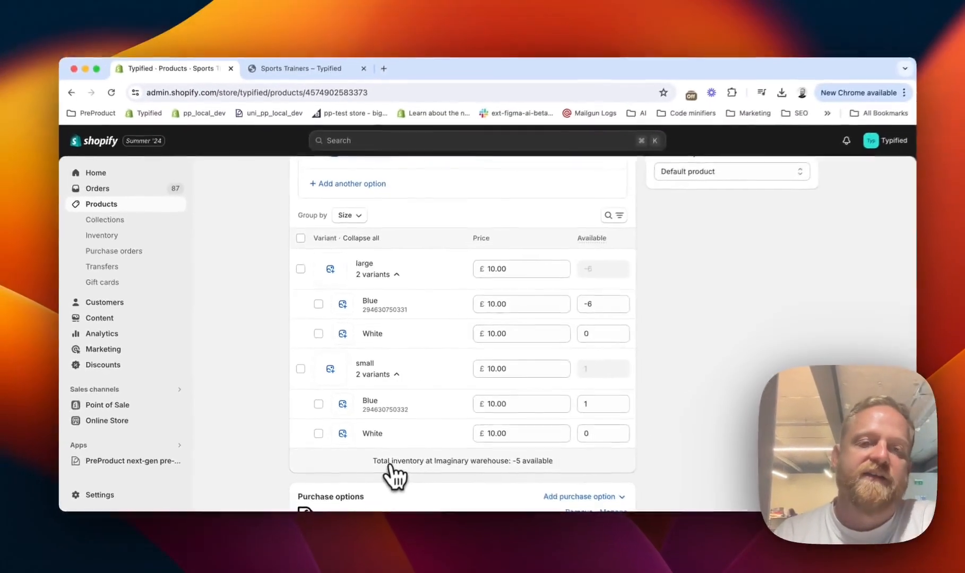
pyautogui.scroll(5, 414, 470)
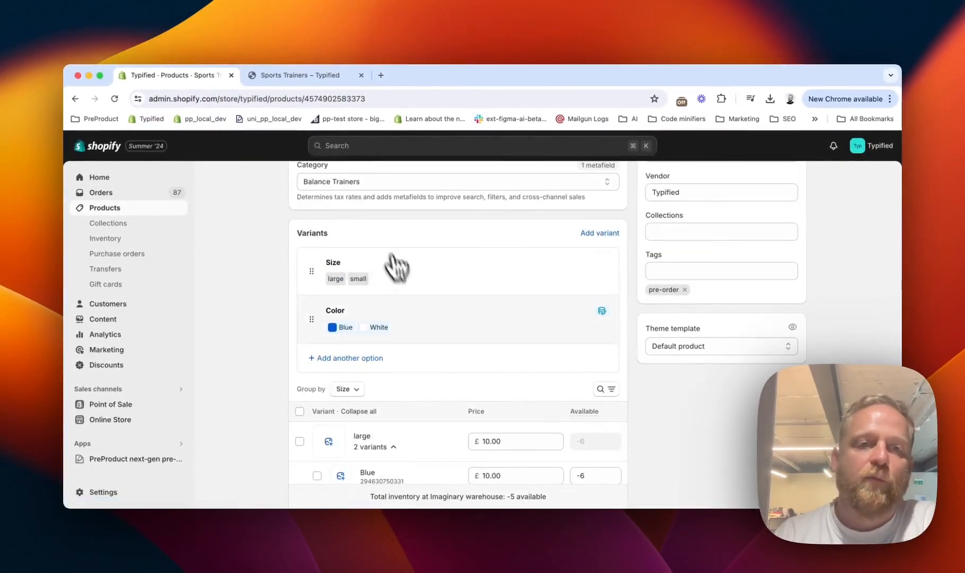
pyautogui.scroll(-4, 459, 389)
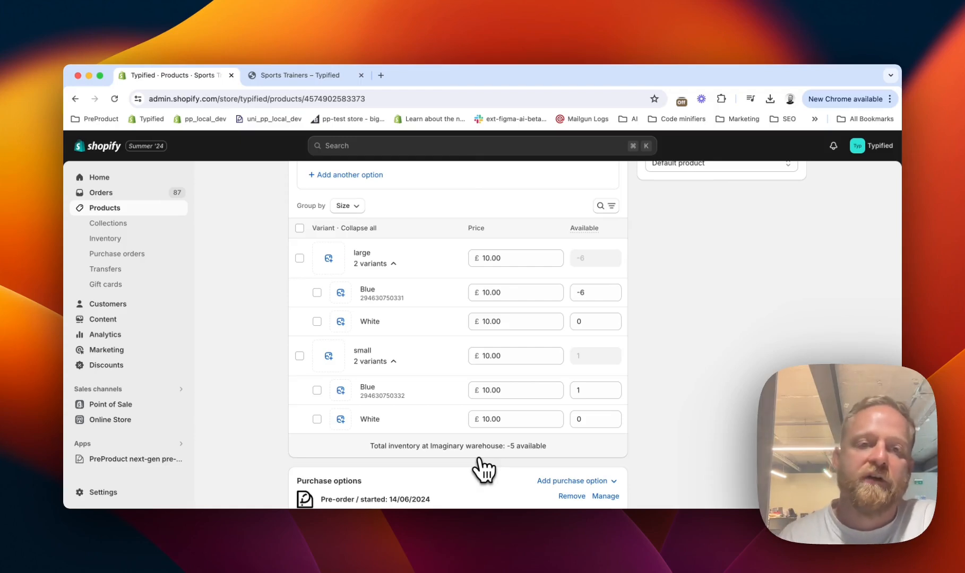
pyautogui.scroll(3, 484, 345)
pyautogui.scroll(-4, 484, 345)
pyautogui.scroll(1, 484, 345)
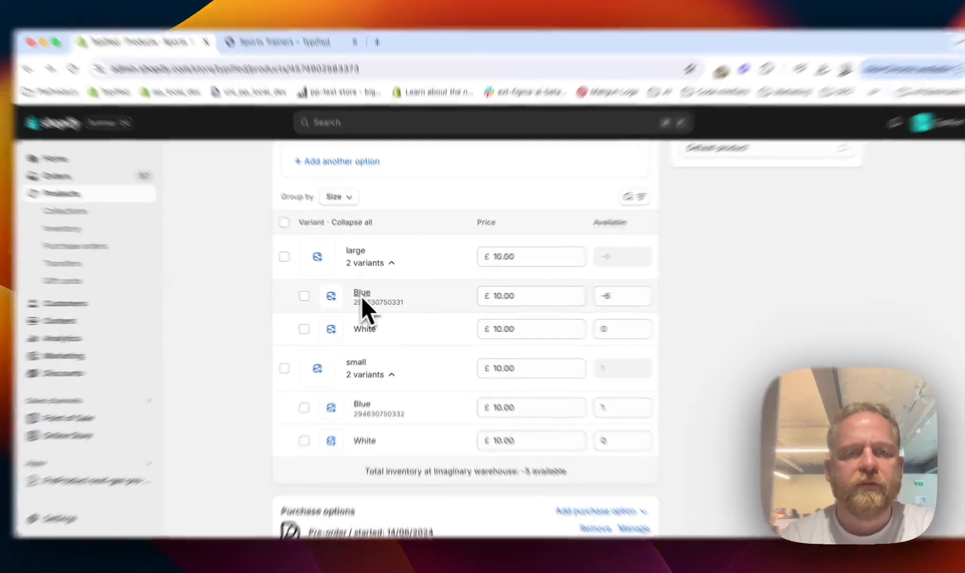
# - Open the large / Blue variant and review its options, image area and pricing
pyautogui.click(370, 301)
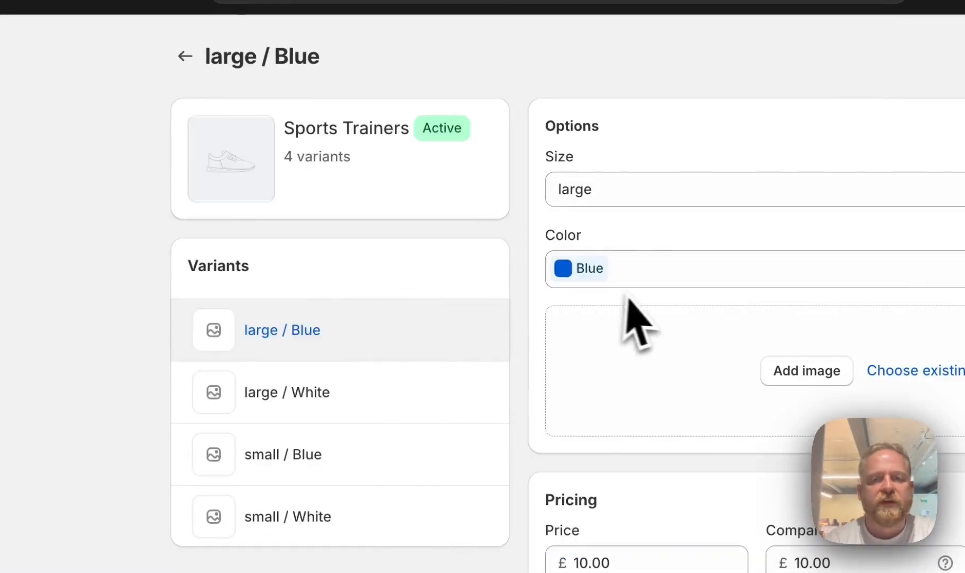
pyautogui.scroll(-4, 631, 313)
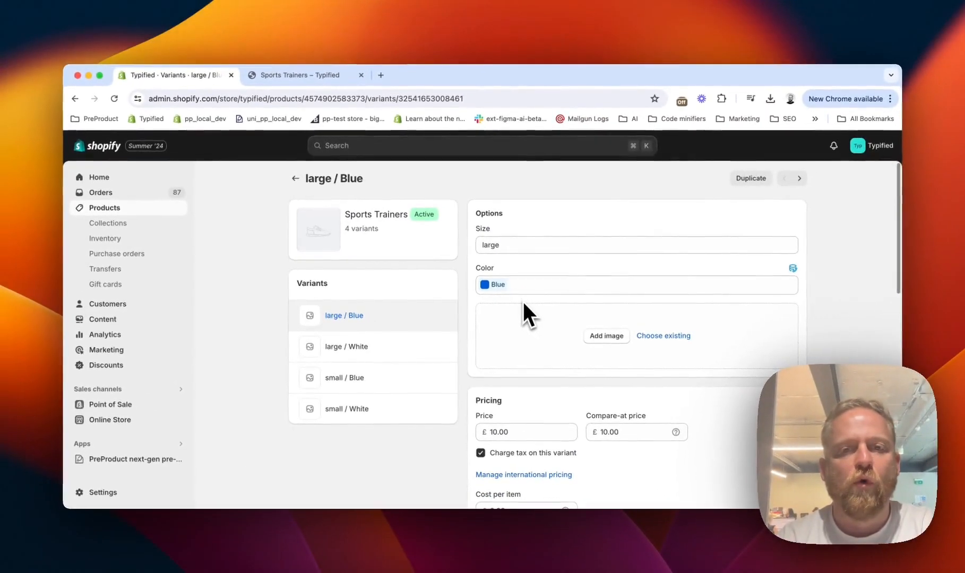
pyautogui.scroll(-2, 523, 301)
pyautogui.scroll(2, 523, 302)
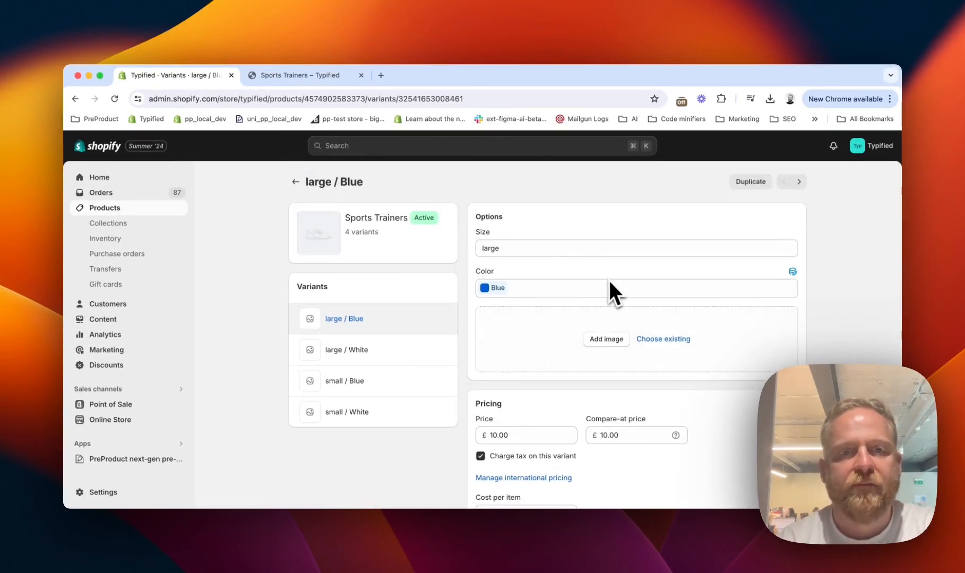
pyautogui.scroll(-5, 609, 280)
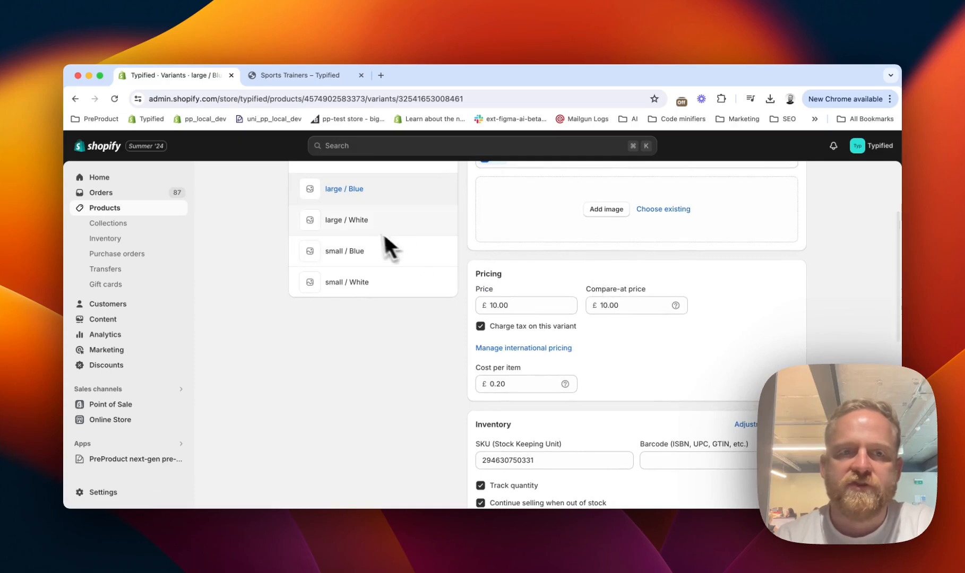
pyautogui.scroll(-1, 735, 306)
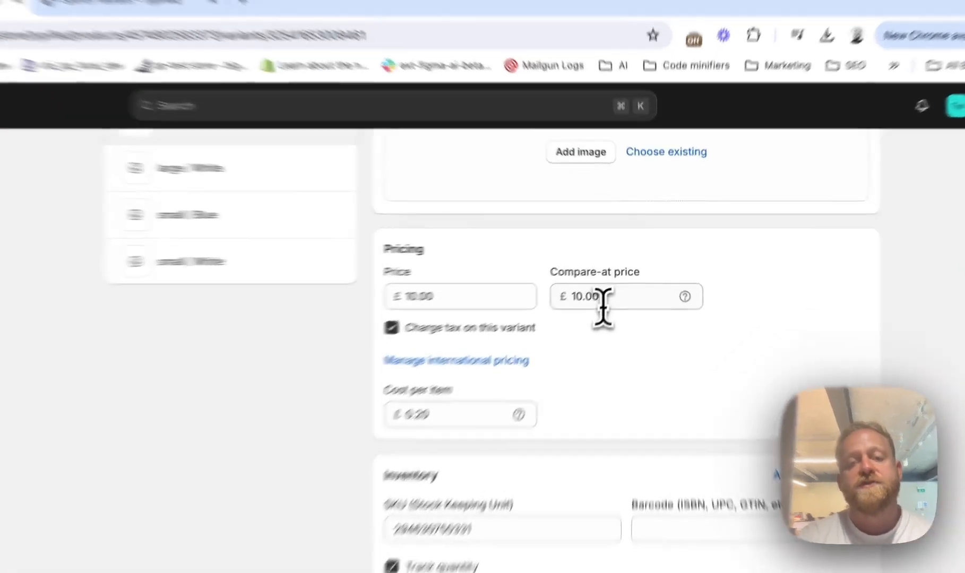
# - Check the variant's compare-at price against the price on the Sports Trainers storefront page, and return to the variant's pricing
pyautogui.doubleClick(615, 273)
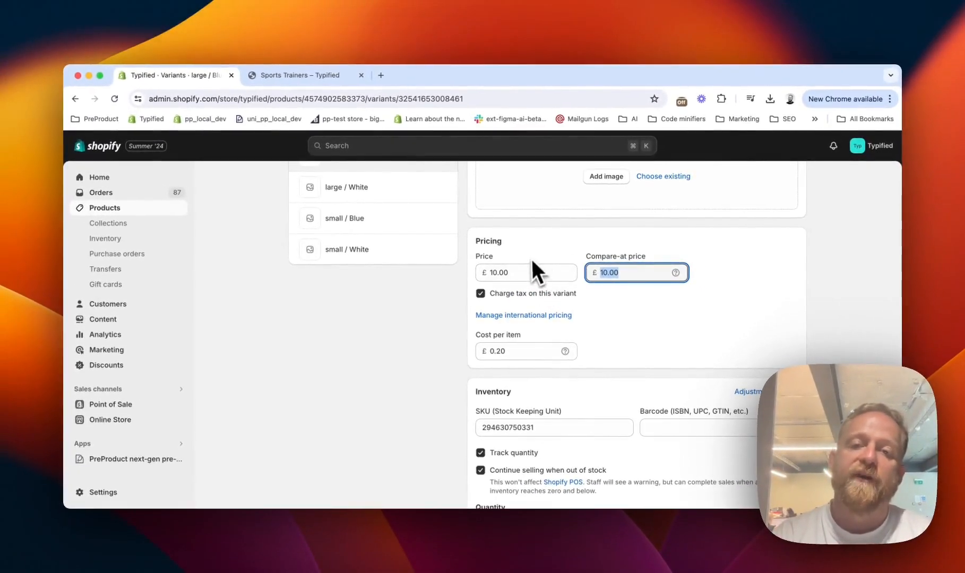
pyautogui.click(319, 77)
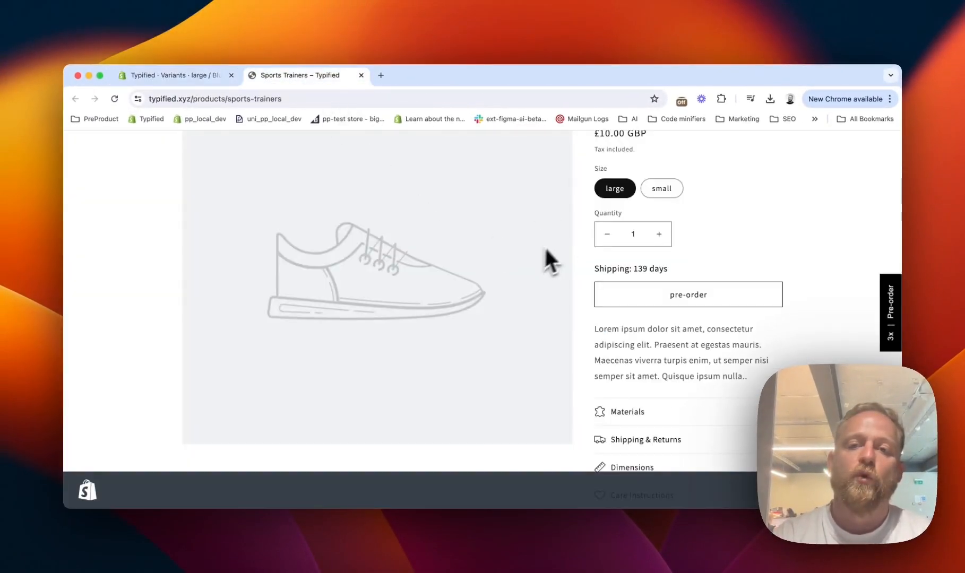
pyautogui.click(194, 81)
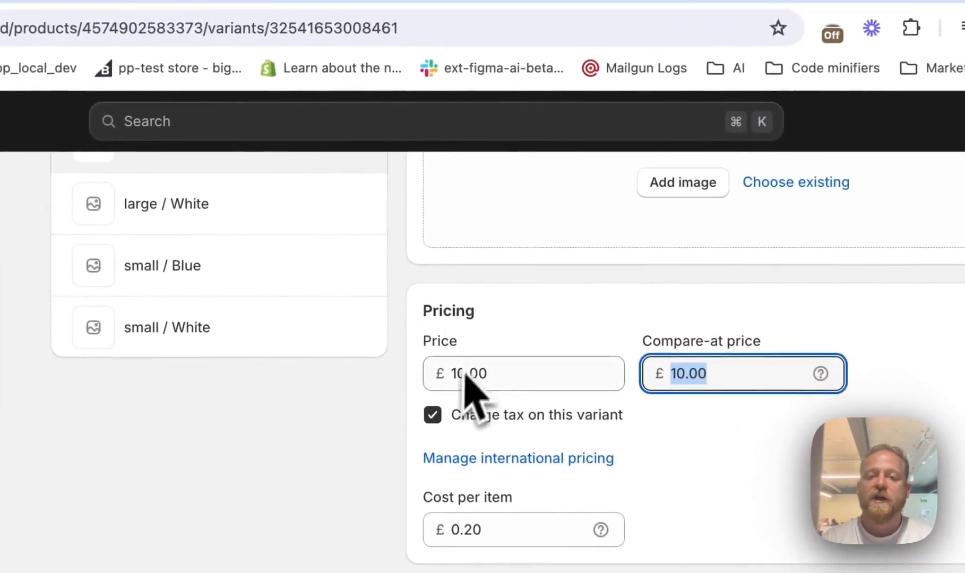
pyautogui.click(732, 425)
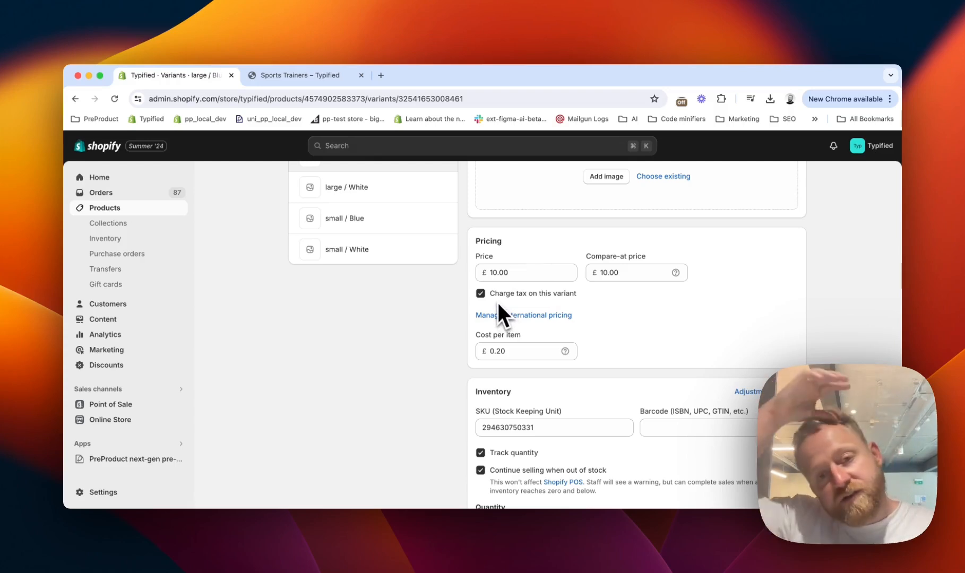
# - Review the large / Blue variant's tax setting, cost per item, SKU and inventory tracking settings
pyautogui.scroll(-1, 497, 304)
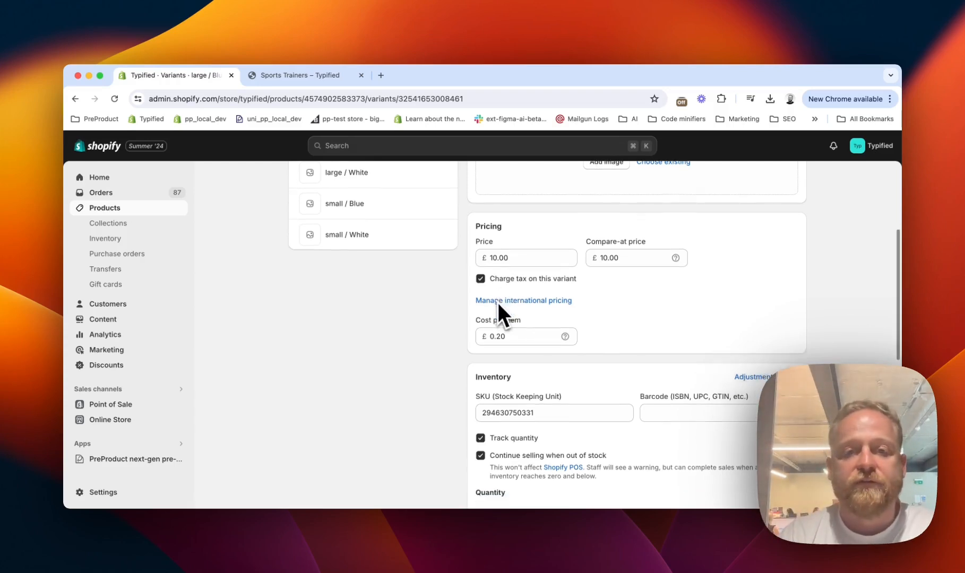
pyautogui.scroll(1, 498, 305)
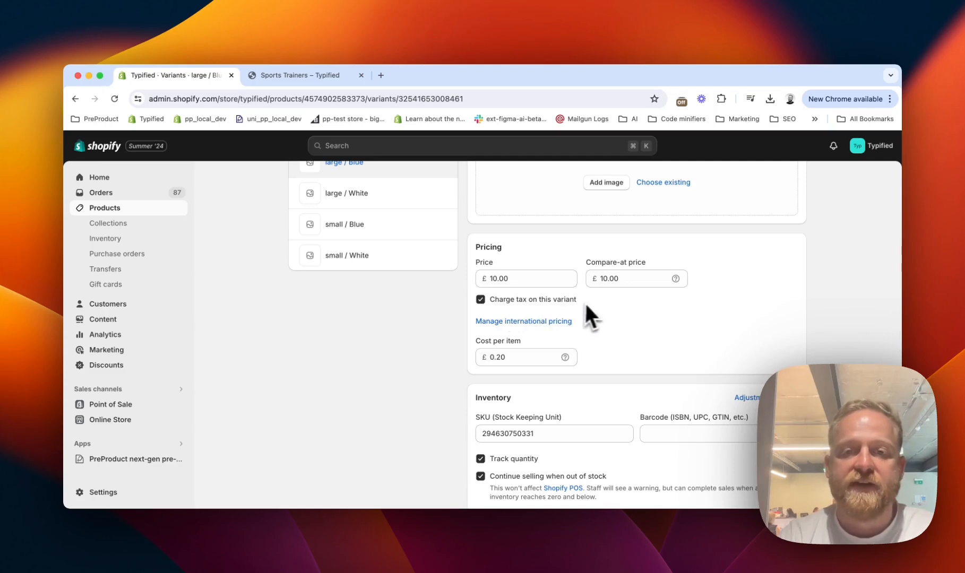
pyautogui.scroll(-2, 589, 308)
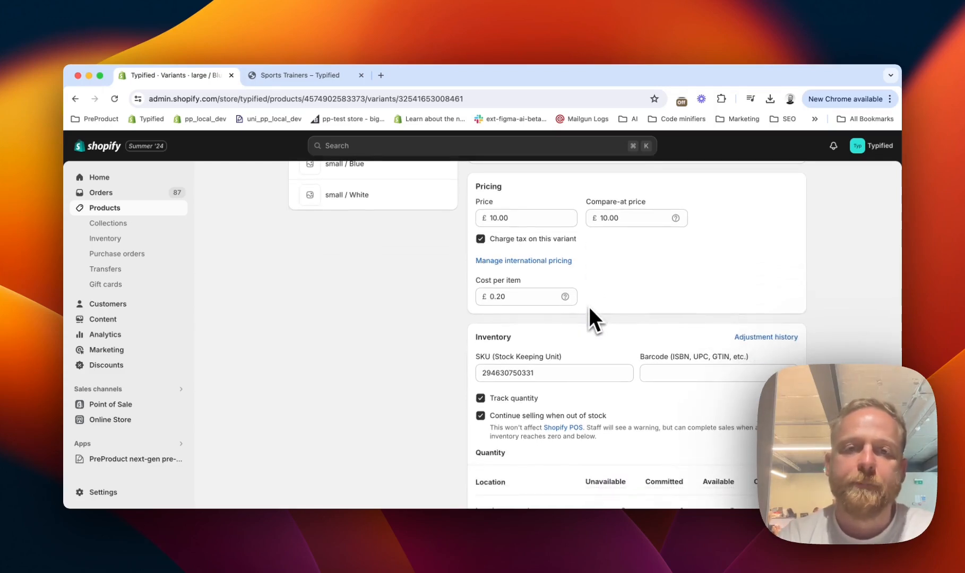
pyautogui.scroll(-1, 588, 305)
pyautogui.scroll(2, 519, 293)
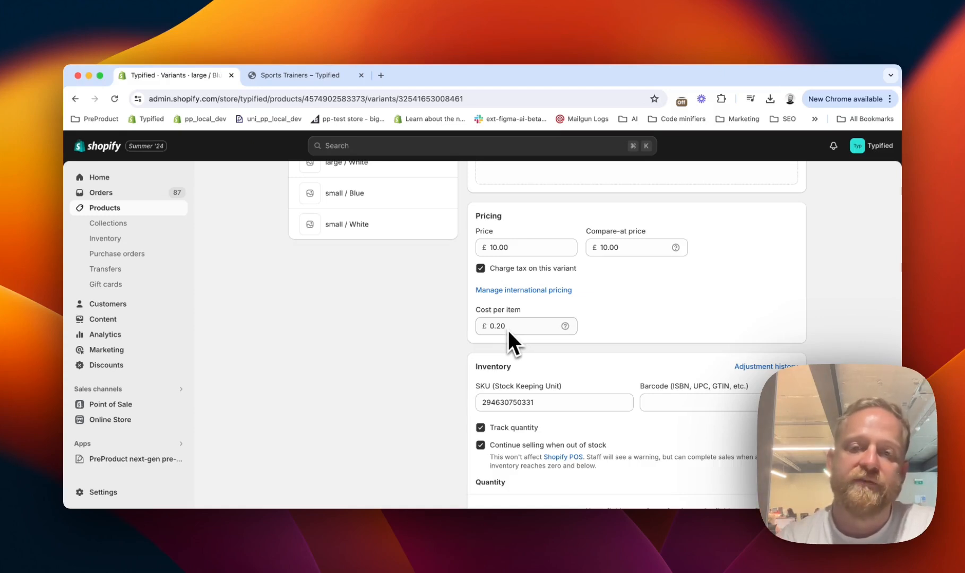
pyautogui.scroll(-3, 509, 331)
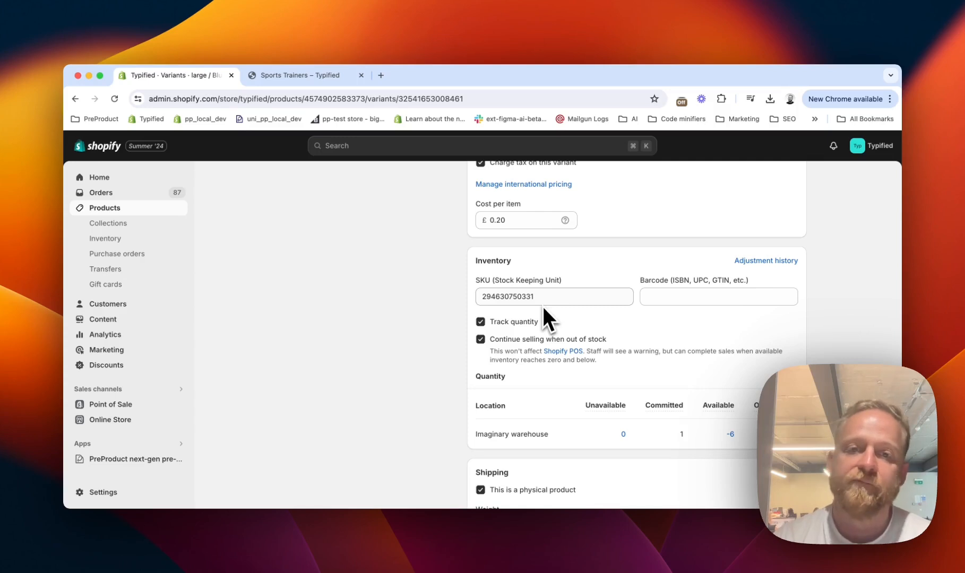
# - Switch quantity tracking and the physical product setting off and back on for the large / Blue variant
pyautogui.scroll(2, 552, 301)
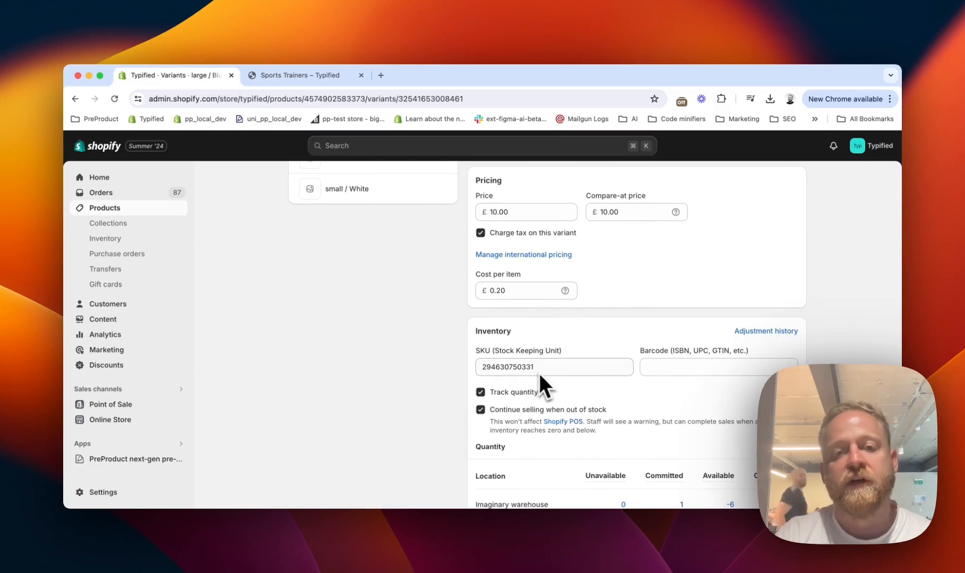
pyautogui.scroll(-2, 552, 365)
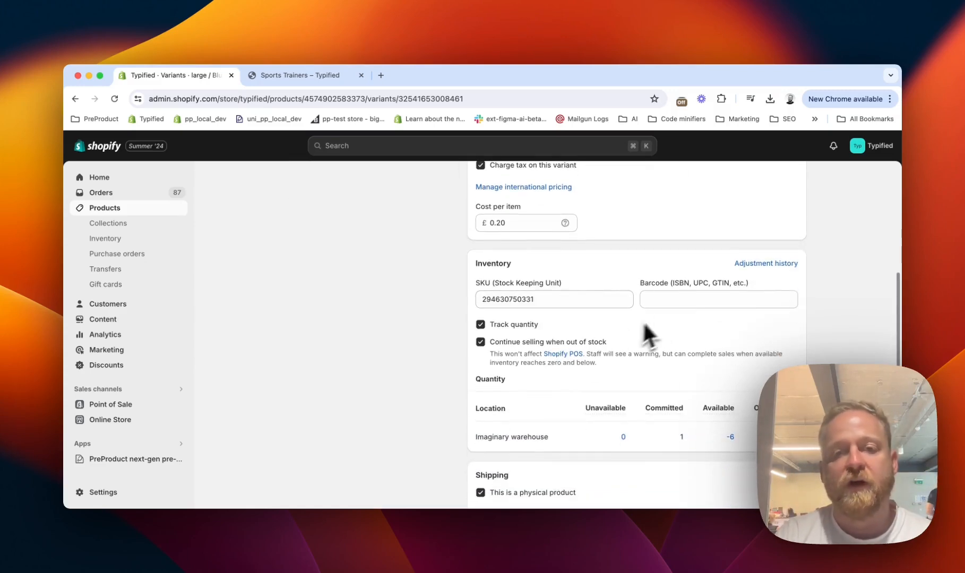
pyautogui.scroll(-1, 663, 313)
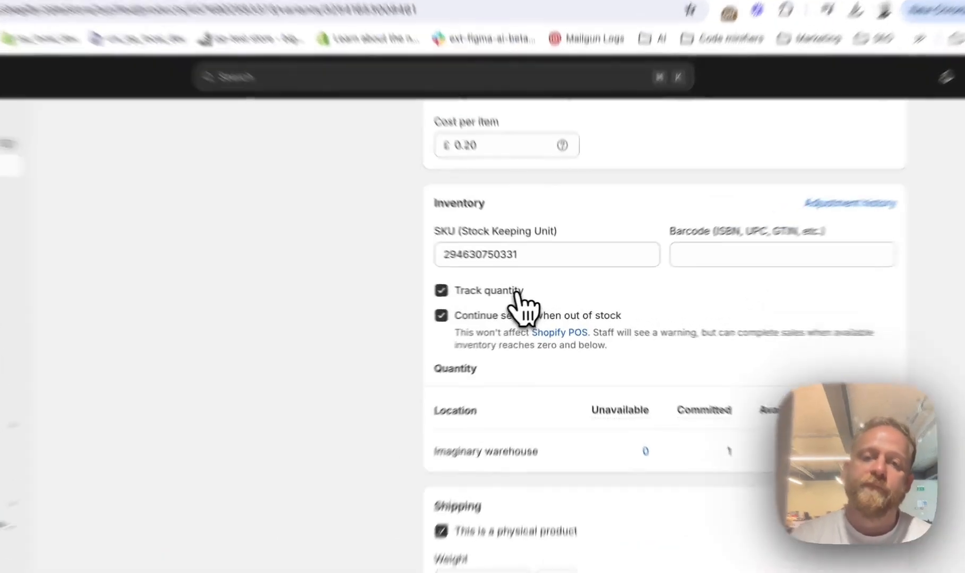
pyautogui.click(532, 297)
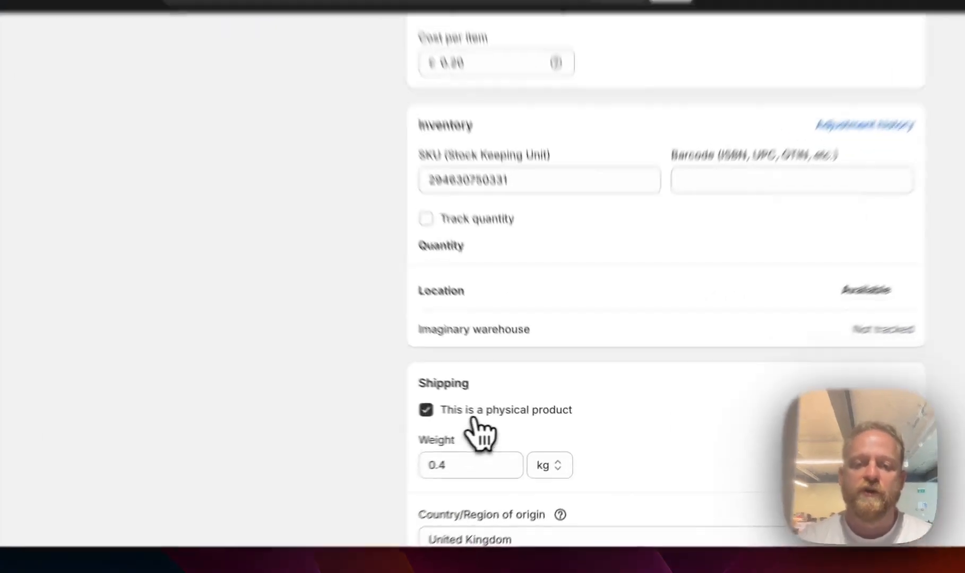
pyautogui.click(511, 421)
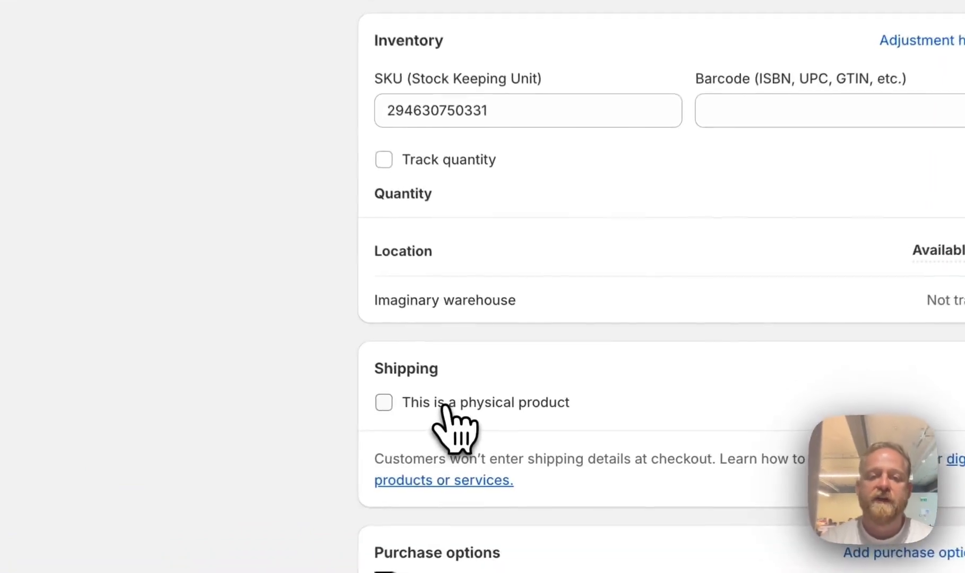
pyautogui.click(445, 407)
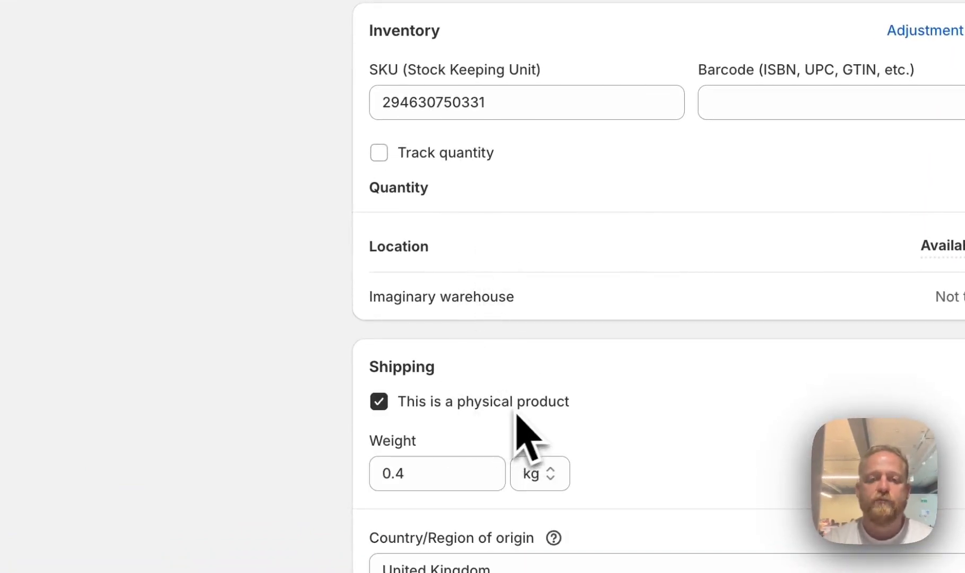
pyautogui.click(448, 155)
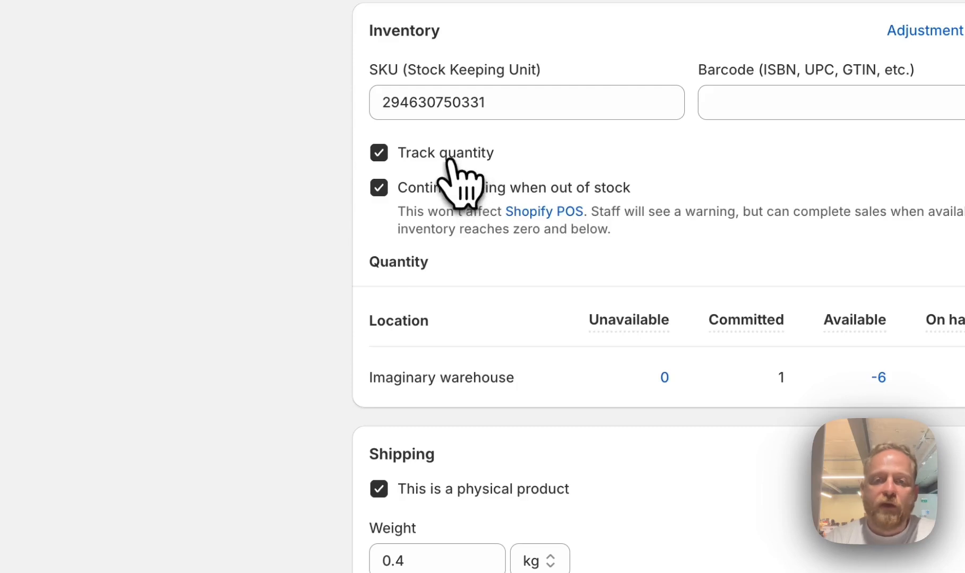
# - Toggle the variant's option to continue selling when out of stock off and on, leaving it enabled
pyautogui.click(434, 194)
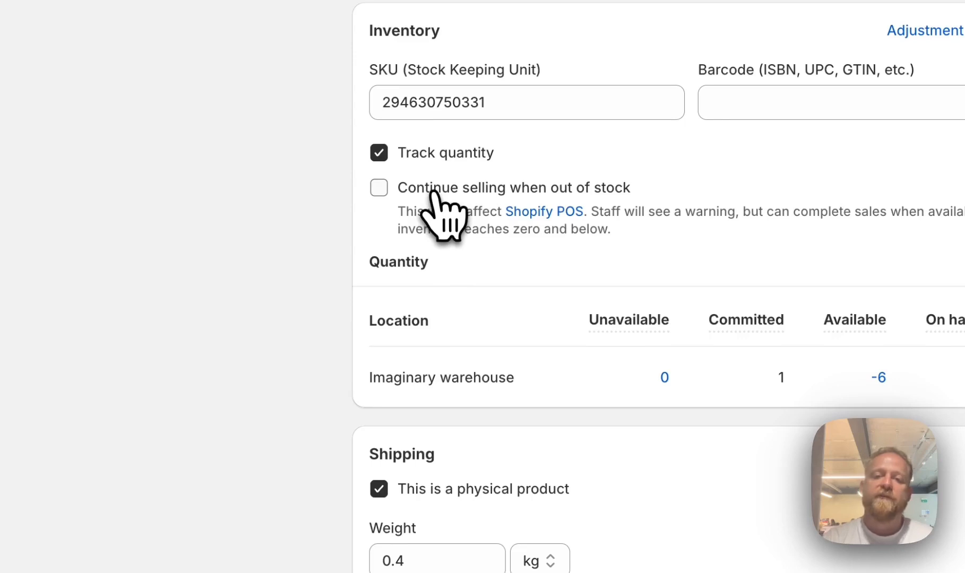
pyautogui.click(433, 193)
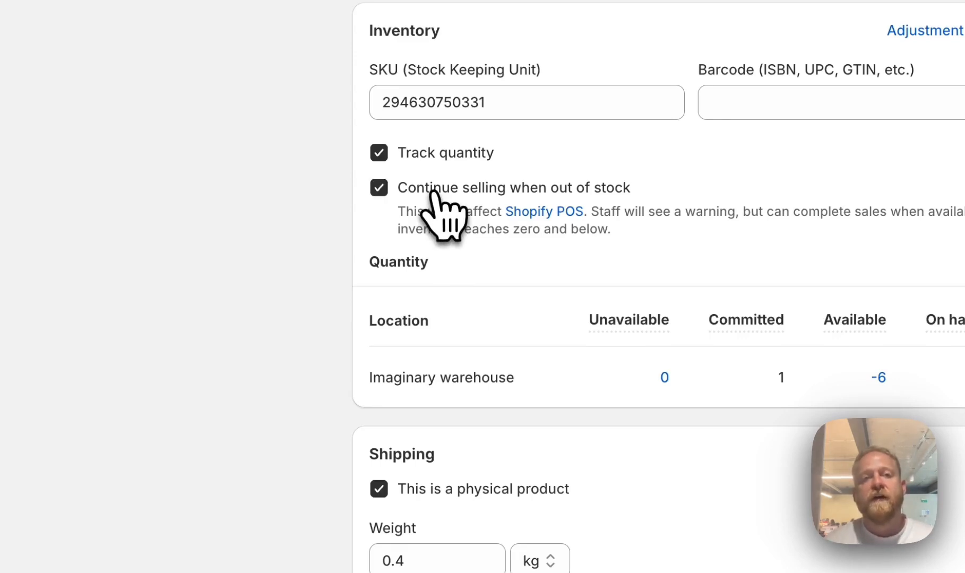
pyautogui.click(433, 193)
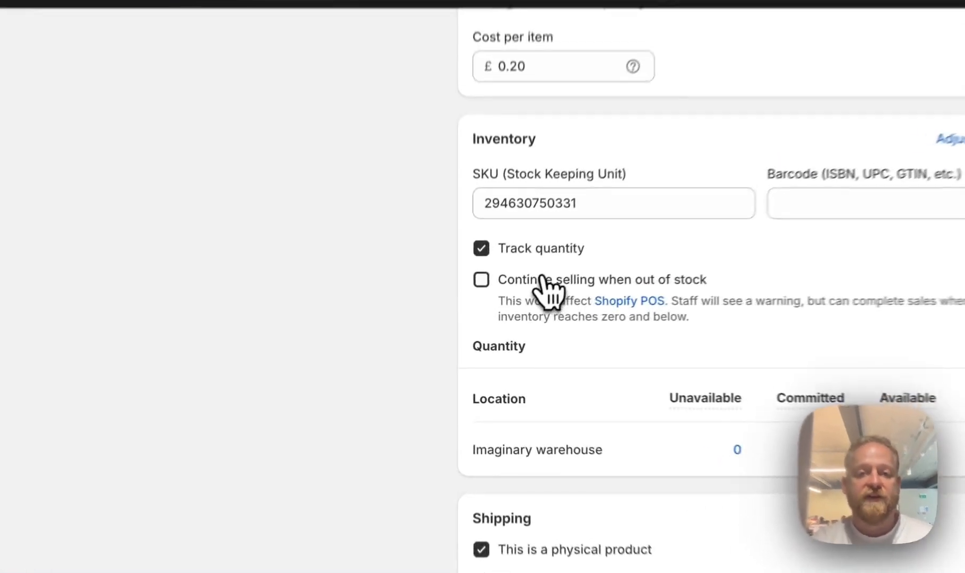
pyautogui.click(509, 312)
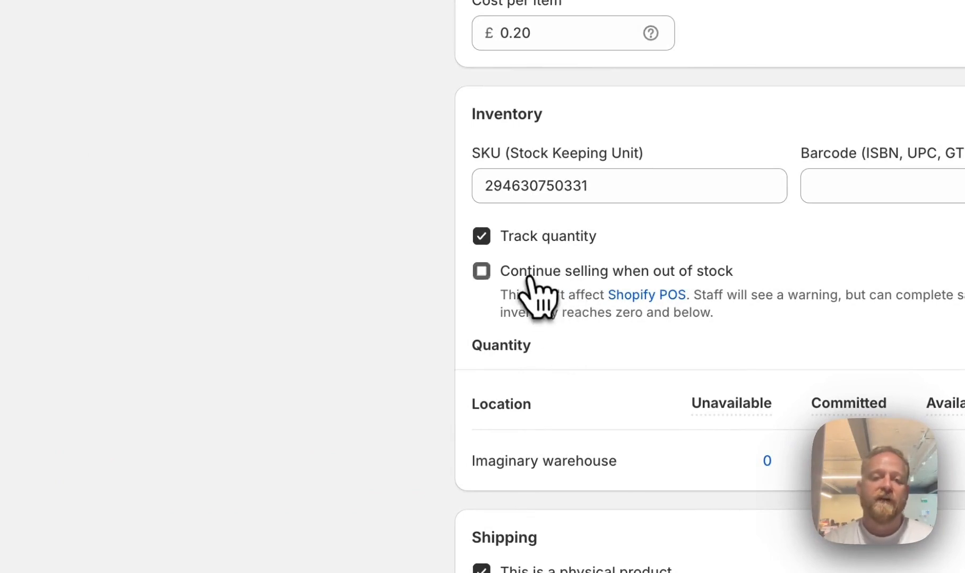
pyautogui.doubleClick(529, 272)
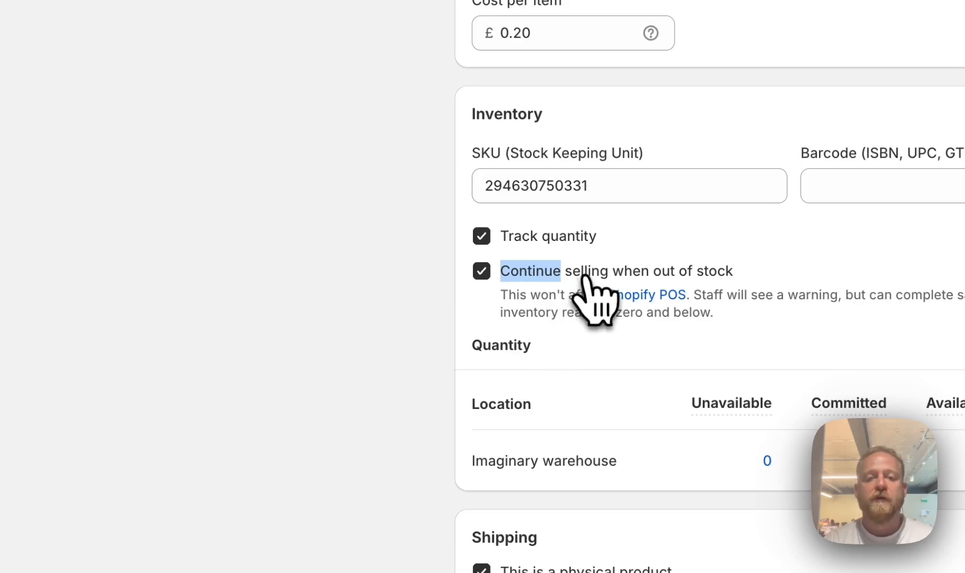
pyautogui.click(444, 290)
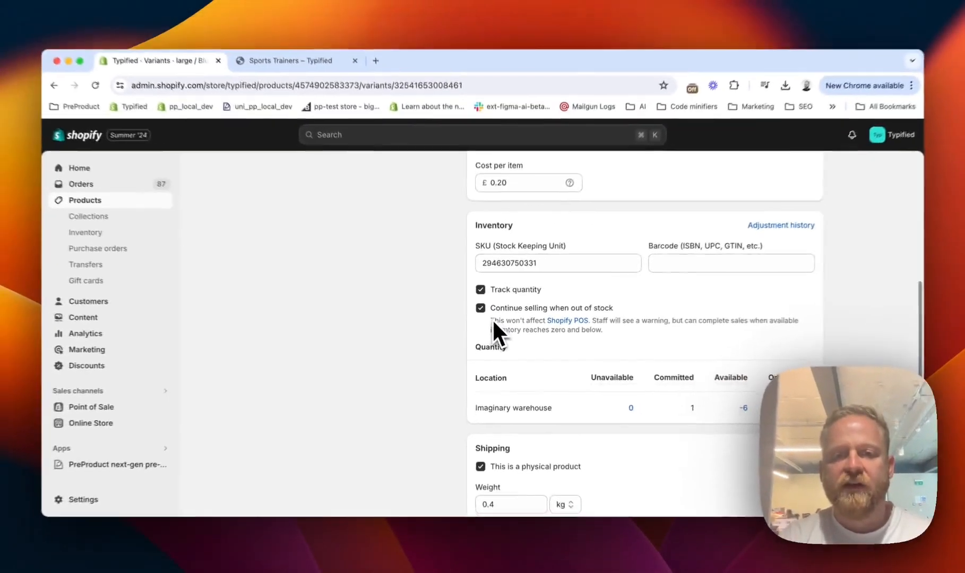
# - Open the store settings, check the stock locations, and return to the large / Blue variant
pyautogui.scroll(-2, 507, 290)
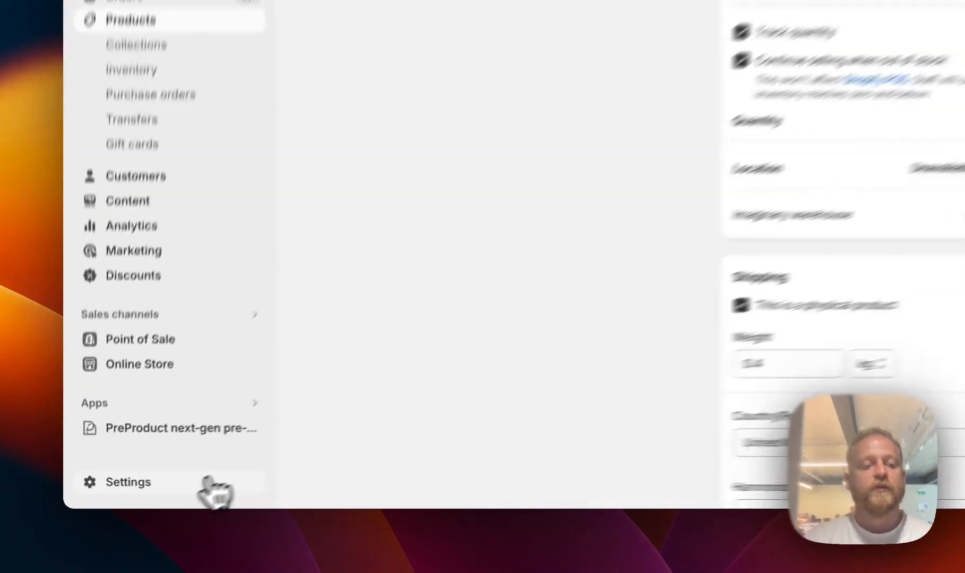
pyautogui.click(150, 495)
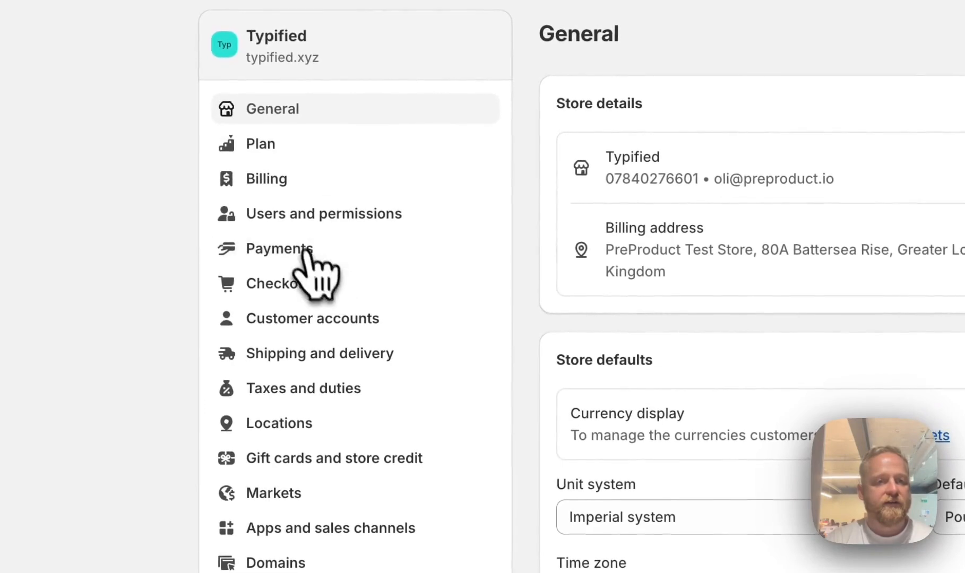
pyautogui.scroll(-3, 340, 270)
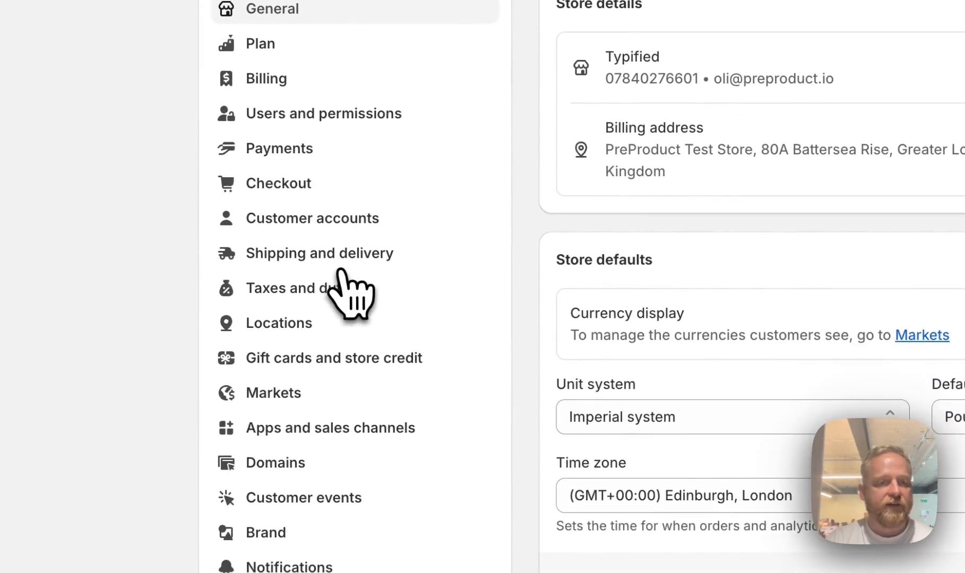
pyautogui.click(366, 255)
pyautogui.click(305, 323)
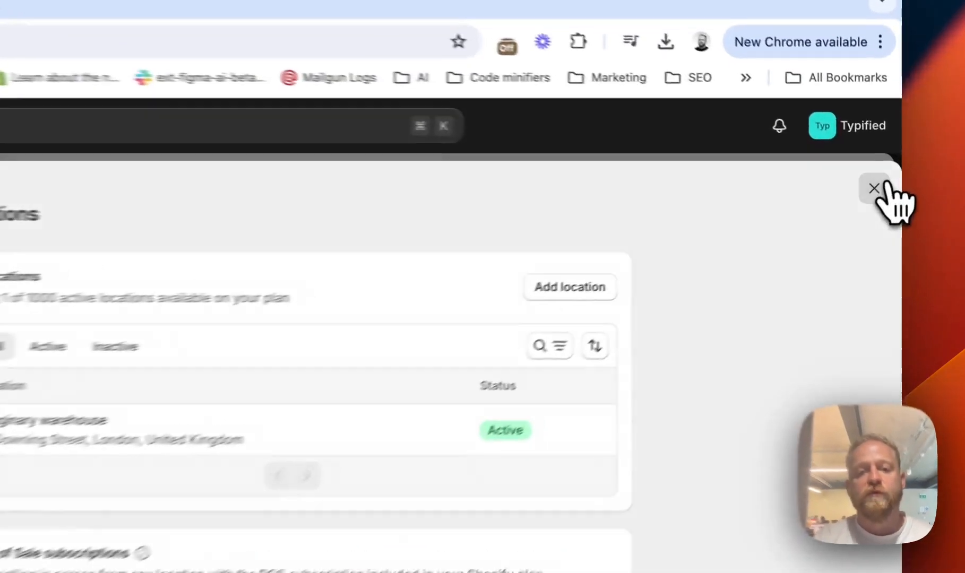
pyautogui.click(891, 180)
# - Review the variant's stock quantities and shipping weight, and check which weight units are available
pyautogui.scroll(-5, 695, 295)
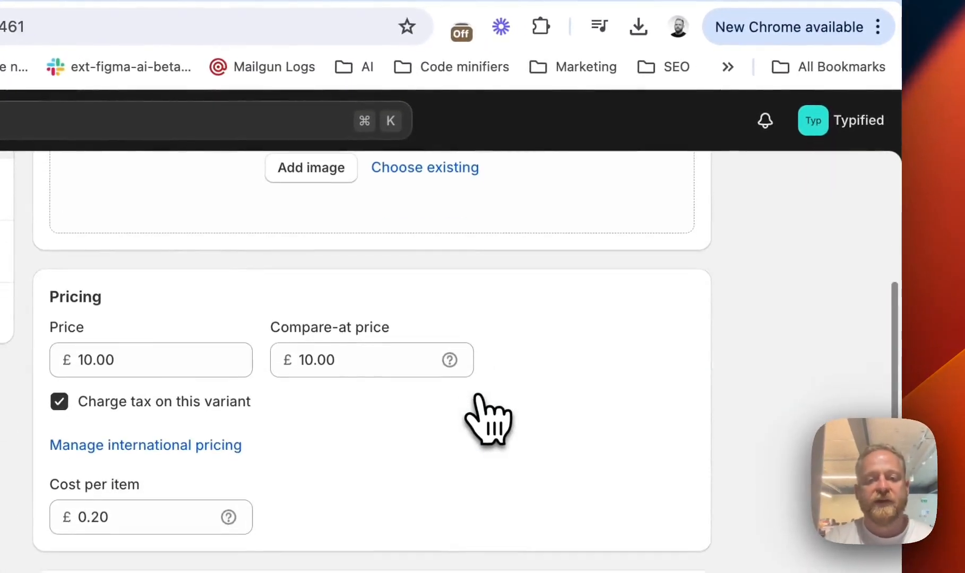
pyautogui.scroll(-10, 488, 419)
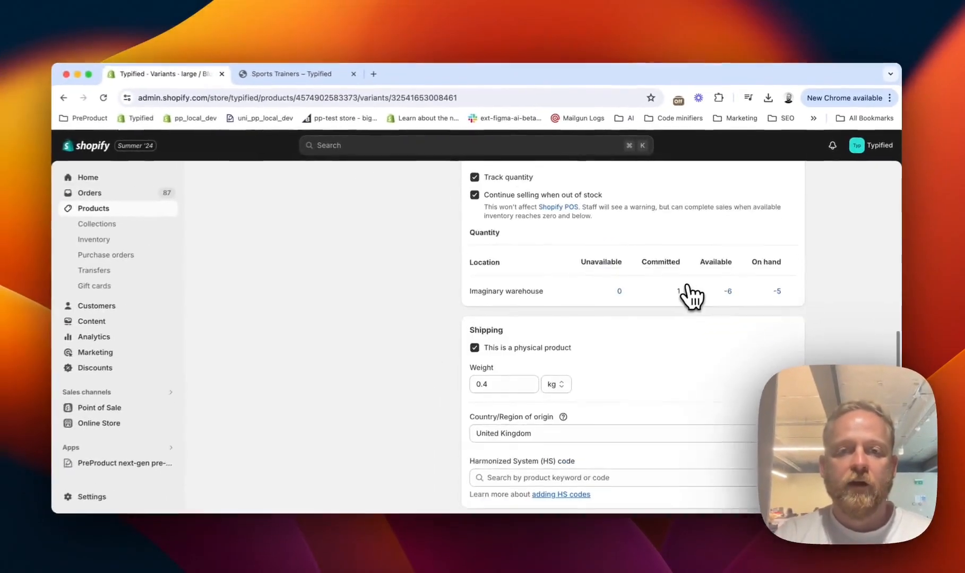
pyautogui.scroll(-3, 692, 296)
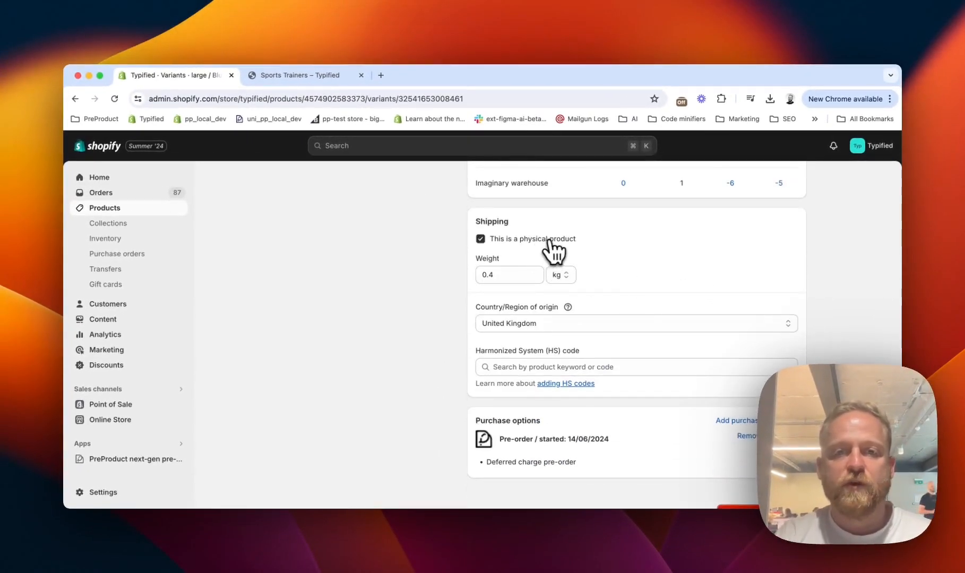
pyautogui.doubleClick(499, 273)
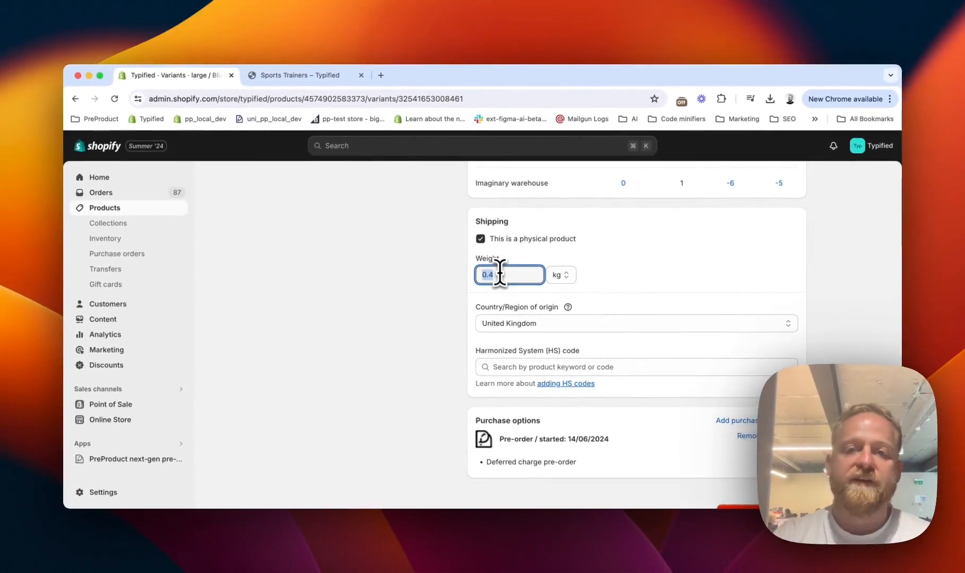
pyautogui.click(560, 276)
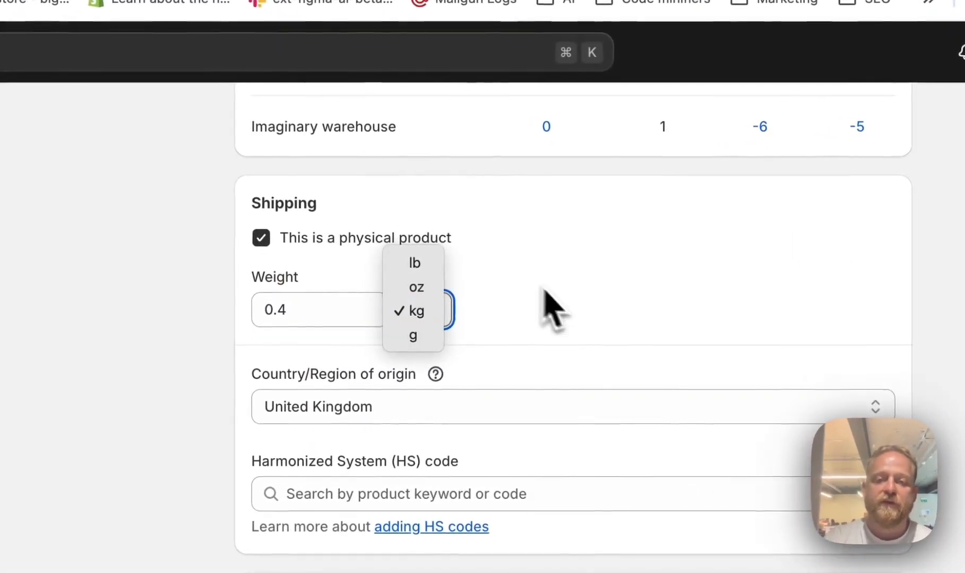
pyautogui.click(562, 313)
pyautogui.click(560, 312)
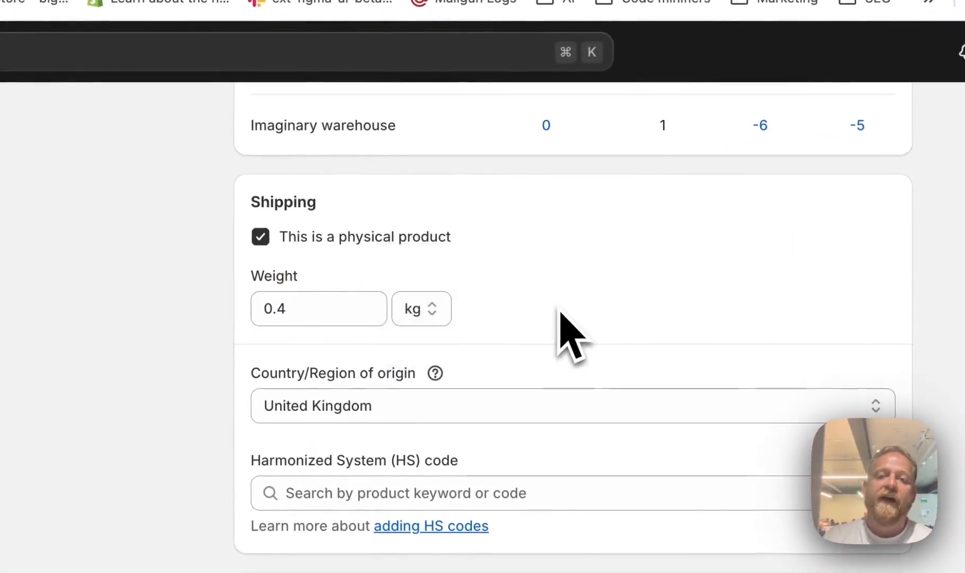
# - Check the country/region of origin choices in the variant's shipping details, keeping United Kingdom
pyautogui.scroll(2, 560, 312)
pyautogui.scroll(-1, 560, 312)
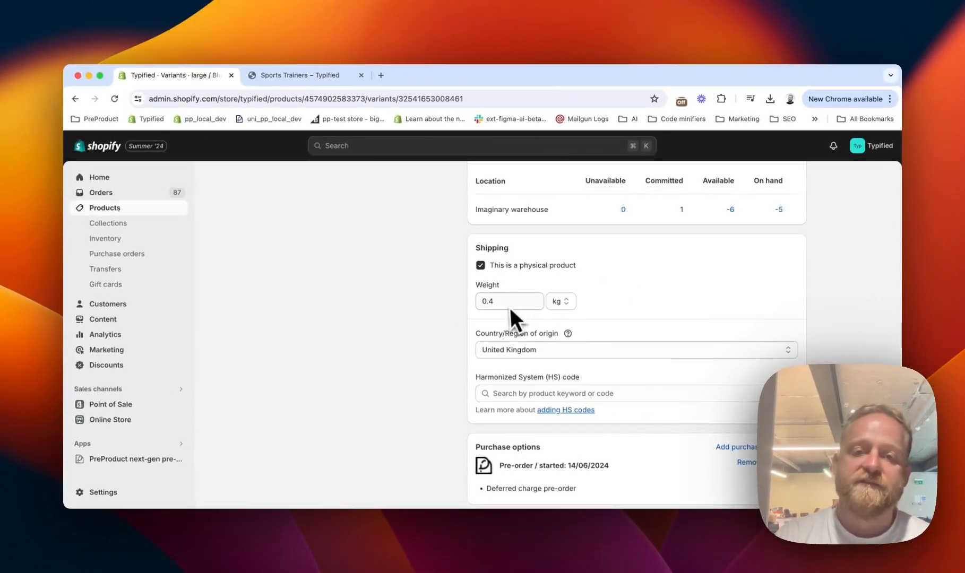
pyautogui.scroll(-2, 529, 305)
pyautogui.click(529, 303)
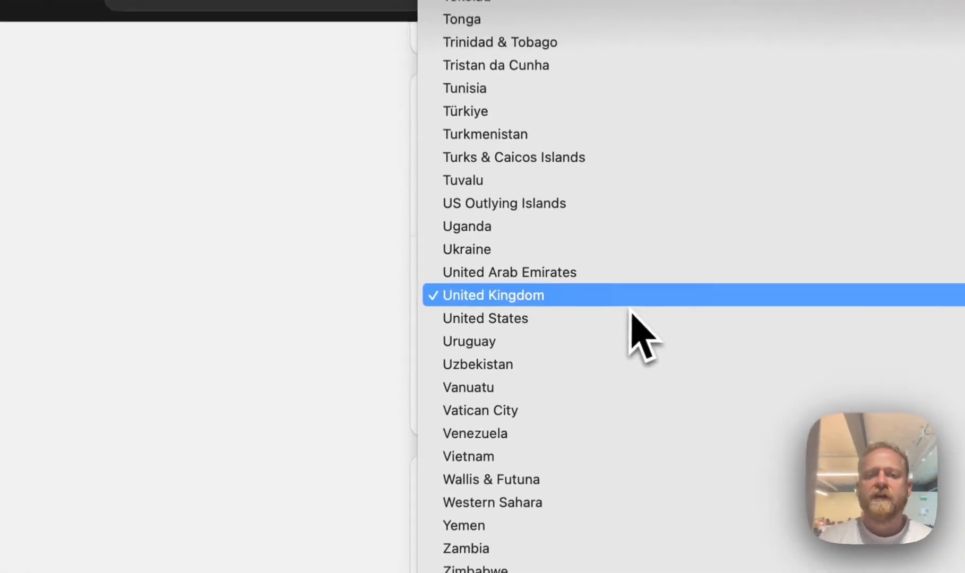
pyautogui.click(316, 301)
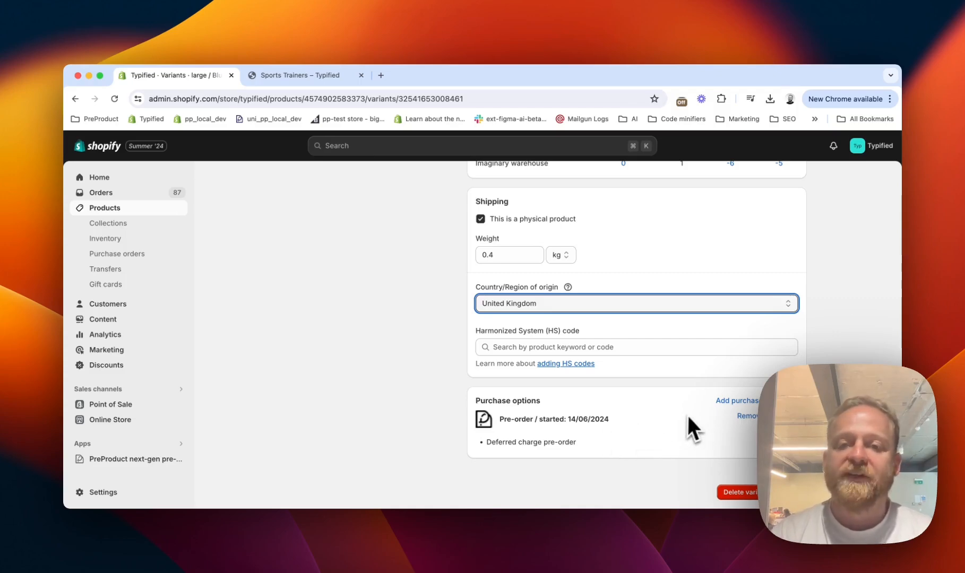
# - Return to the Sports Trainers product and review its purchase options, category metafields, product metafields and search engine listing
pyautogui.scroll(15, 688, 417)
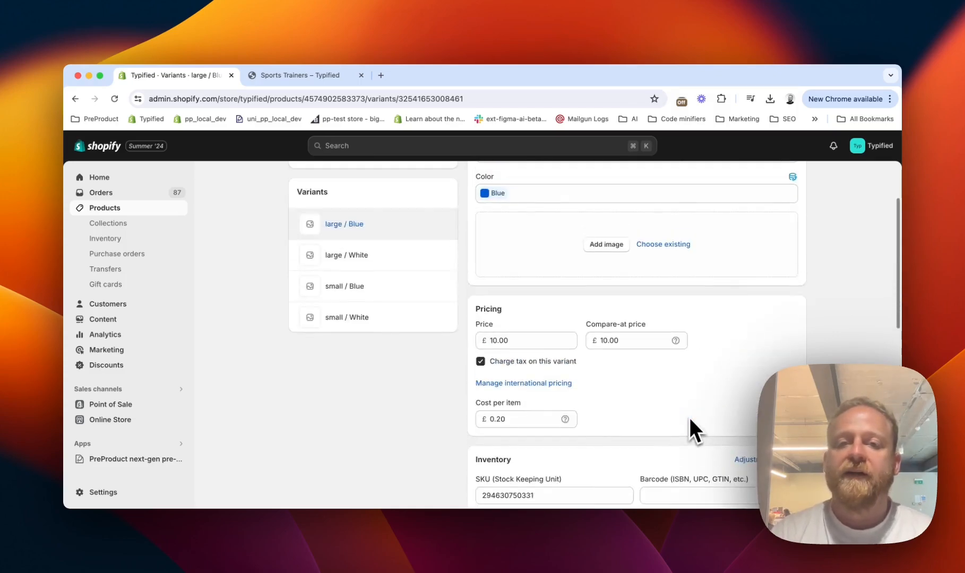
pyautogui.scroll(2, 690, 417)
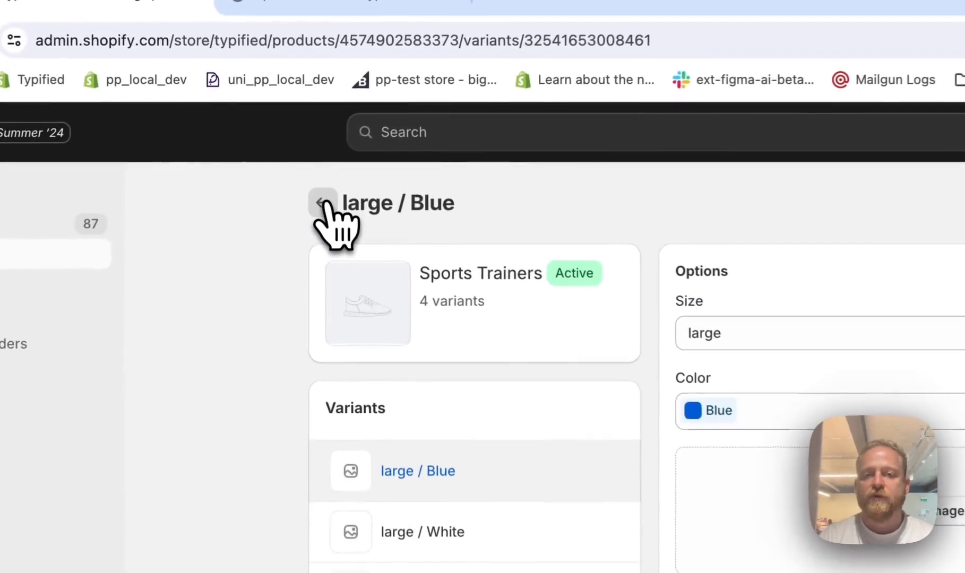
pyautogui.click(321, 203)
pyautogui.scroll(-10, 610, 362)
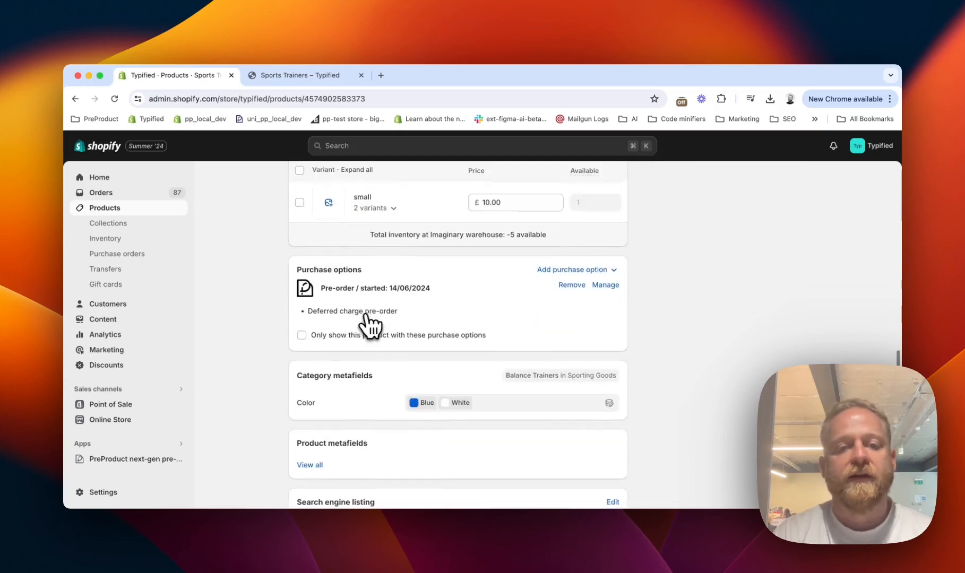
pyautogui.scroll(-3, 361, 317)
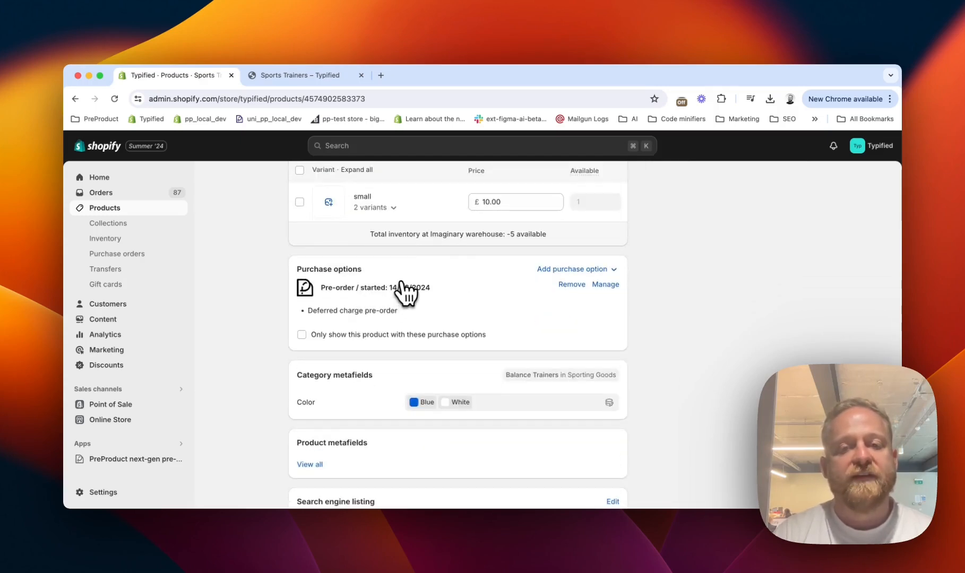
pyautogui.scroll(-2, 402, 292)
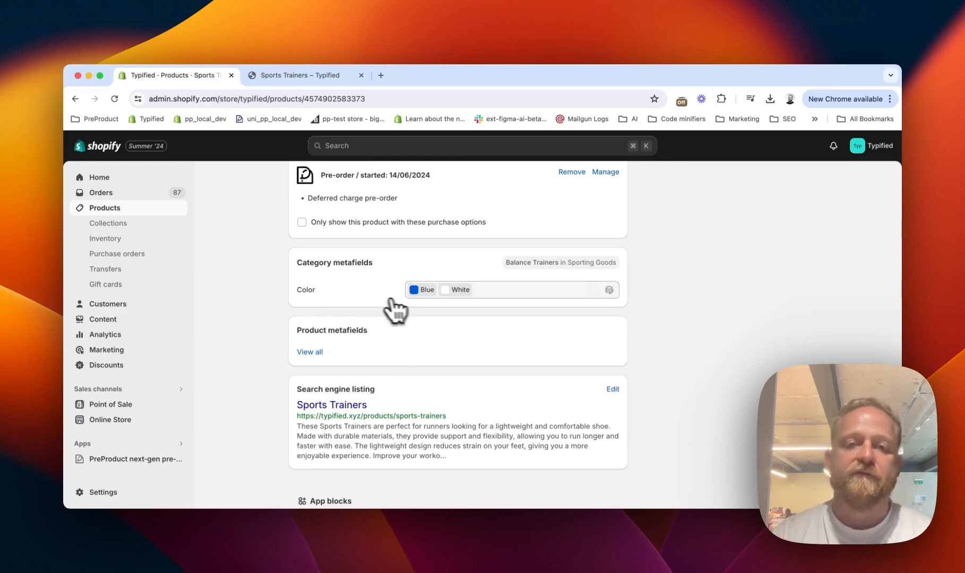
pyautogui.scroll(-2, 373, 308)
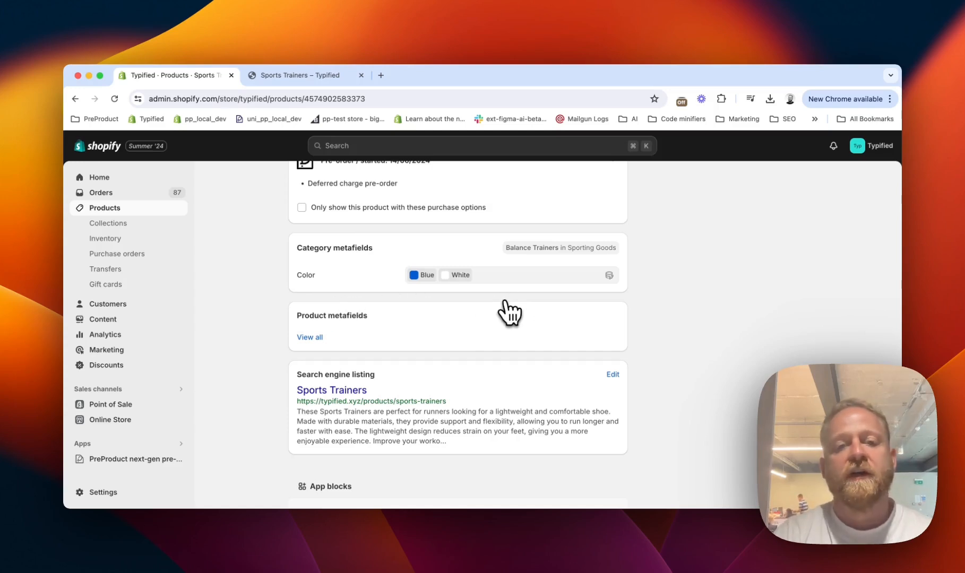
# - Look back over the product's category, organization and variant options, and compare them with the category metafields
pyautogui.scroll(10, 508, 313)
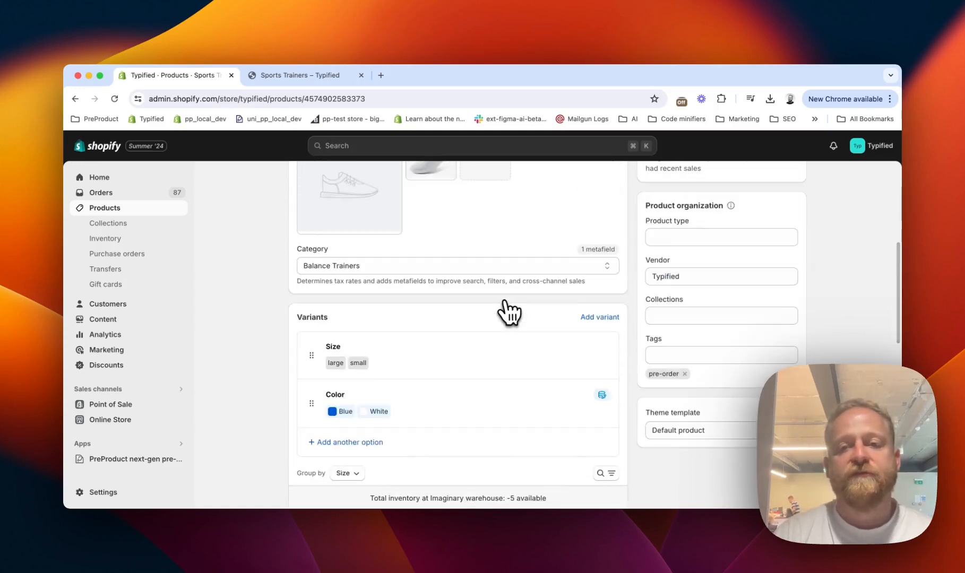
pyautogui.scroll(2, 508, 313)
pyautogui.scroll(-7, 509, 313)
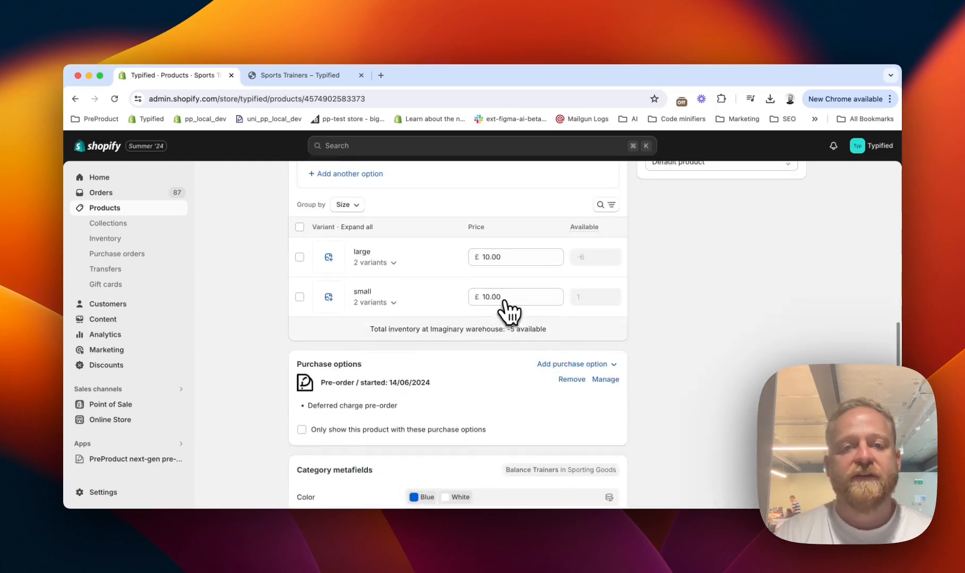
pyautogui.scroll(-5, 508, 312)
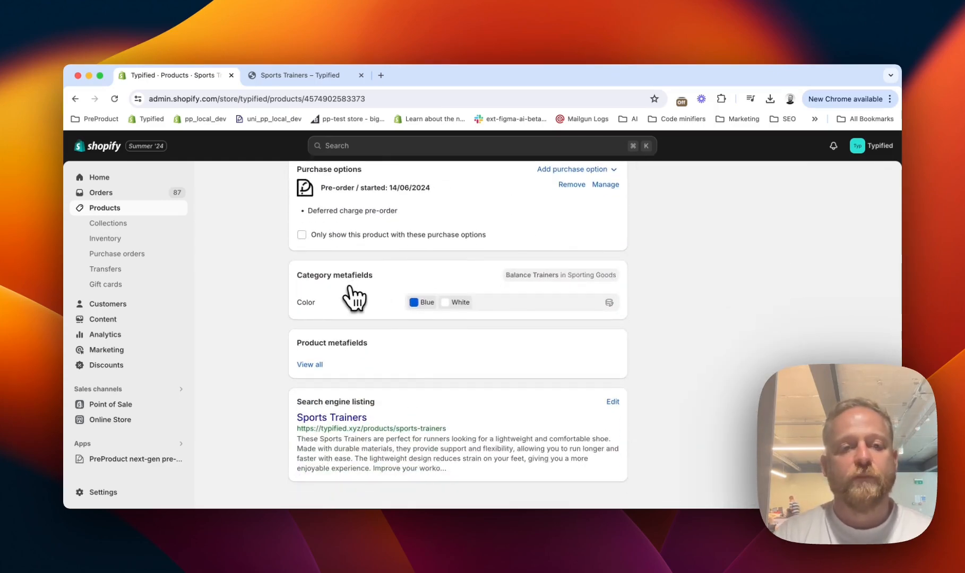
# - Check which app blocks can be added to the Sports Trainers product page
pyautogui.scroll(-2, 354, 299)
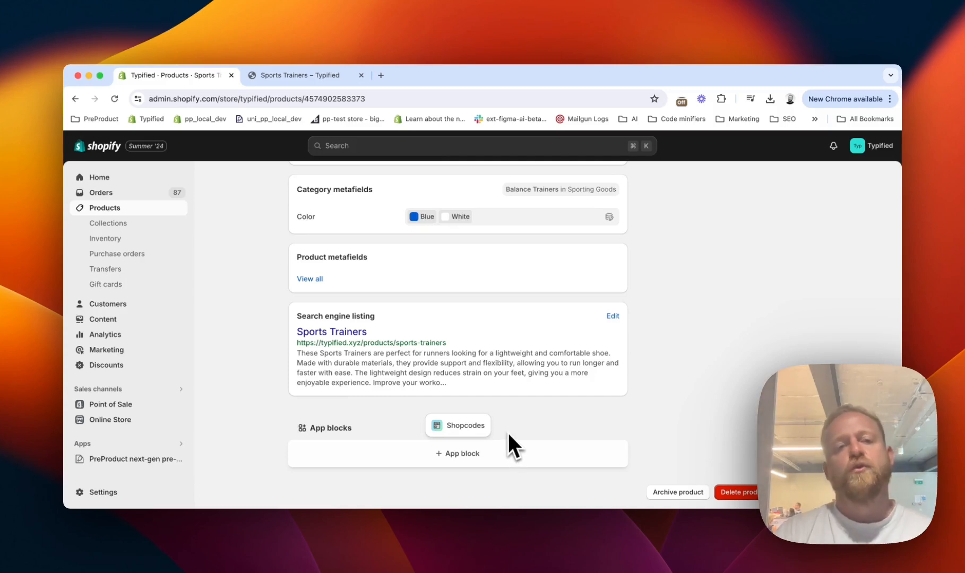
pyautogui.click(522, 426)
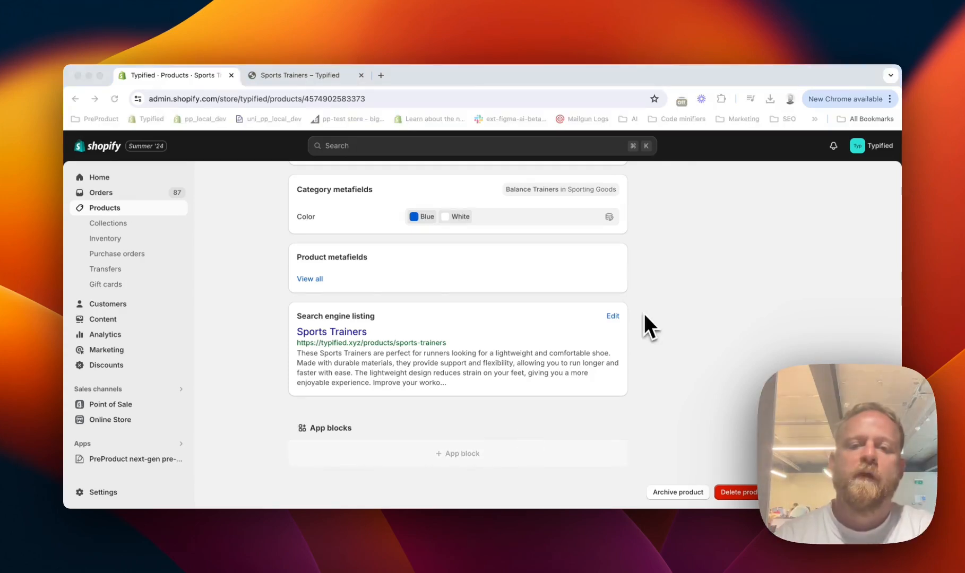
# - Check the product's status choices, keeping Active, and compare them with the Sports Trainers page on the storefront
pyautogui.scroll(15, 643, 312)
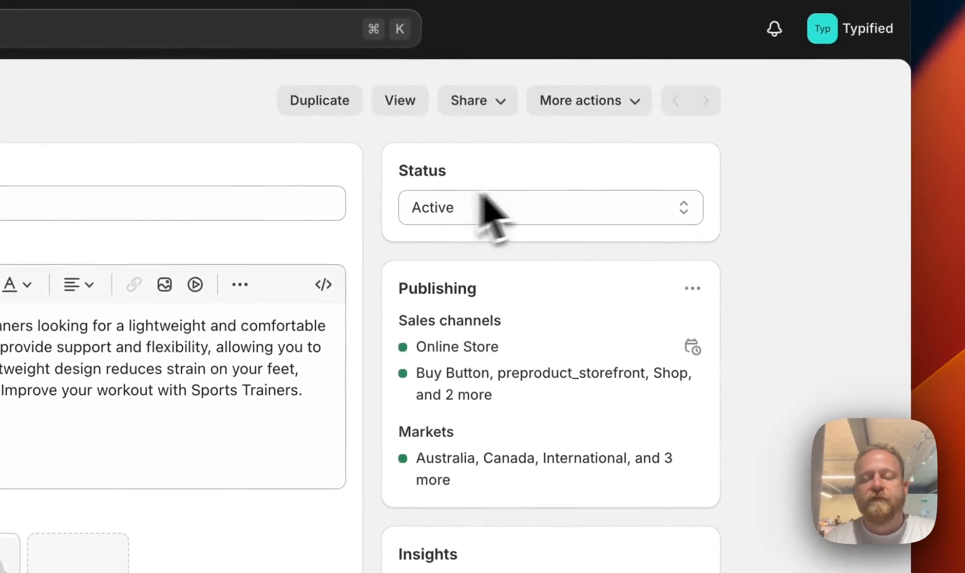
pyautogui.click(485, 213)
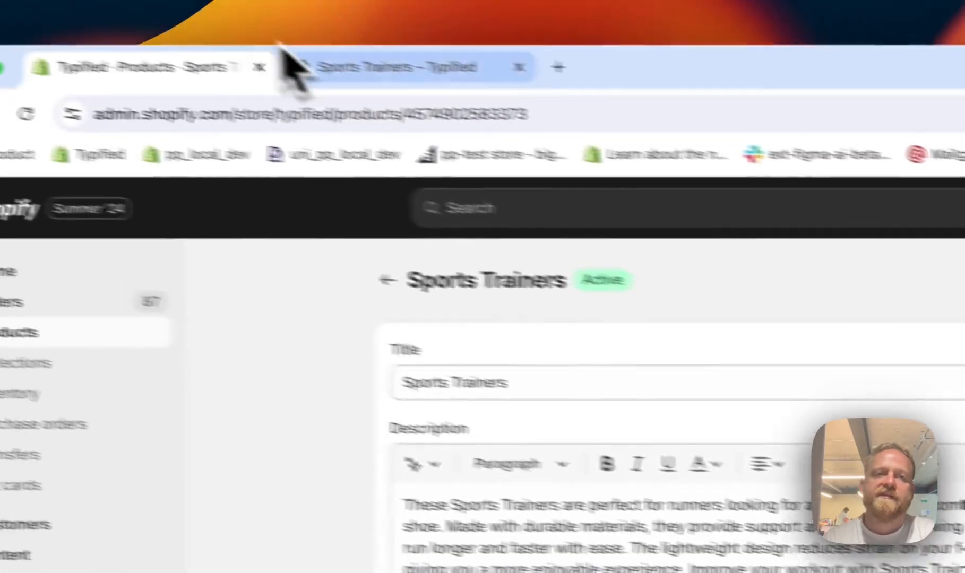
pyautogui.click(335, 68)
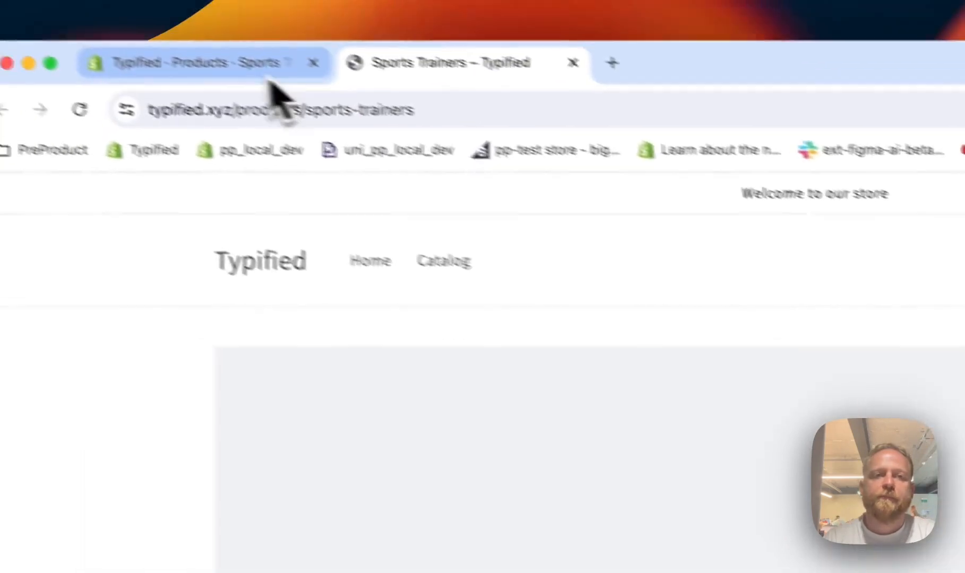
pyautogui.click(127, 41)
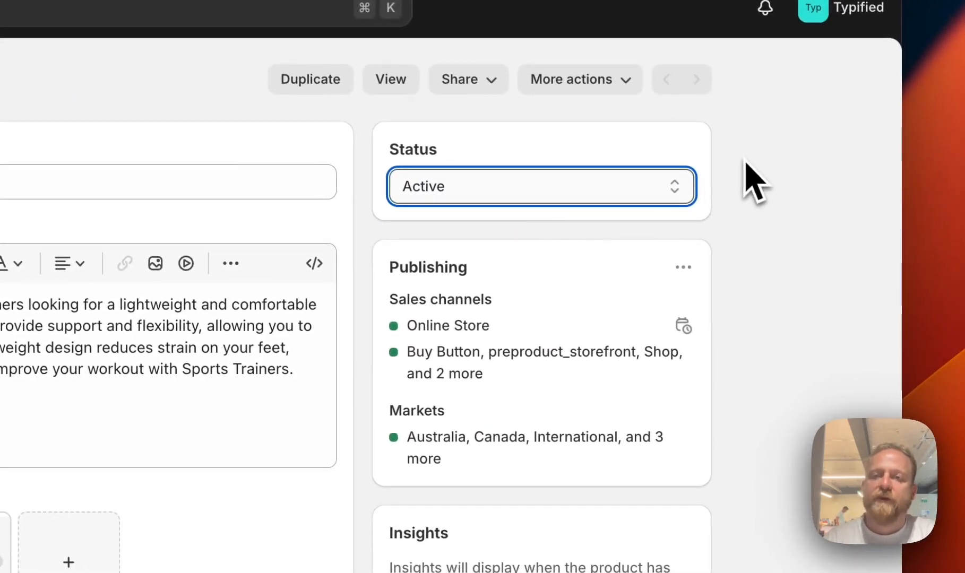
pyautogui.click(725, 162)
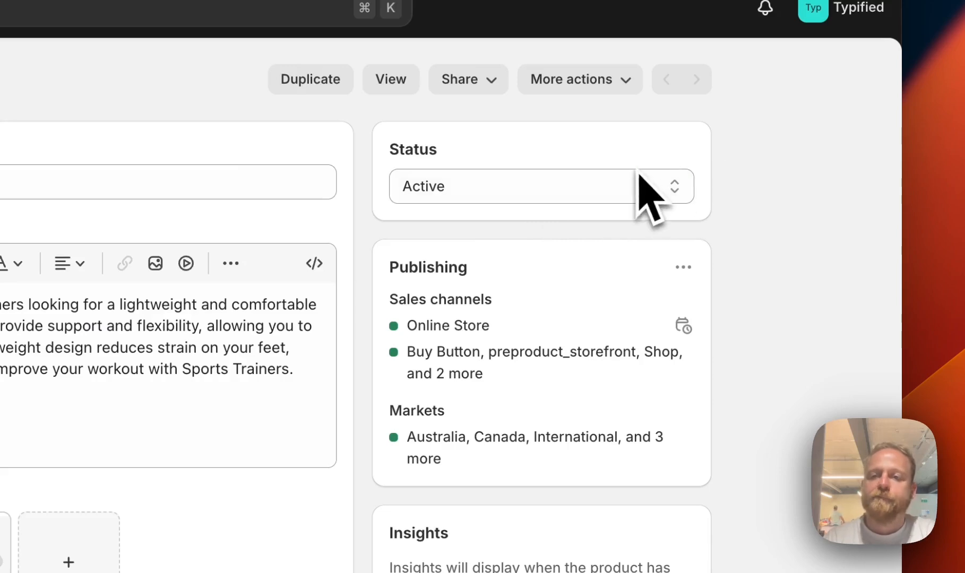
# - Review the product's publishing details and the sales channels it is available on, leaving the channel selection as it is
pyautogui.scroll(-3, 698, 260)
pyautogui.scroll(2, 700, 262)
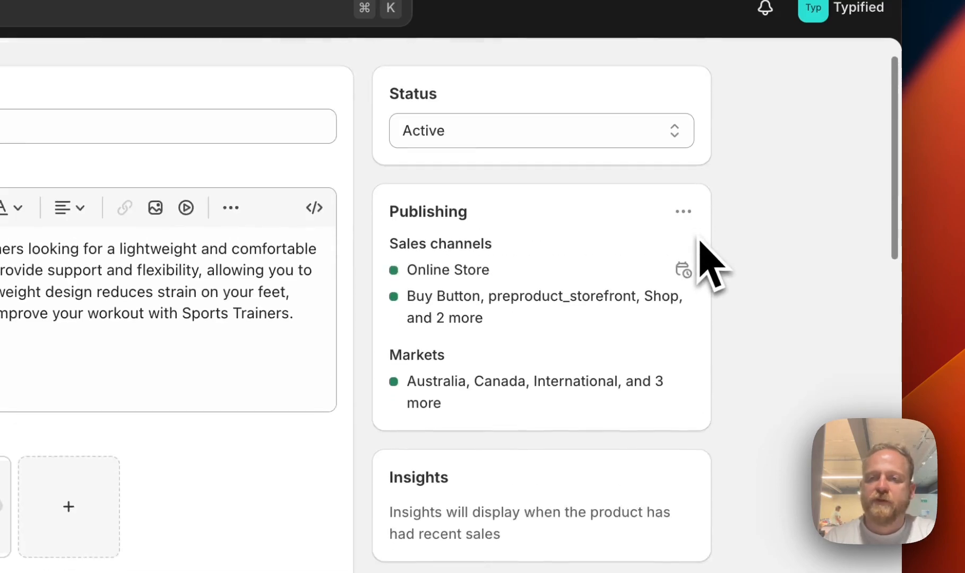
pyautogui.scroll(-1, 699, 239)
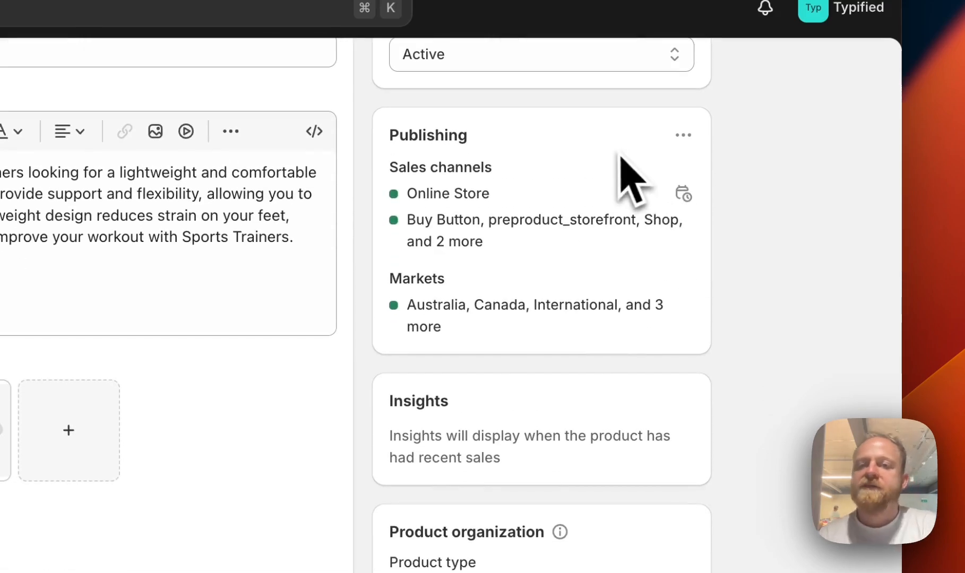
pyautogui.click(685, 137)
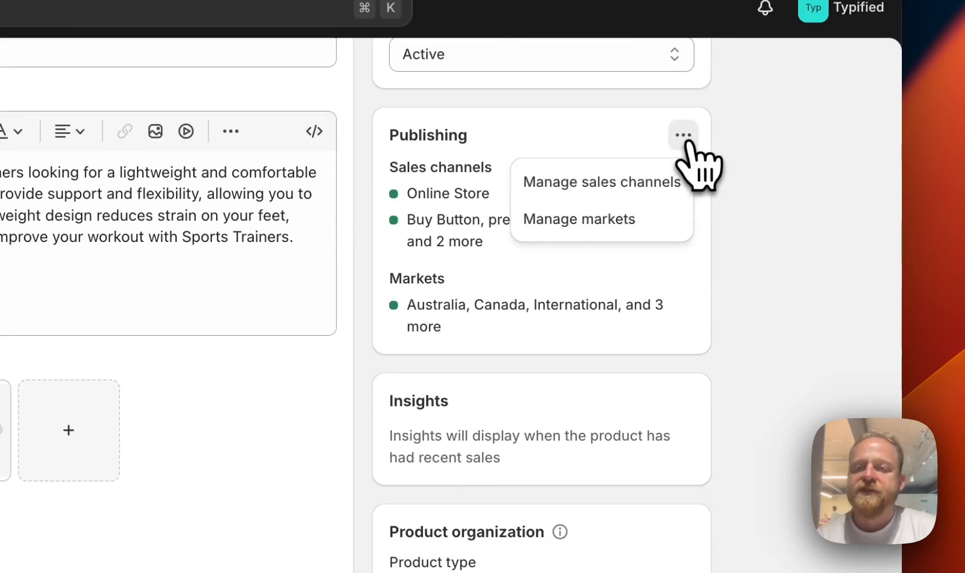
pyautogui.click(644, 182)
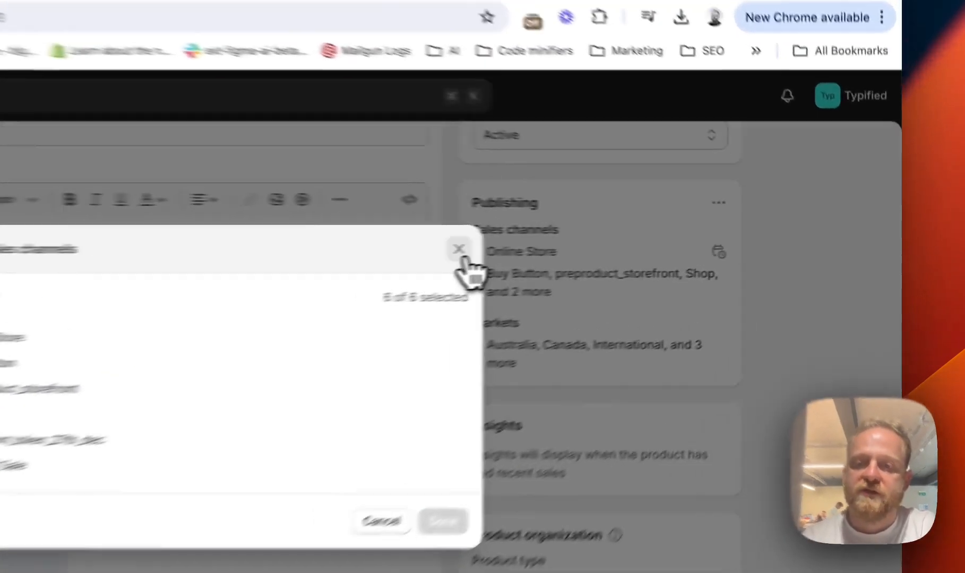
pyautogui.click(638, 238)
# - Review the insights and product organization details, checking the choices offered for product type, vendor and collections
pyautogui.scroll(-5, 747, 261)
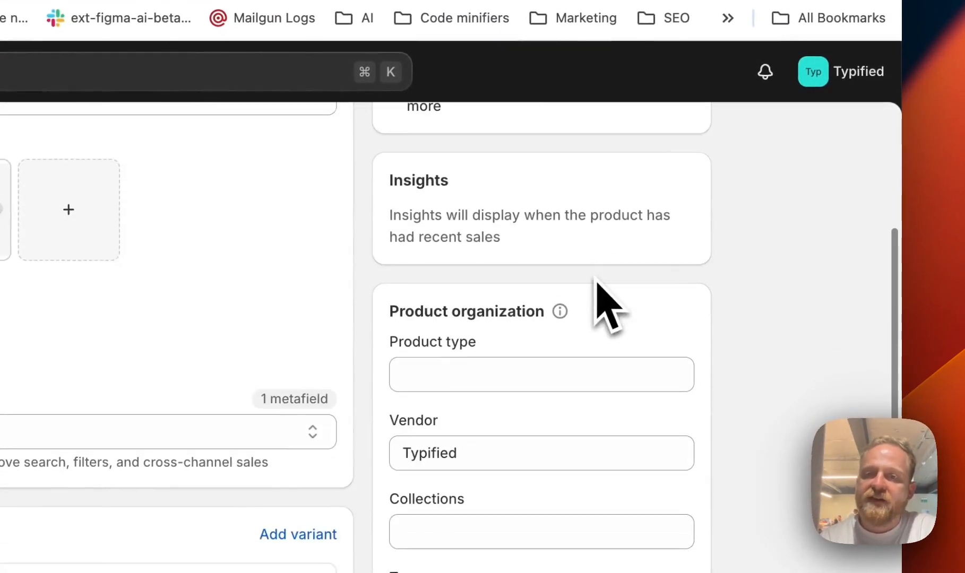
pyautogui.scroll(1, 597, 283)
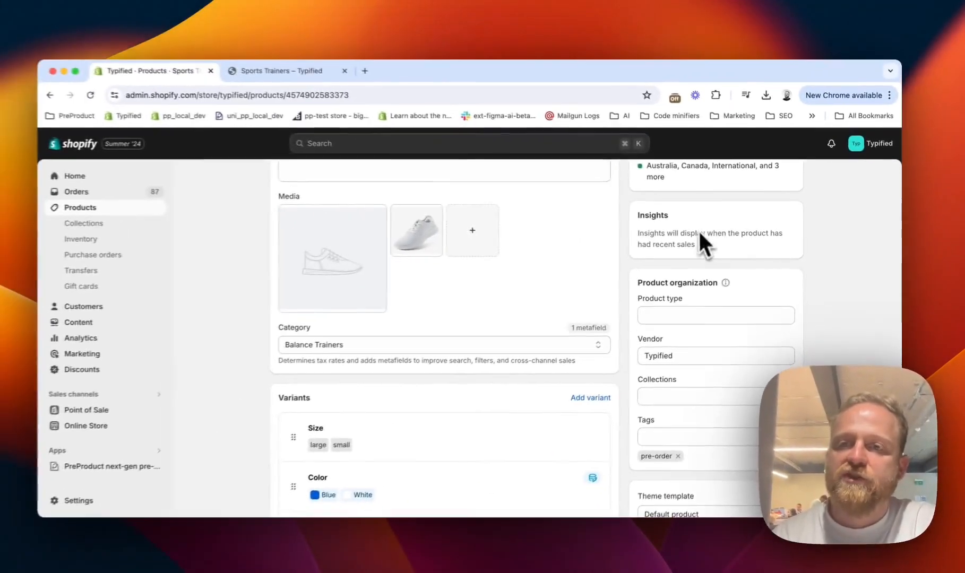
pyautogui.scroll(-3, 747, 243)
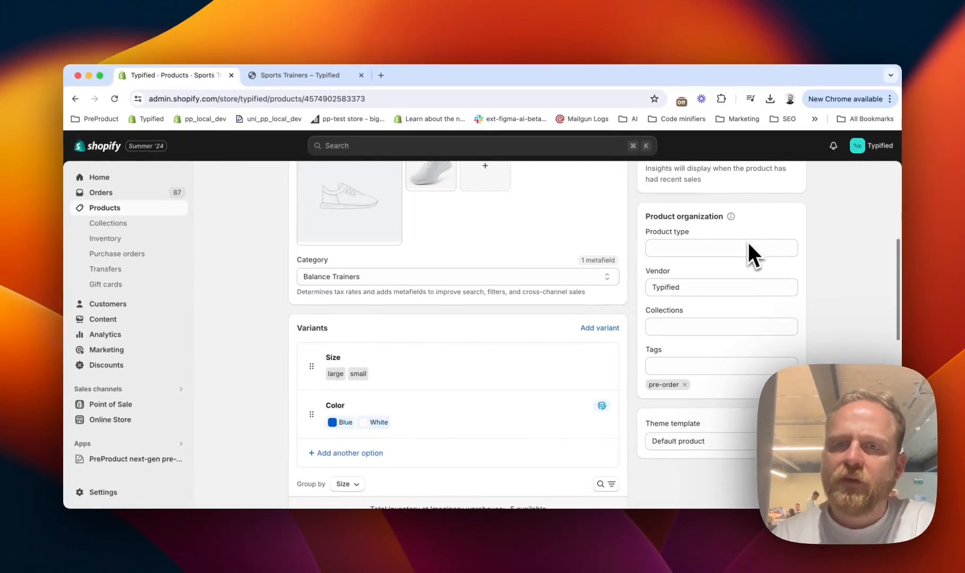
pyautogui.click(713, 244)
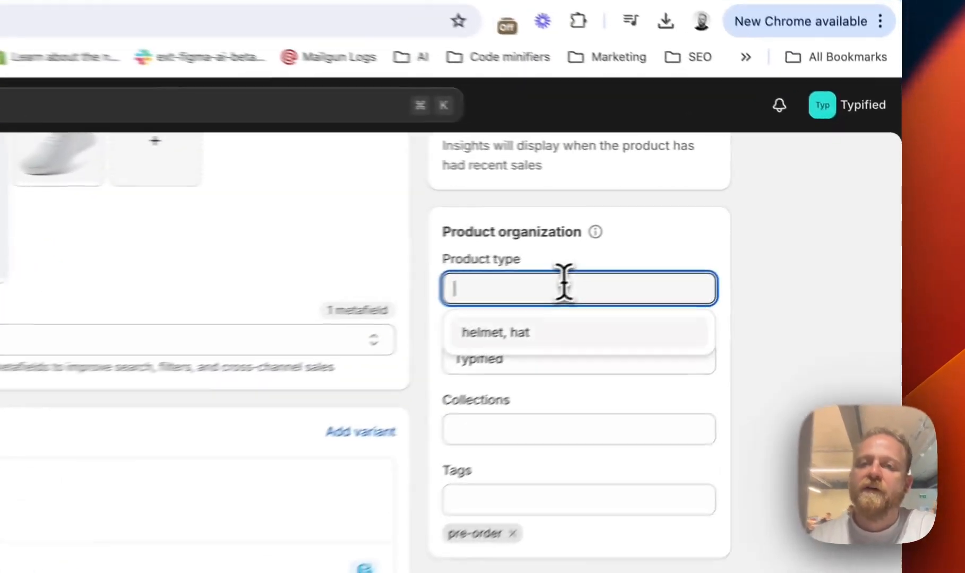
pyautogui.click(630, 255)
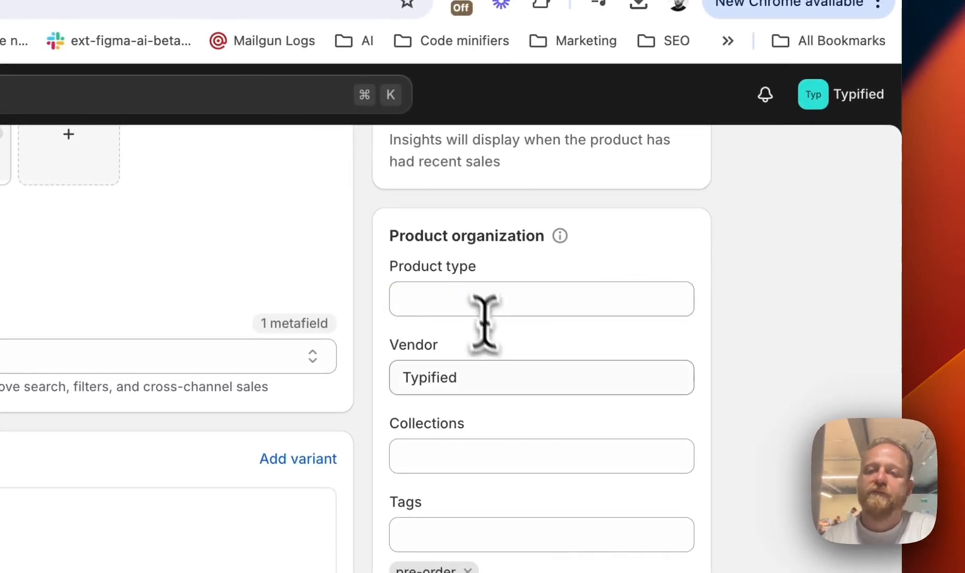
pyautogui.click(499, 377)
pyautogui.click(766, 366)
pyautogui.scroll(-3, 767, 366)
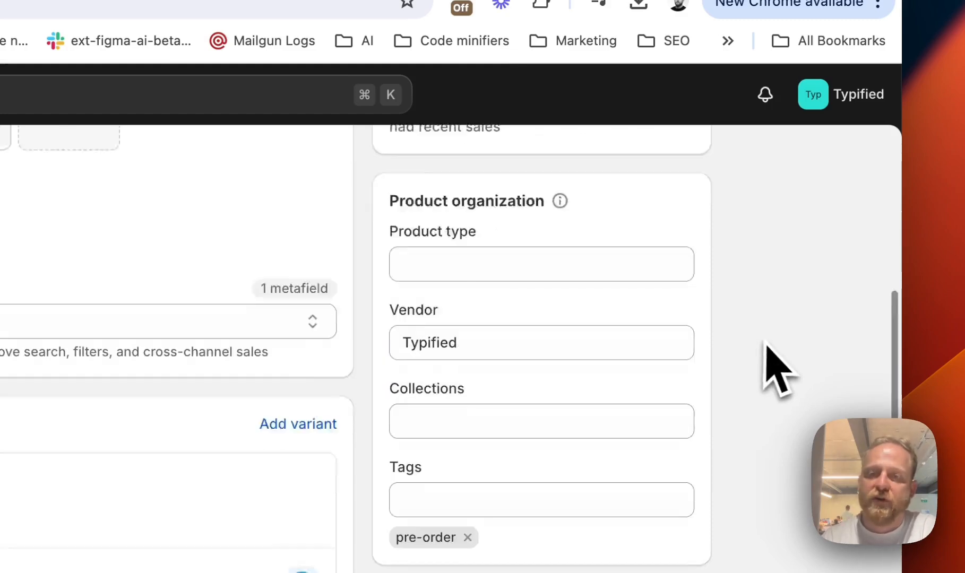
pyautogui.click(610, 307)
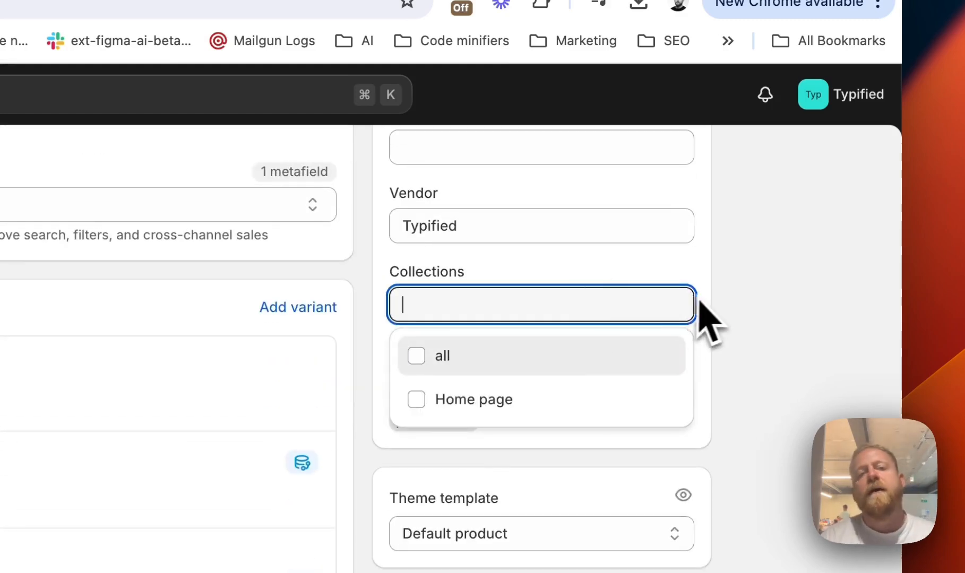
pyautogui.click(722, 318)
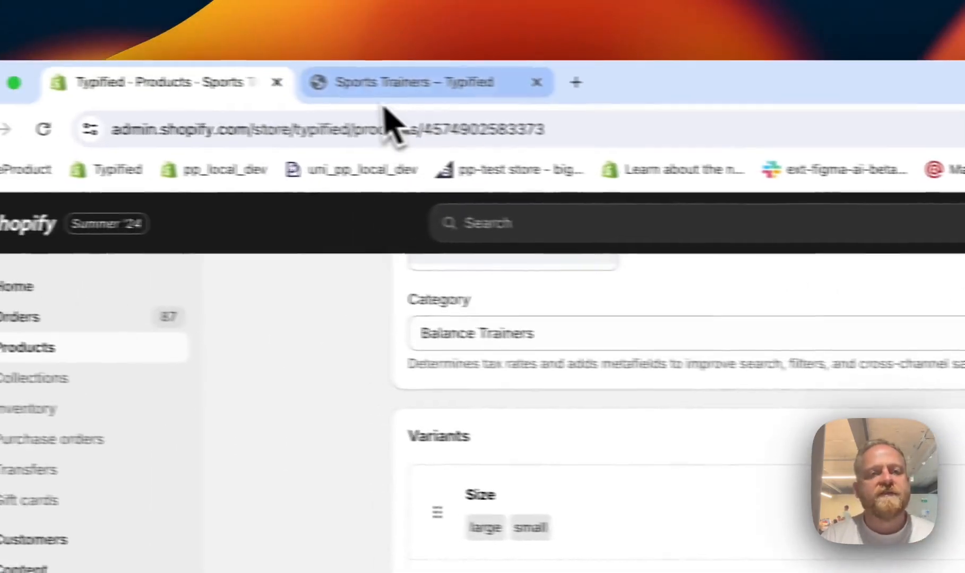
# - Open the storefront's Catalog page and browse the products in the "all" collection
pyautogui.click(386, 97)
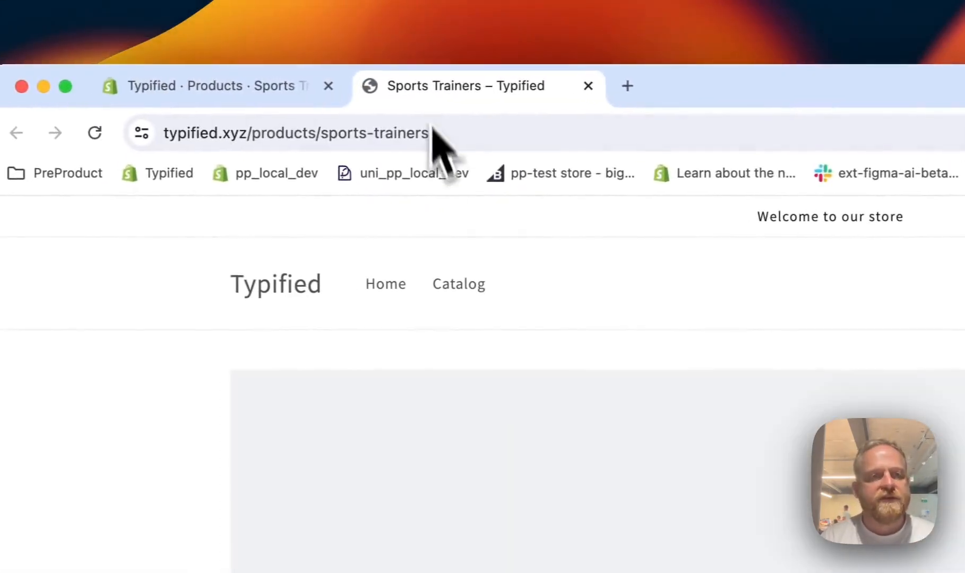
pyautogui.click(419, 280)
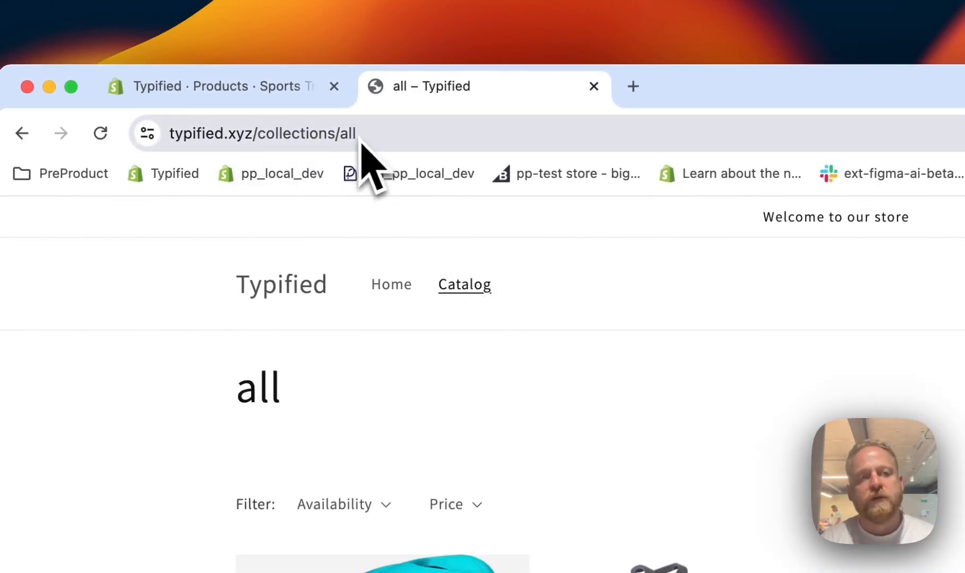
pyautogui.scroll(-12, 677, 327)
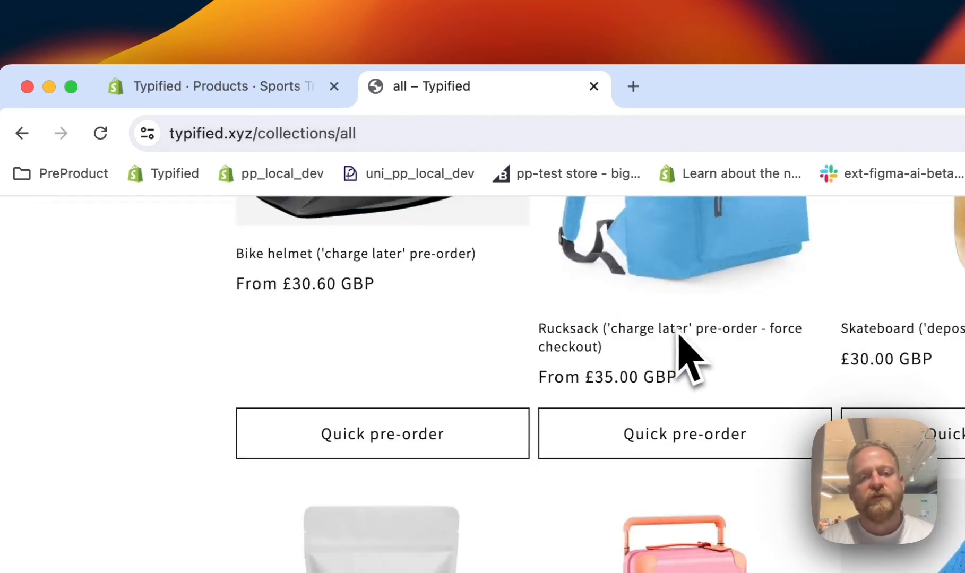
pyautogui.scroll(11, 677, 327)
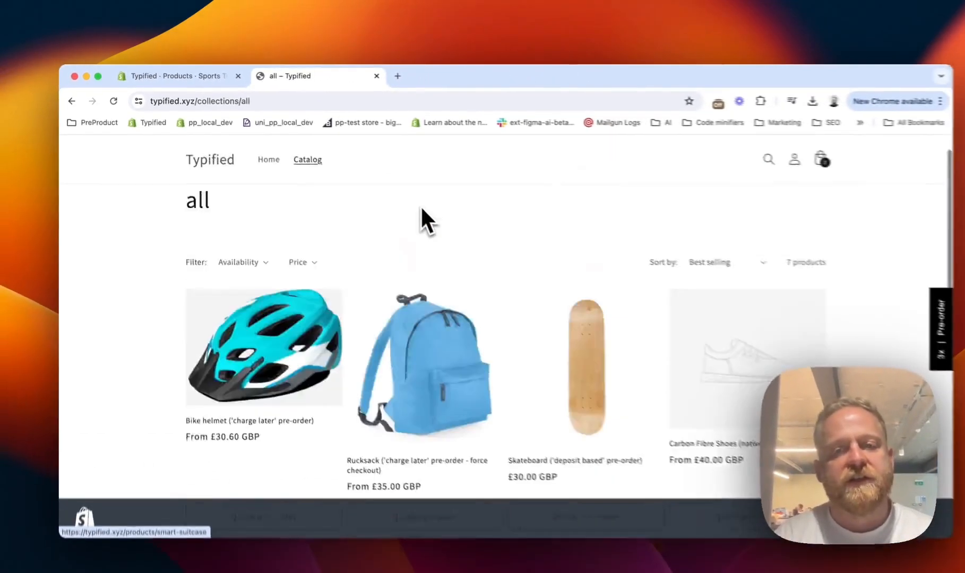
pyautogui.scroll(1, 422, 211)
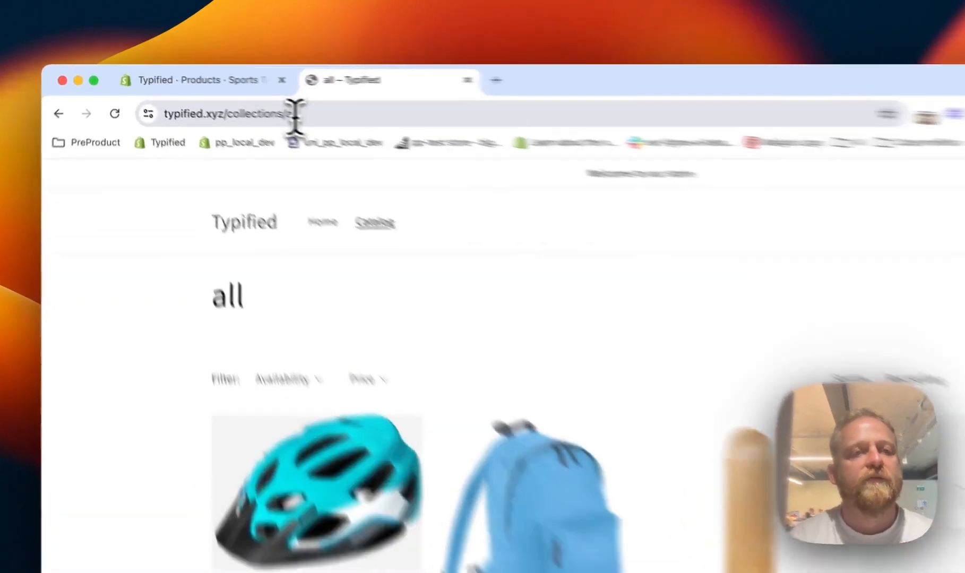
# - Highlight the "all" collection handle in the catalog page's web address
pyautogui.click(295, 114)
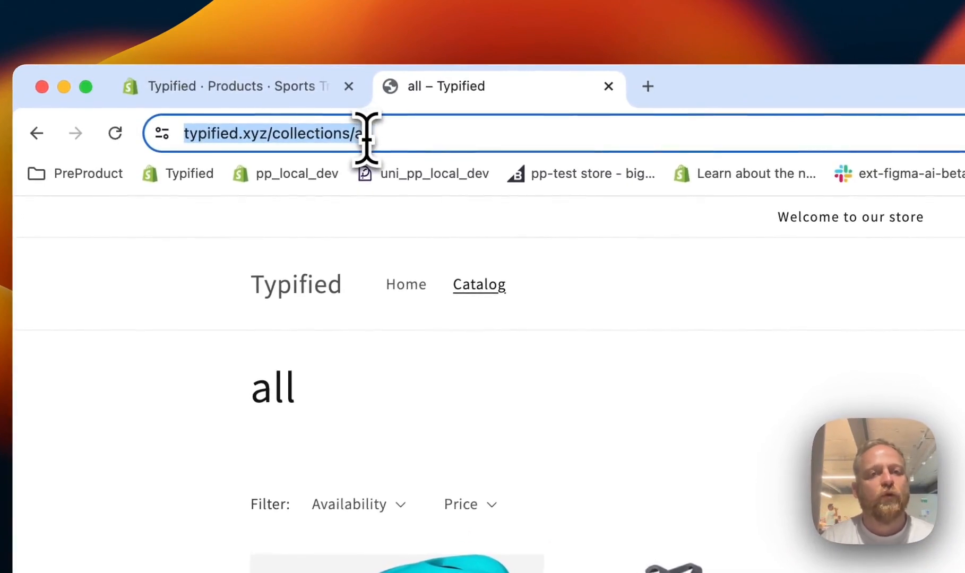
pyautogui.doubleClick(366, 133)
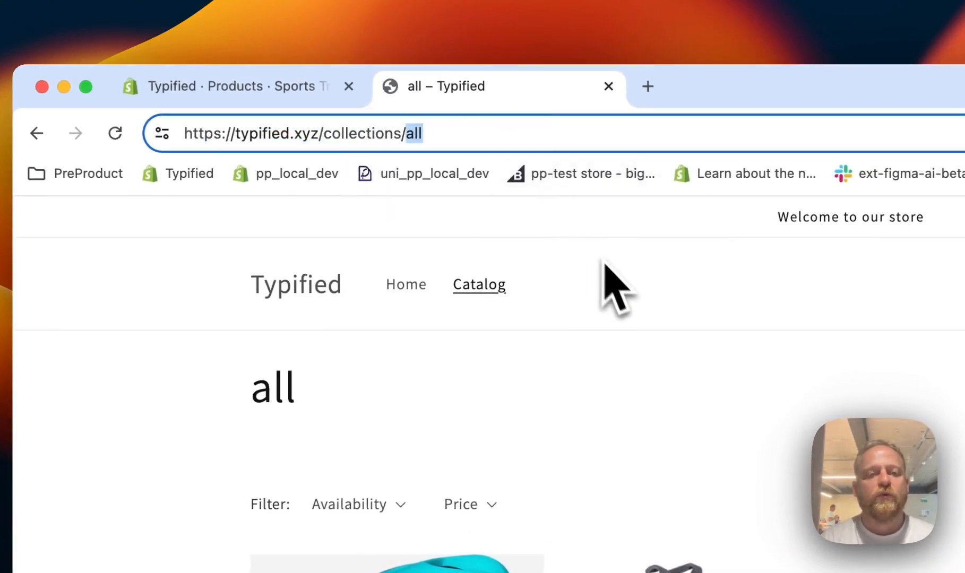
pyautogui.click(605, 335)
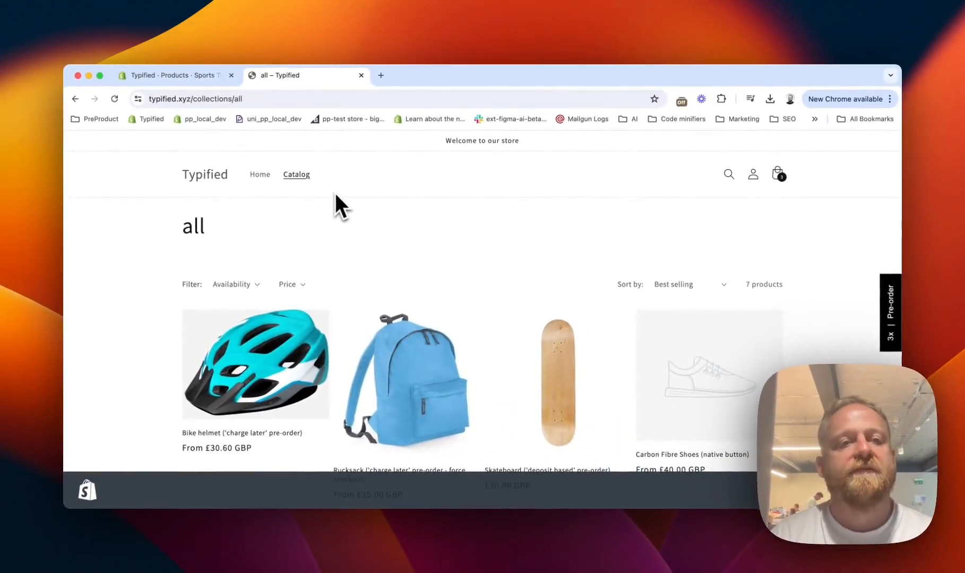
# - Compare the collections offered for the Sports Trainers product with the storefront's "all" collection, without assigning any
pyautogui.click(180, 77)
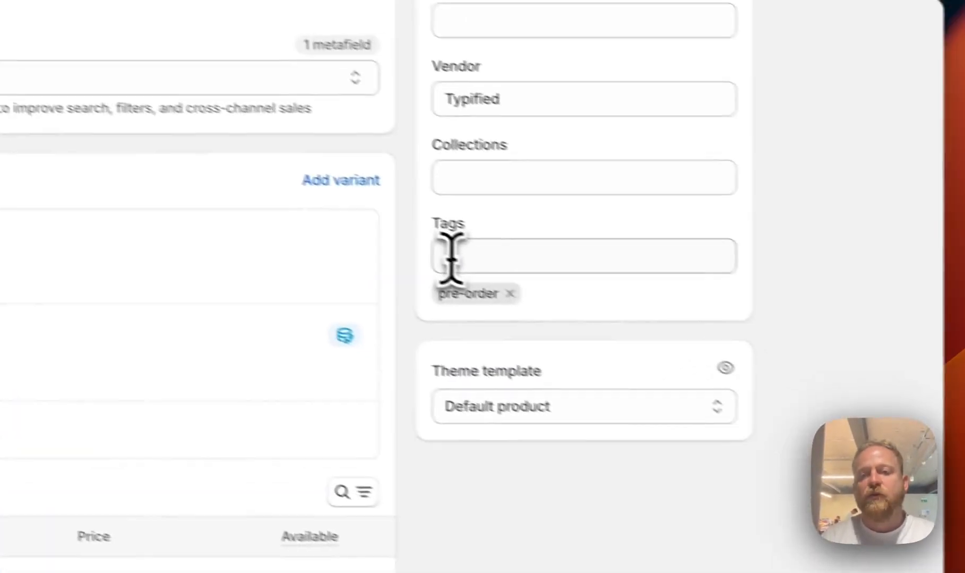
pyautogui.click(470, 182)
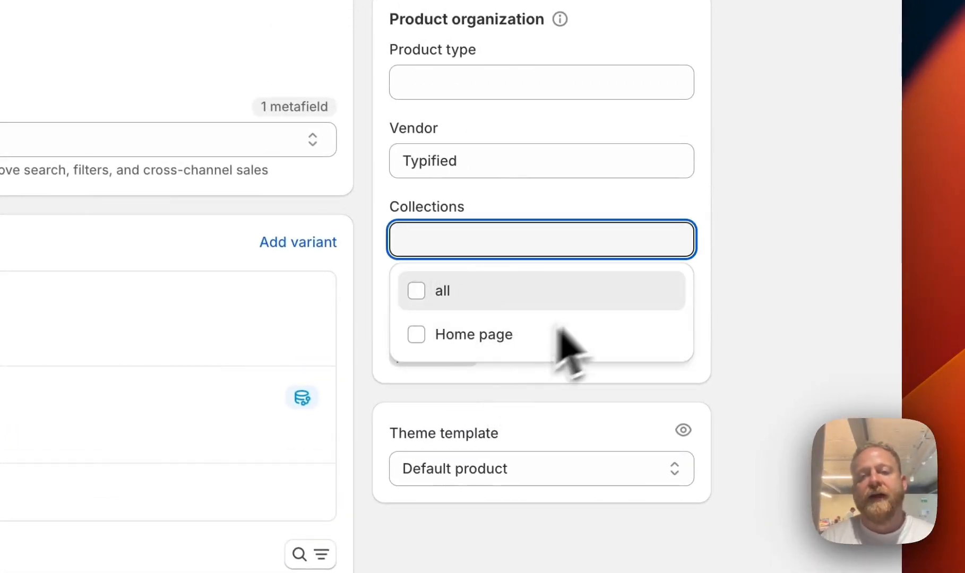
pyautogui.click(790, 250)
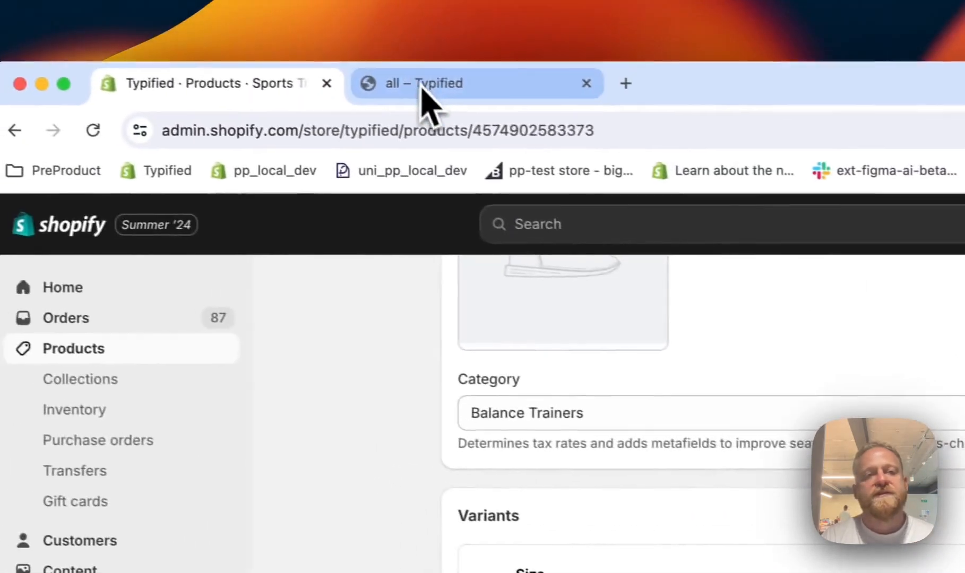
pyautogui.click(420, 89)
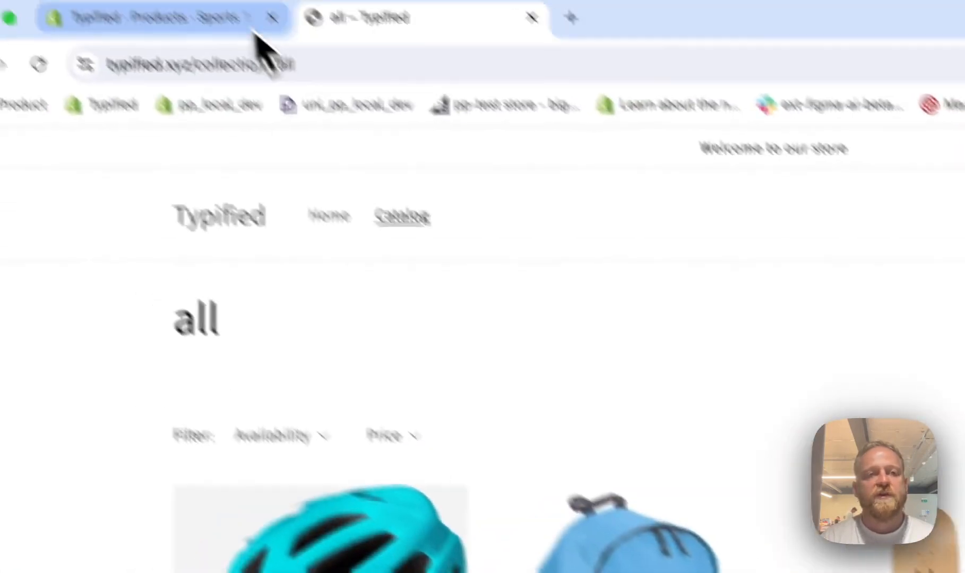
pyautogui.click(258, 32)
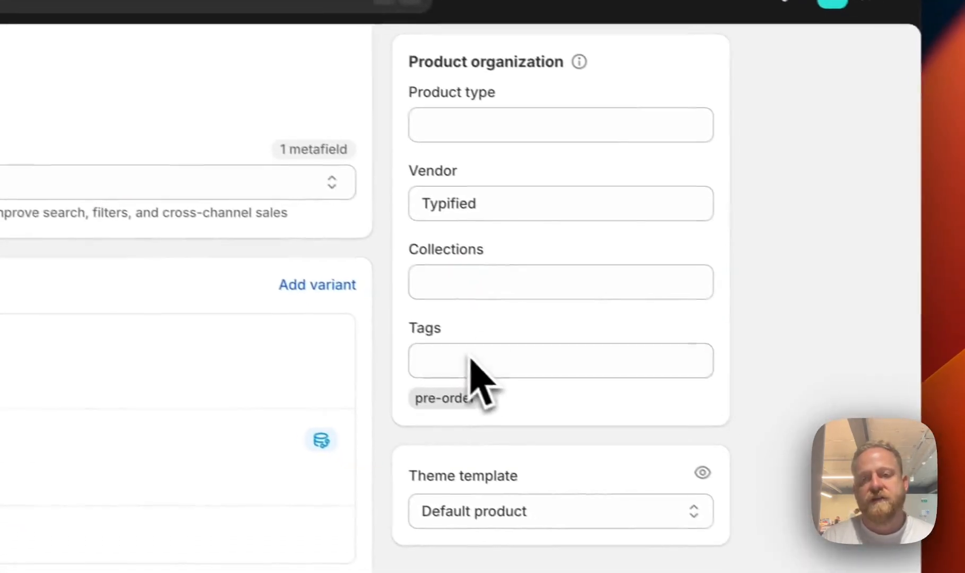
pyautogui.click(562, 273)
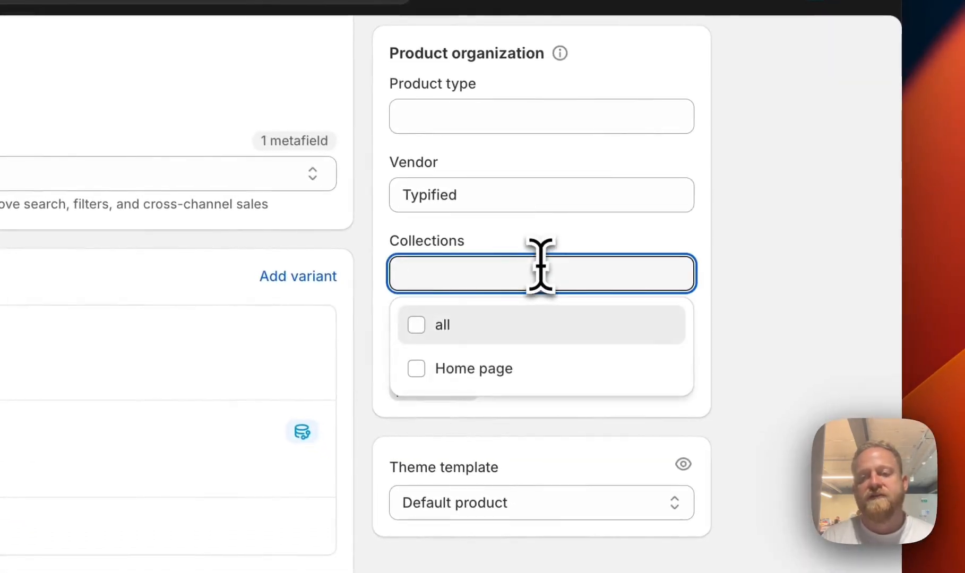
pyautogui.click(751, 278)
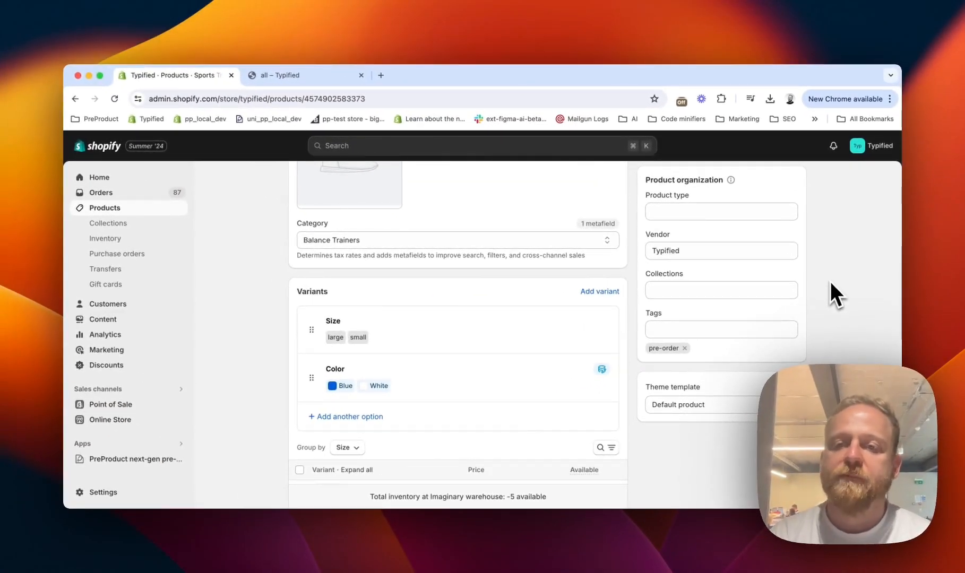
# - Review the product's tags and the existing tags offered for it, without adding any
pyautogui.scroll(-3, 830, 281)
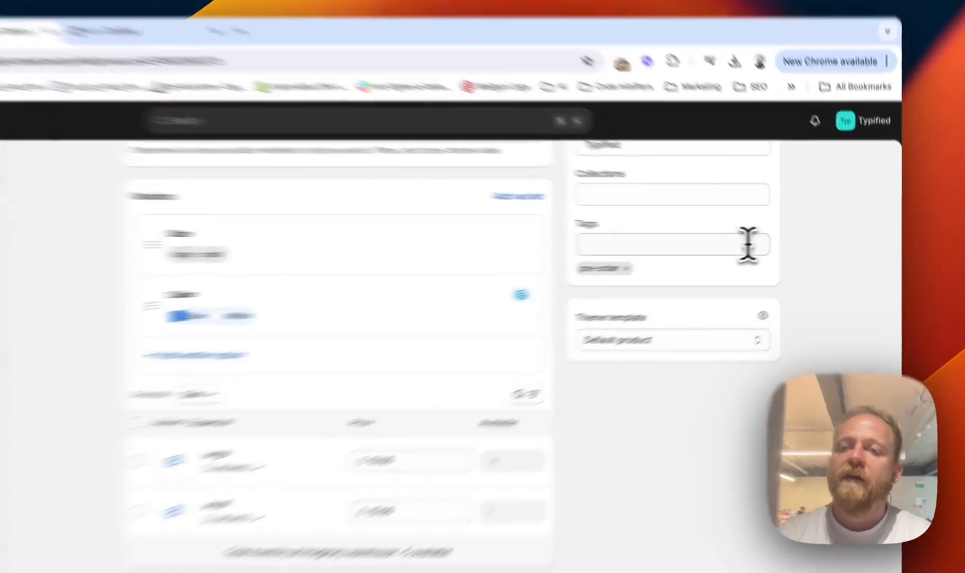
pyautogui.click(780, 245)
pyautogui.click(726, 241)
pyautogui.scroll(2, 728, 245)
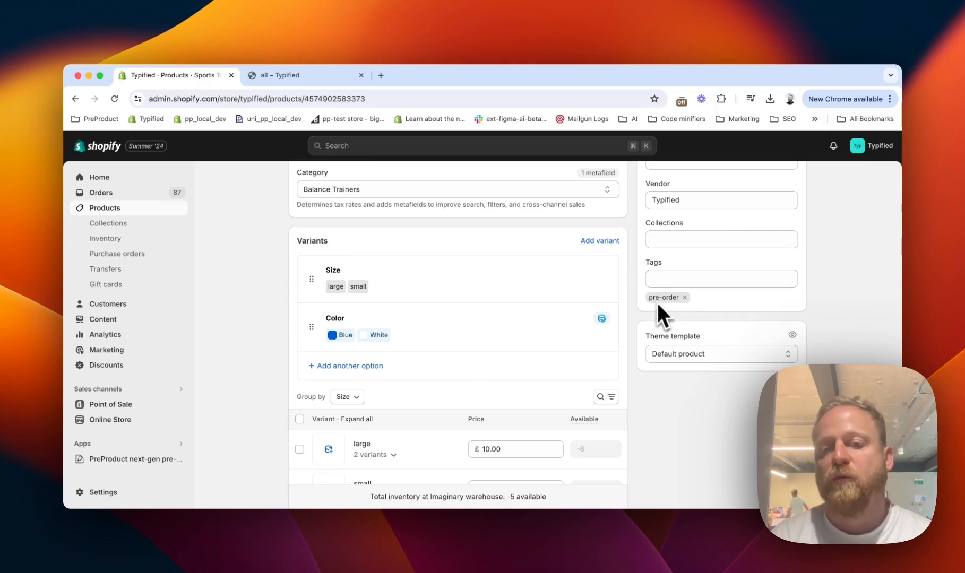
pyautogui.click(699, 282)
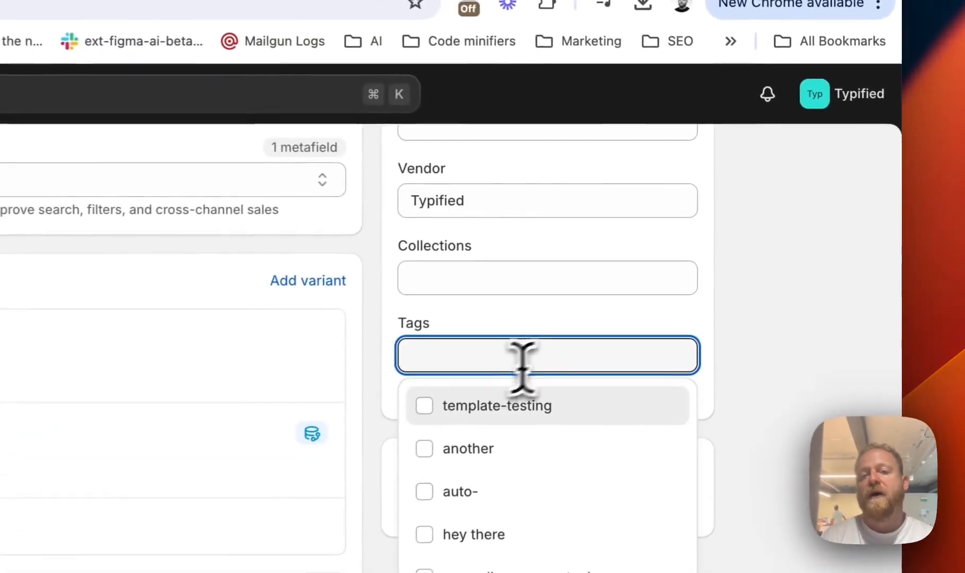
pyautogui.click(808, 270)
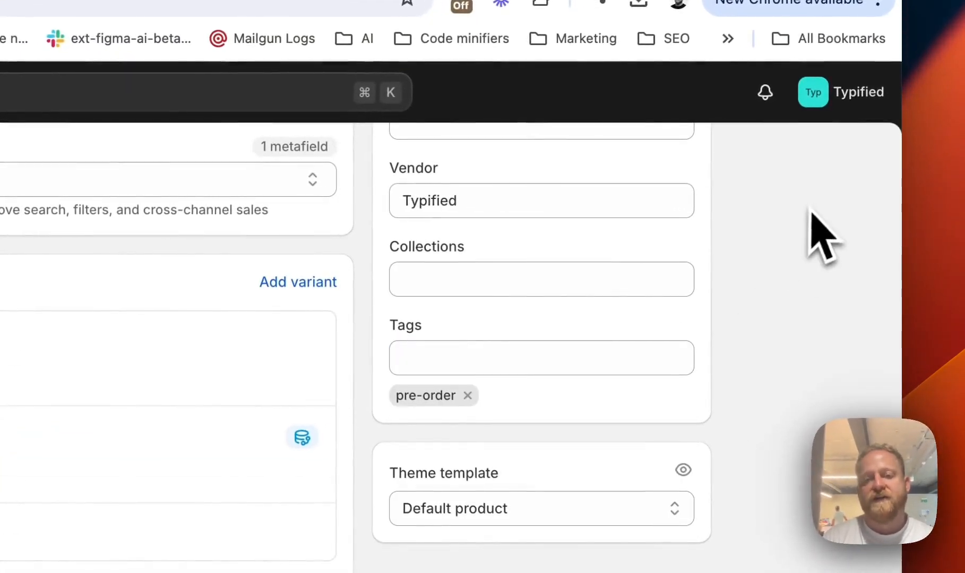
pyautogui.scroll(3, 749, 238)
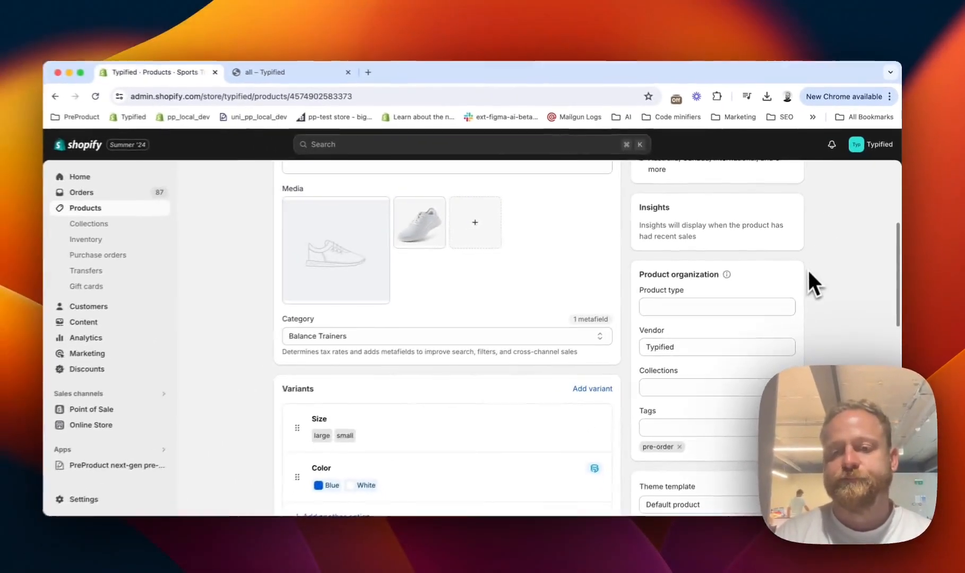
pyautogui.scroll(-2, 715, 347)
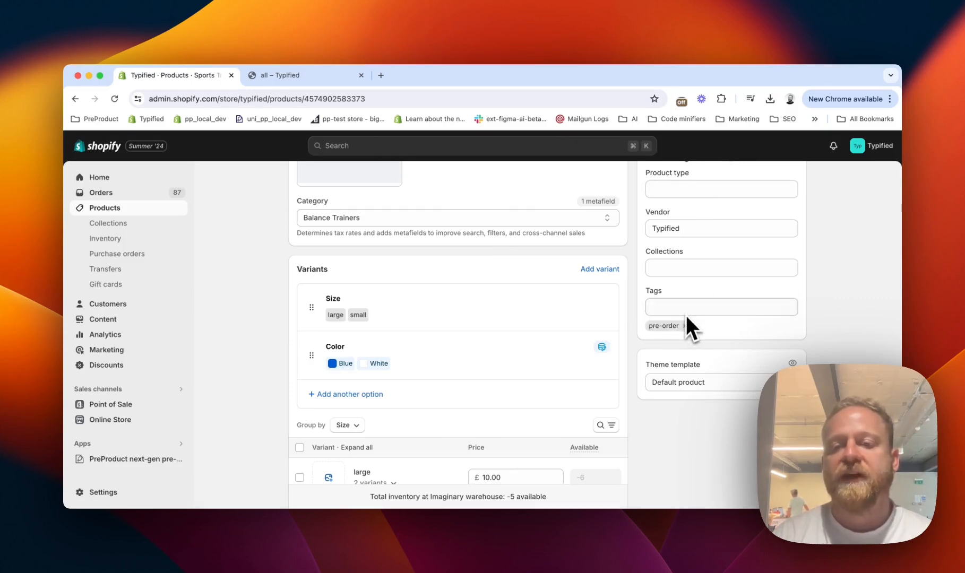
# - Check the product's theme template choices and review the current Dawn theme on the Online Store's Themes page in a new tab
pyautogui.scroll(-2, 686, 317)
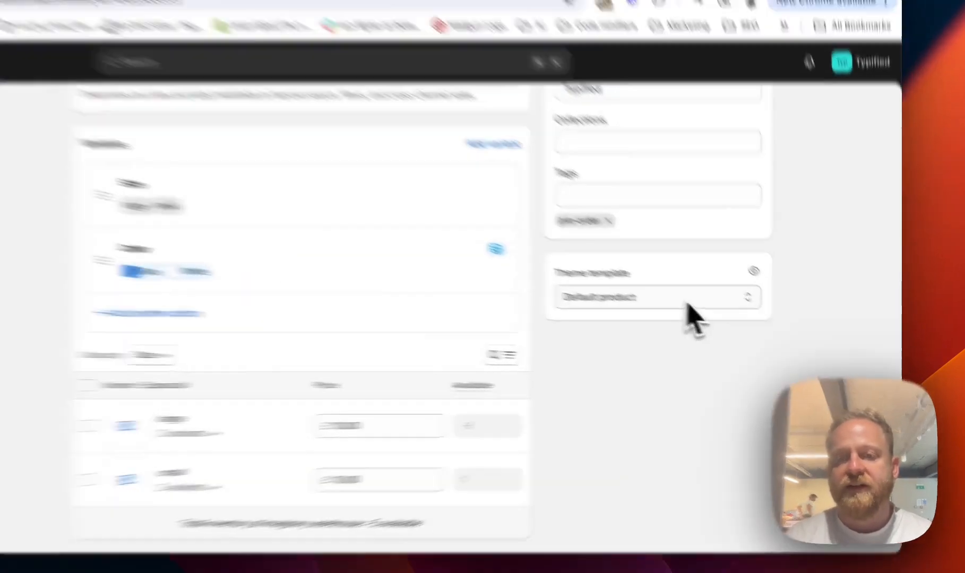
pyautogui.click(743, 322)
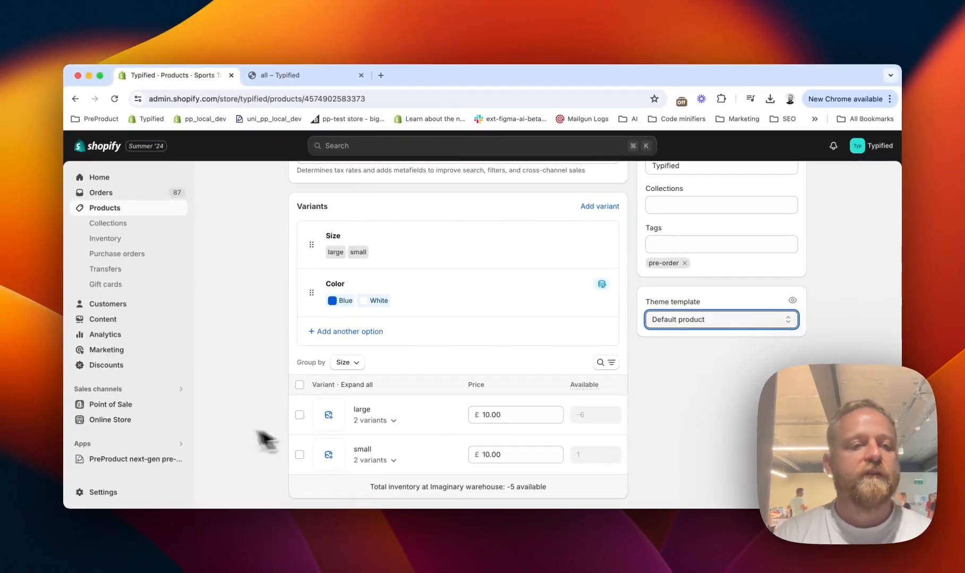
pyautogui.keyDown('super'); pyautogui.click(133, 421); pyautogui.keyUp('super')
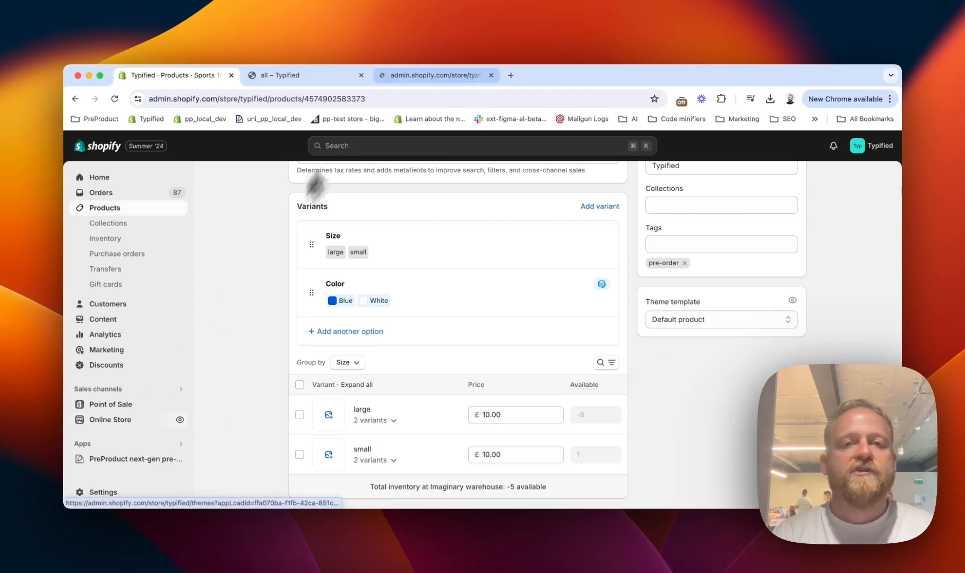
pyautogui.click(394, 77)
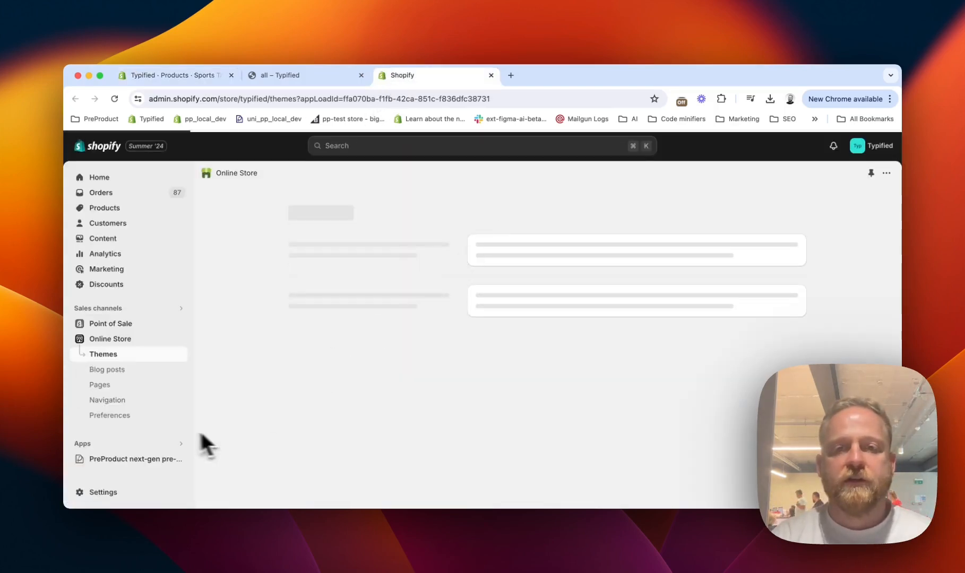
pyautogui.scroll(-5, 711, 318)
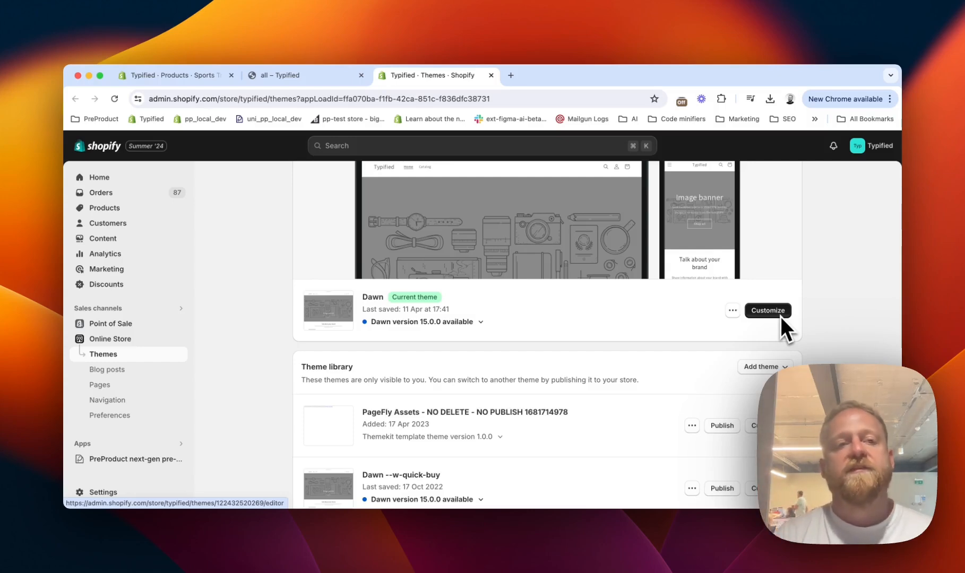
# - Go back to the Sports Trainers product, view its live storefront page and return to the product's admin page
pyautogui.click(168, 78)
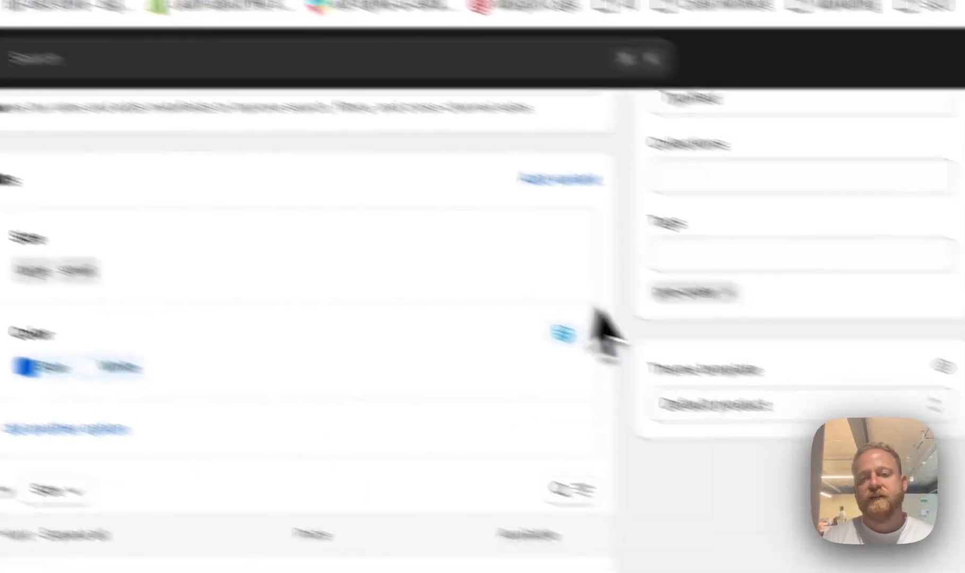
pyautogui.scroll(-4, 585, 333)
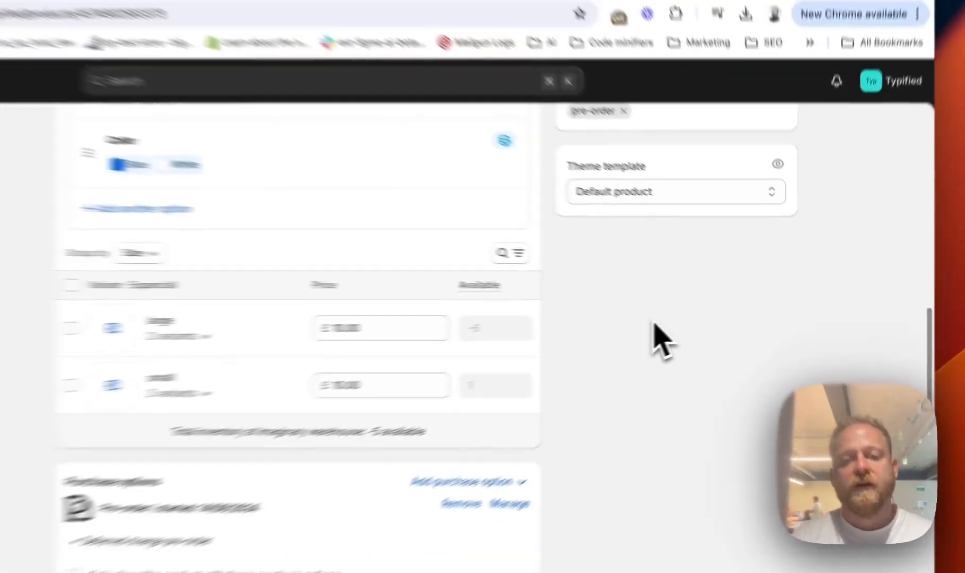
pyautogui.scroll(6, 585, 333)
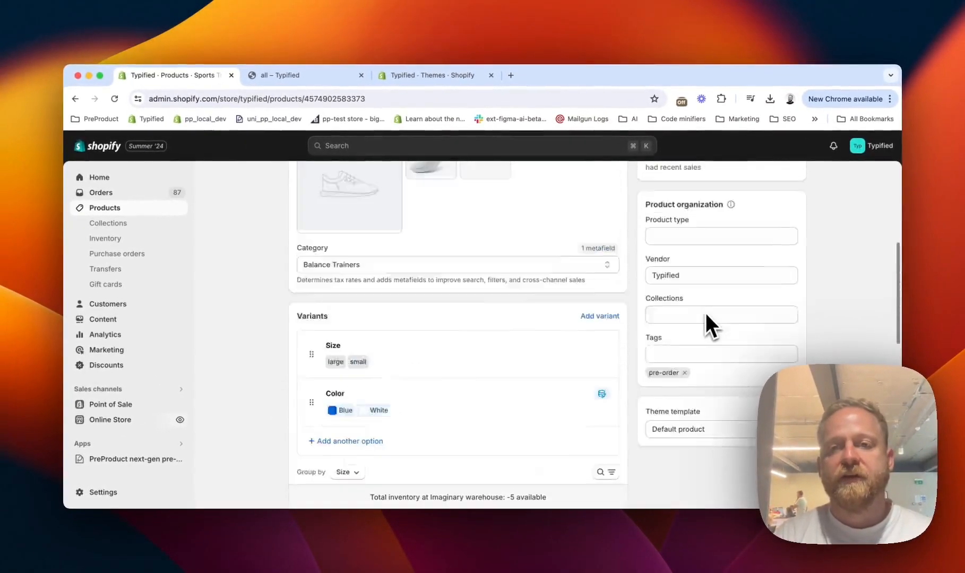
pyautogui.scroll(5, 706, 312)
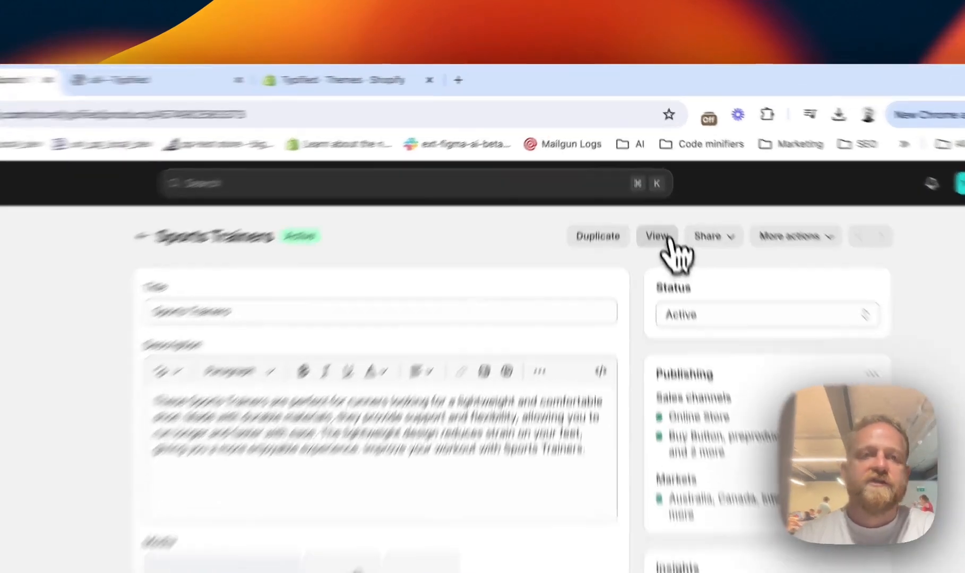
pyautogui.click(656, 183)
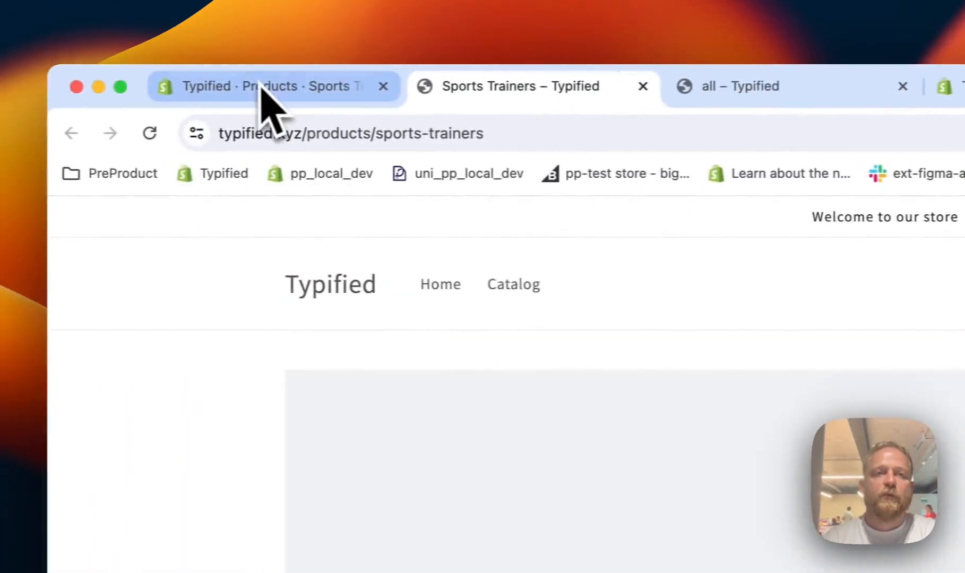
pyautogui.click(258, 88)
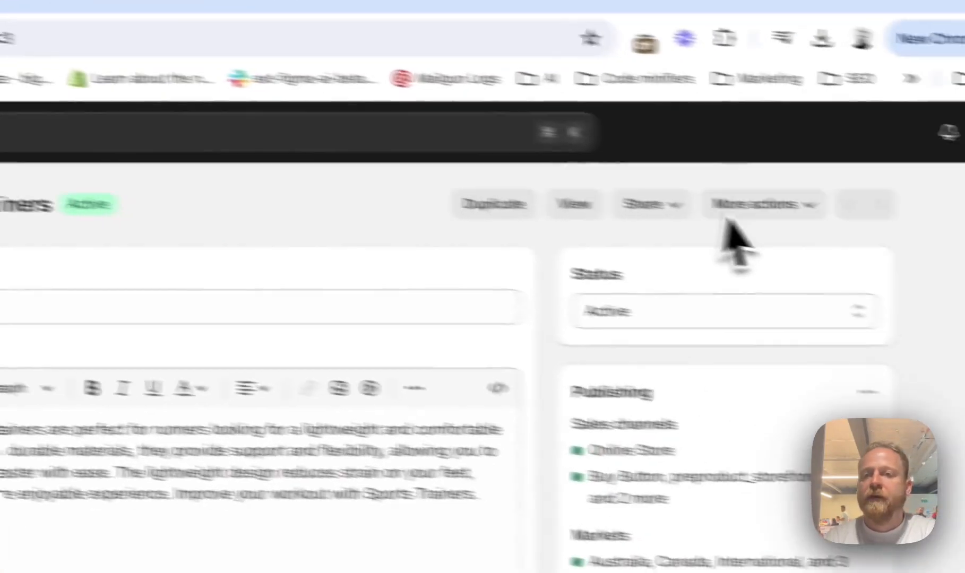
# - Review the sharing options and the additional app actions available for the Sports Trainers product
pyautogui.click(650, 204)
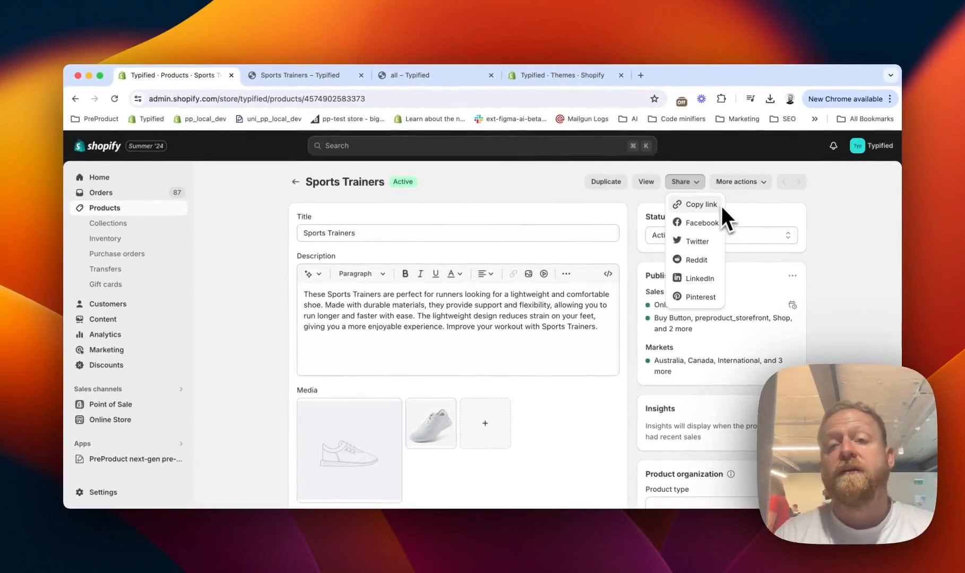
pyautogui.click(721, 206)
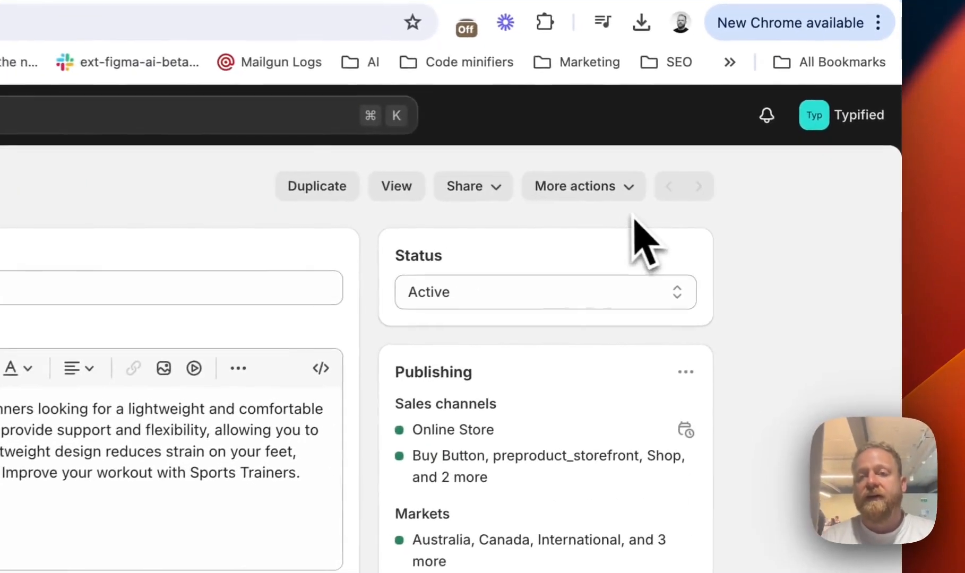
pyautogui.click(613, 197)
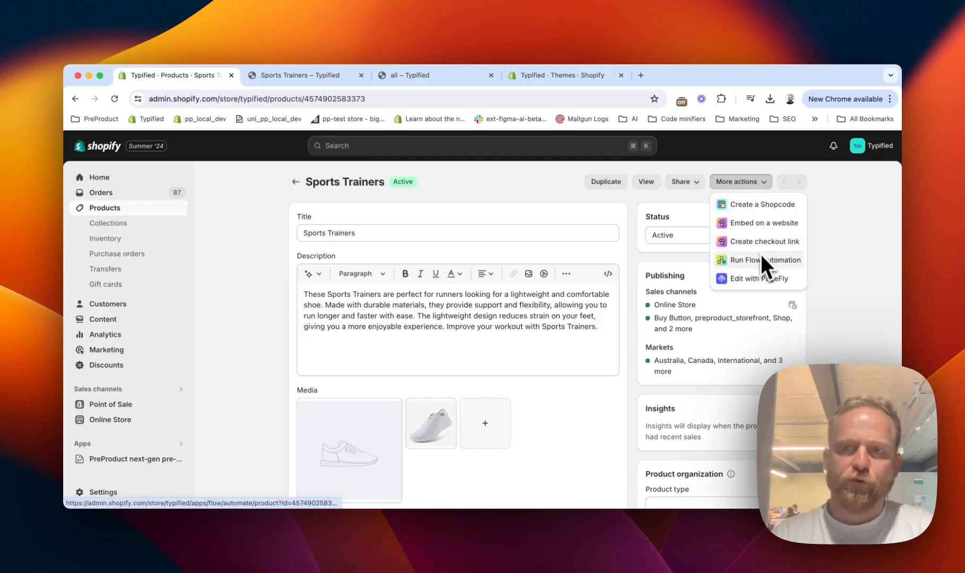
pyautogui.click(770, 280)
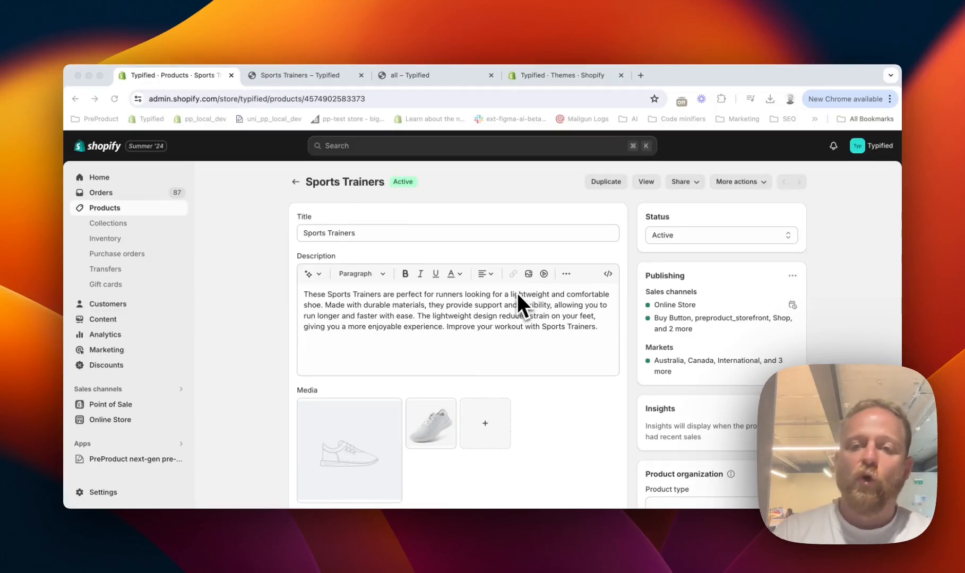
pyautogui.scroll(-10, 517, 294)
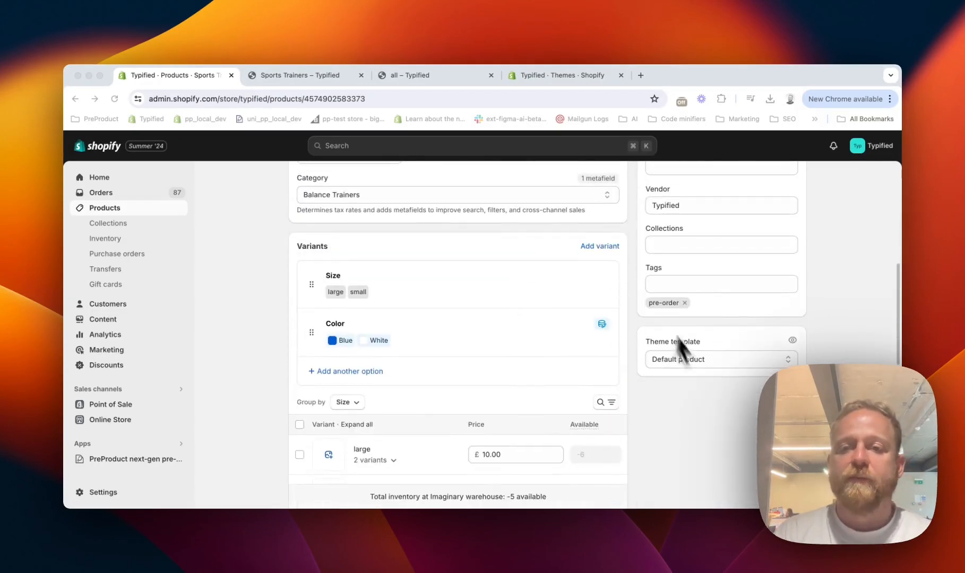
pyautogui.scroll(-2, 702, 401)
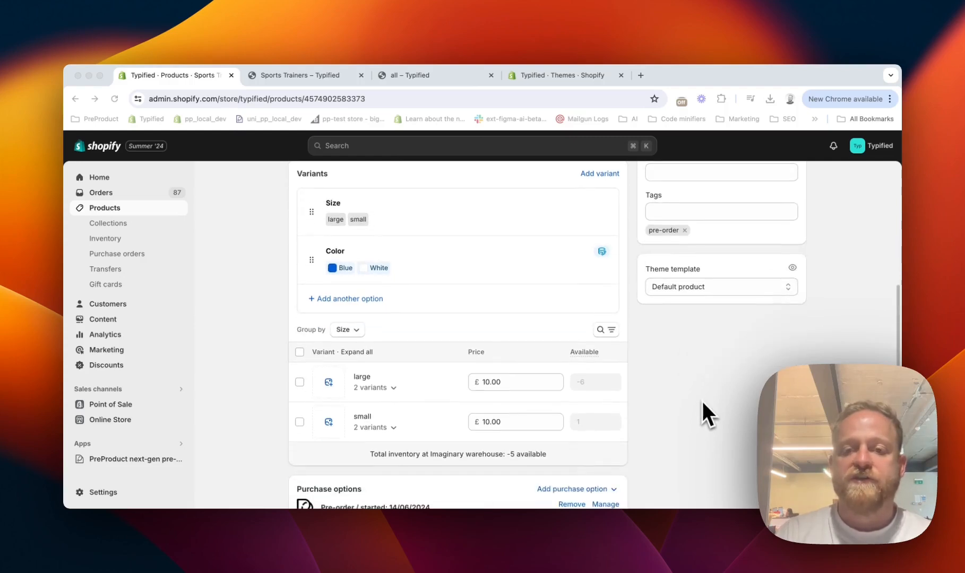
pyautogui.scroll(1, 629, 350)
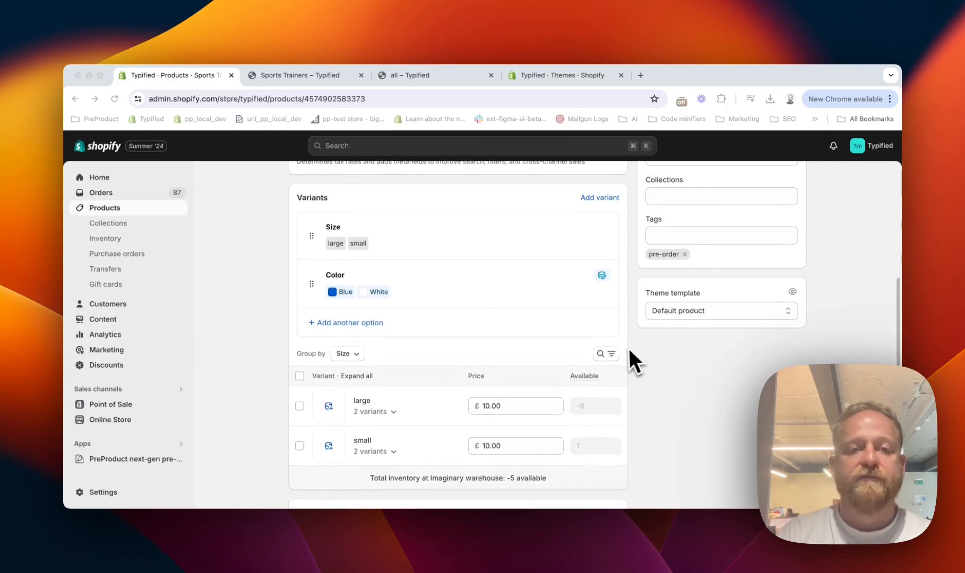
pyautogui.scroll(-1, 510, 404)
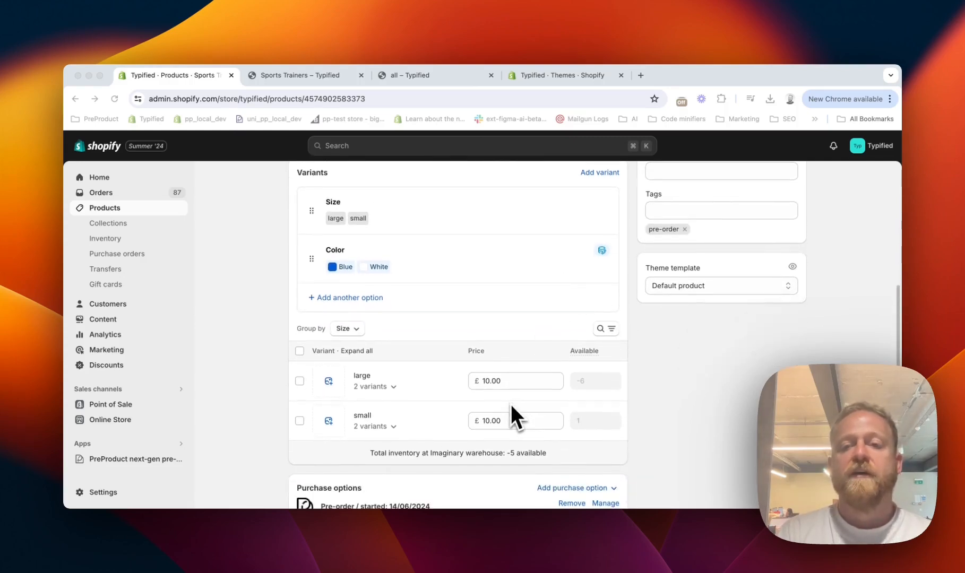
pyautogui.scroll(10, 511, 405)
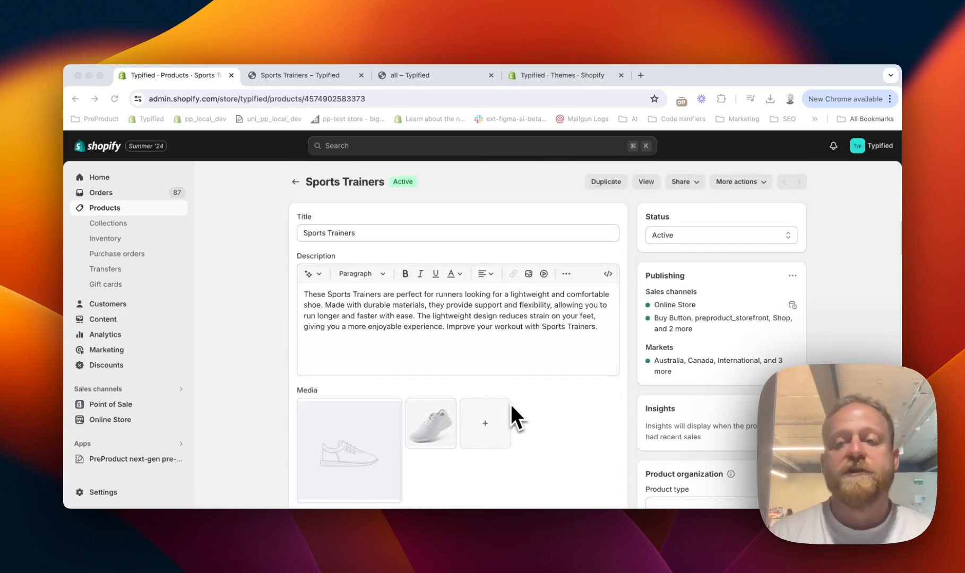
pyautogui.scroll(-1, 514, 417)
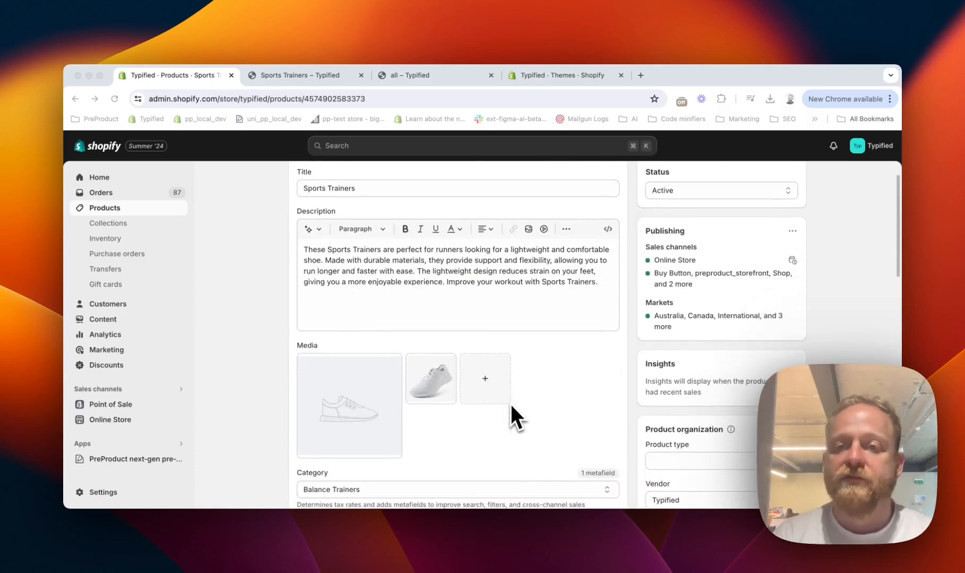